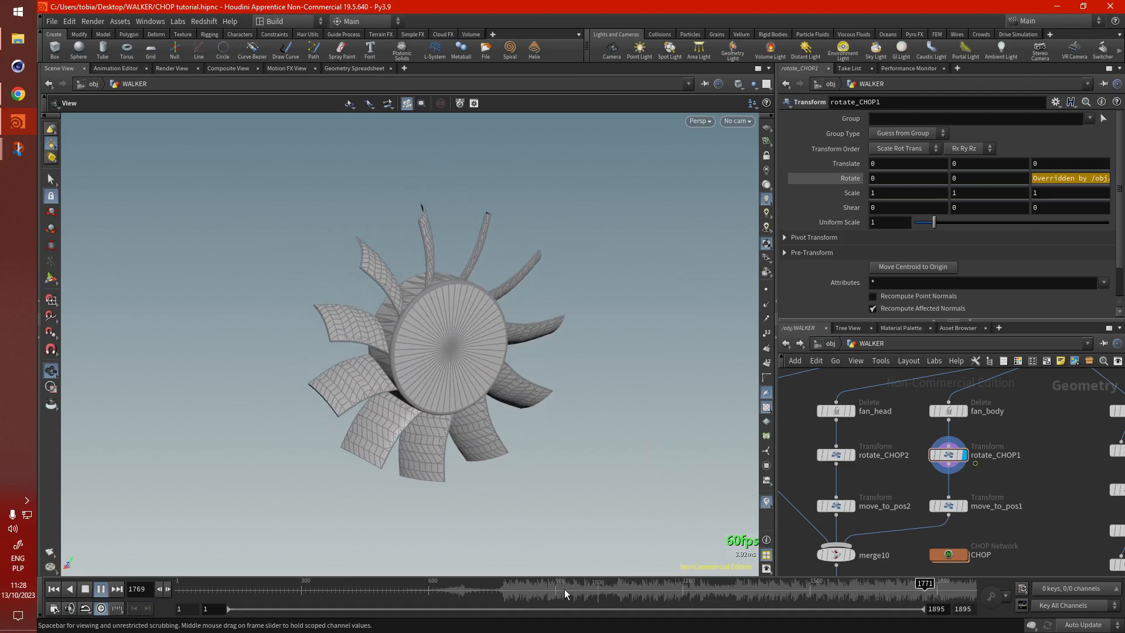
# Play the fan animation, stop it and scrub the timeline back to frame 820
pyautogui.click(424, 584)
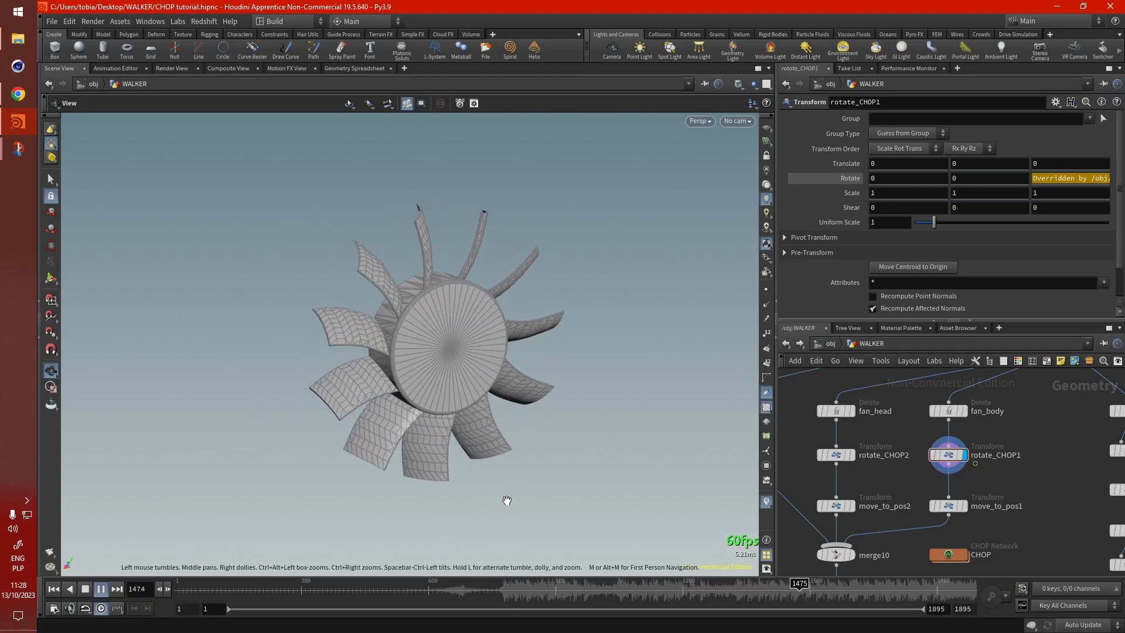
pyautogui.press('Up')
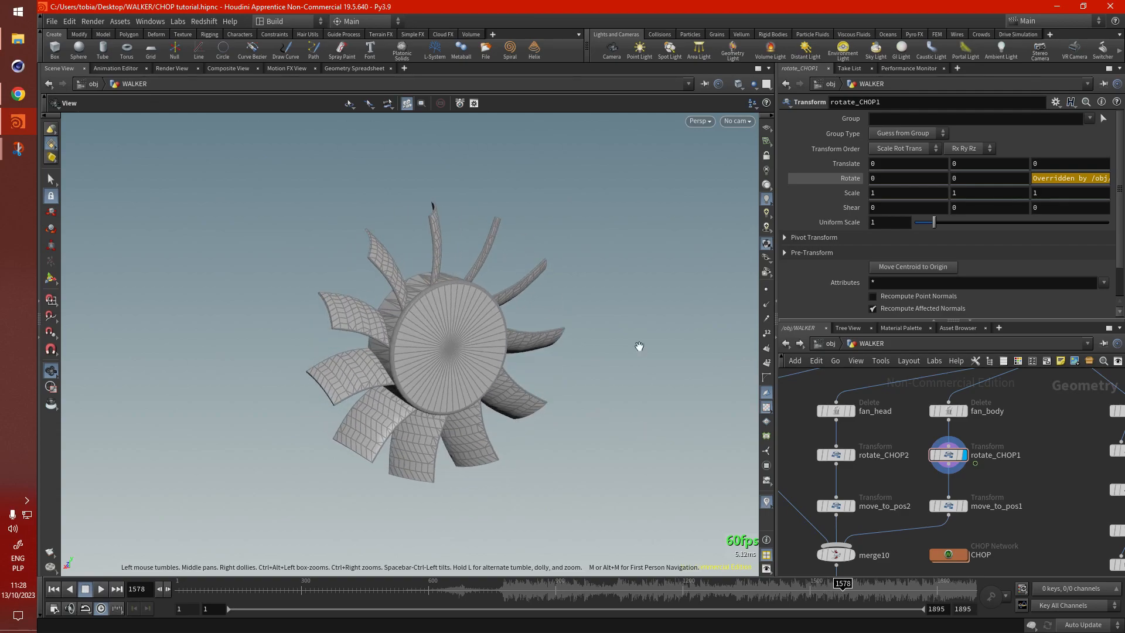
pyautogui.moveTo(570, 588); pyautogui.dragTo(522, 599)
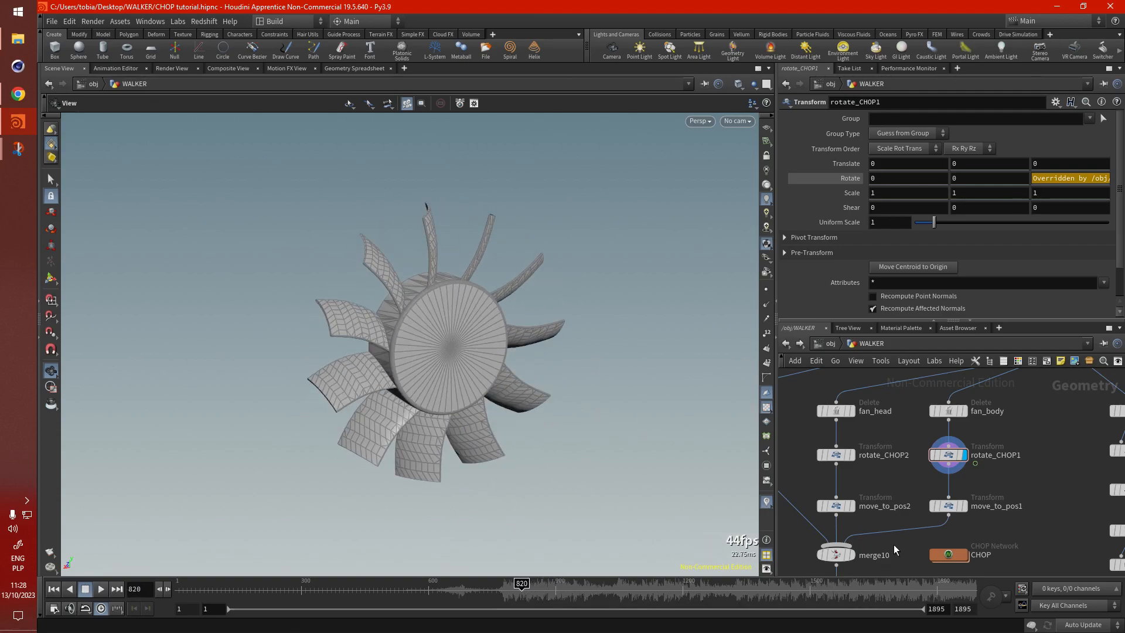
# Go up to the object level and enter the CHOPS geometry object
pyautogui.click(831, 344)
pyautogui.scroll(-3, 931, 501)
pyautogui.scroll(4, 1031, 438)
pyautogui.doubleClick(1027, 411)
# Add a Transform node below object_merge1, connect it to that node's output and display it
pyautogui.moveTo(380, 359); pyautogui.dragTo(481, 351)
pyautogui.press('Tab')
pyautogui.write('trnas')
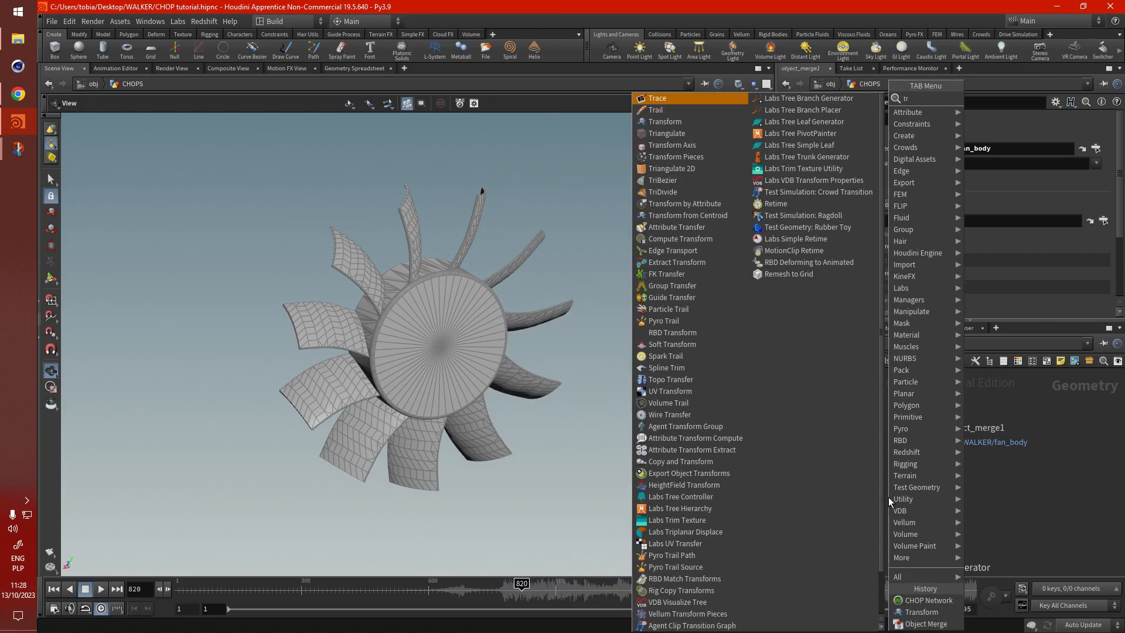
pyautogui.press('BackSpace')
pyautogui.press('BackSpace')
pyautogui.press('BackSpace')
pyautogui.press('BackSpace')
pyautogui.press('BackSpace')
pyautogui.write('trans')
pyautogui.press('Return')
pyautogui.click(898, 492)
pyautogui.moveTo(902, 495)
pyautogui.mouseDown()
pyautogui.moveTo(926, 487)
pyautogui.moveTo(919, 497)
pyautogui.mouseUp()
pyautogui.click(920, 450)
pyautogui.click(921, 484)
pyautogui.click(938, 495)
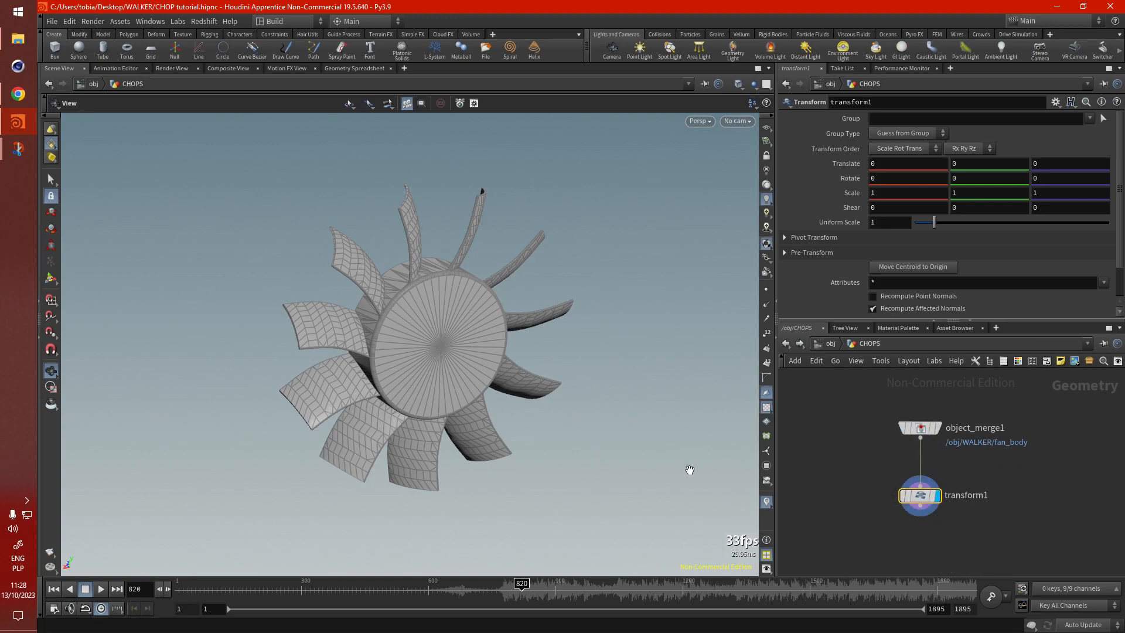
# Keyframe transform1's Z rotation at 0 on frame 1 and at 4000 on frame 453
pyautogui.click(178, 586)
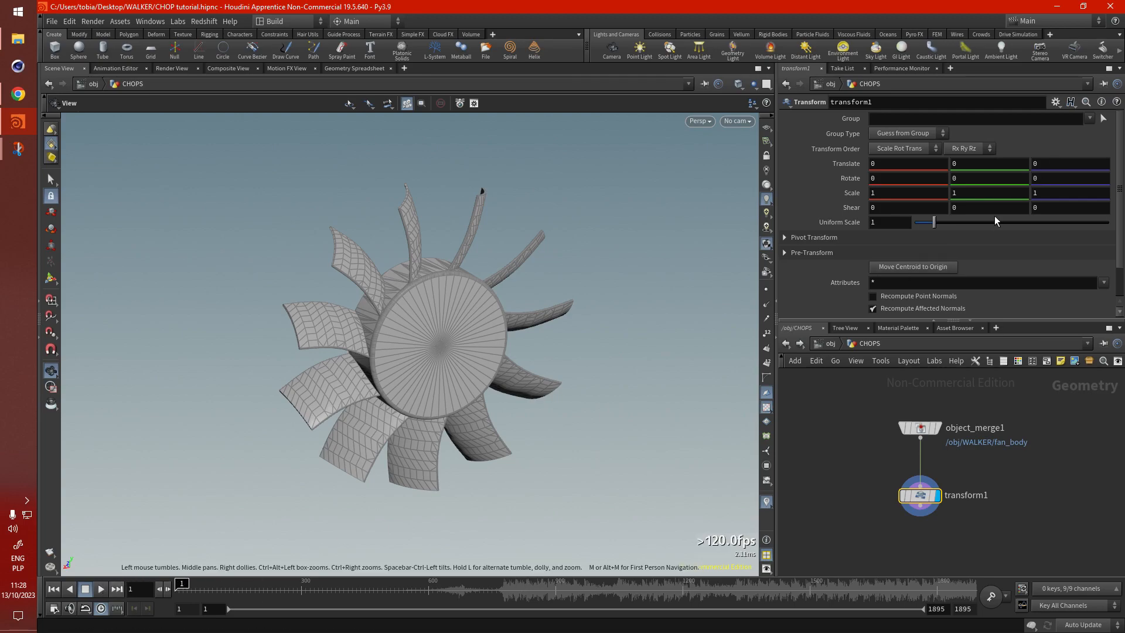
pyautogui.moveTo(598, 310)
pyautogui.mouseDown()
pyautogui.moveTo(425, 329)
pyautogui.moveTo(613, 311)
pyautogui.mouseUp()
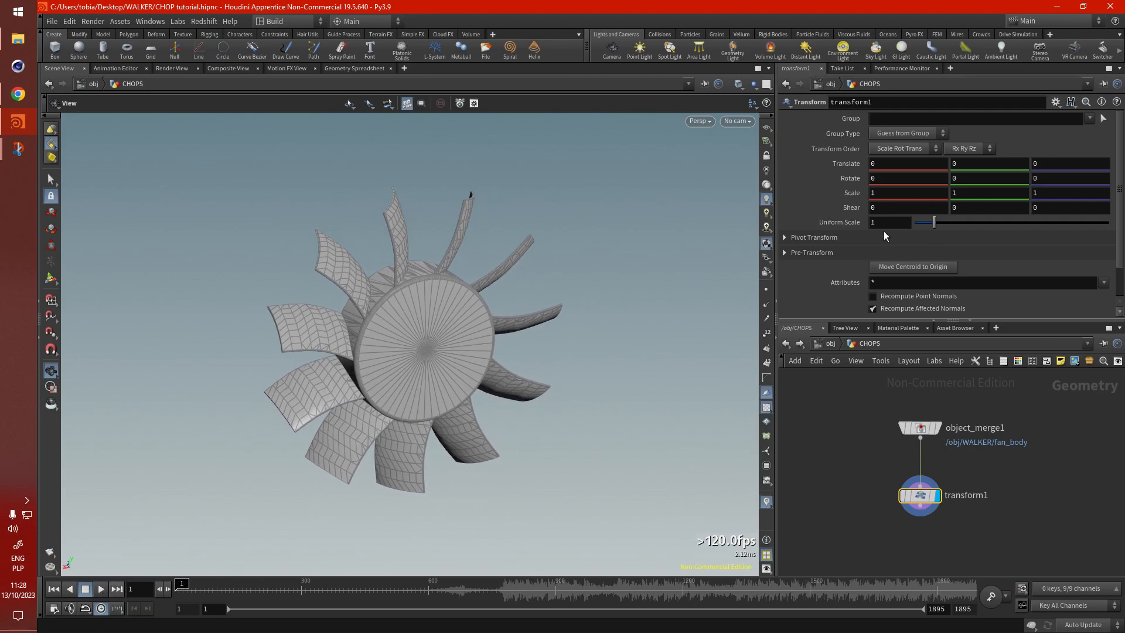
pyautogui.keyDown('alt'); pyautogui.click(1053, 177); pyautogui.keyUp('alt')
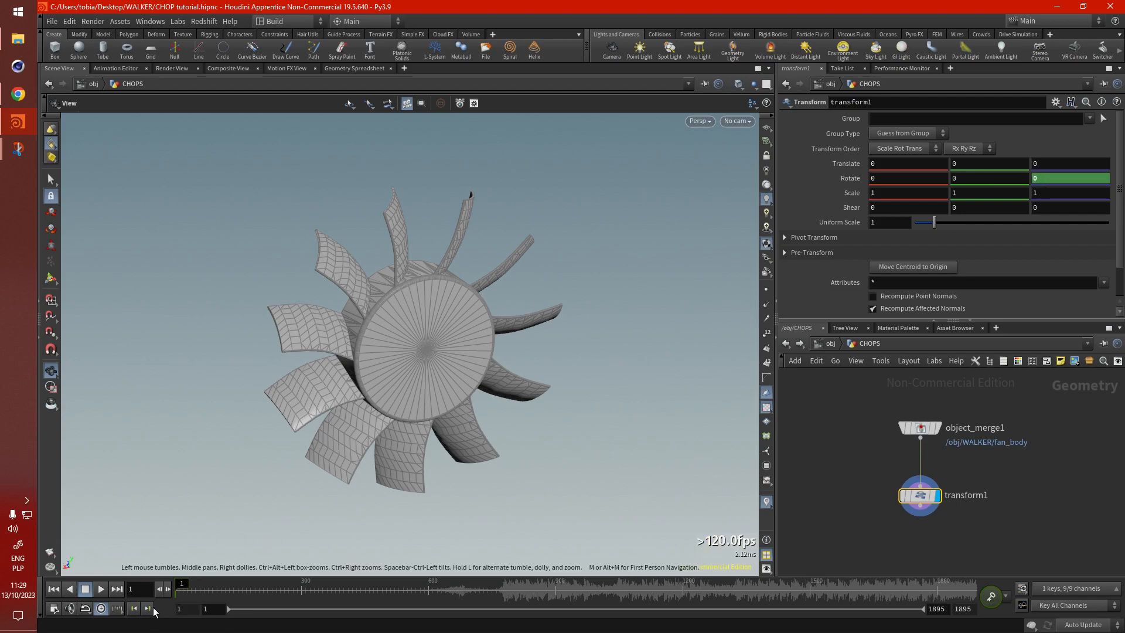
pyautogui.moveTo(284, 588); pyautogui.dragTo(371, 591)
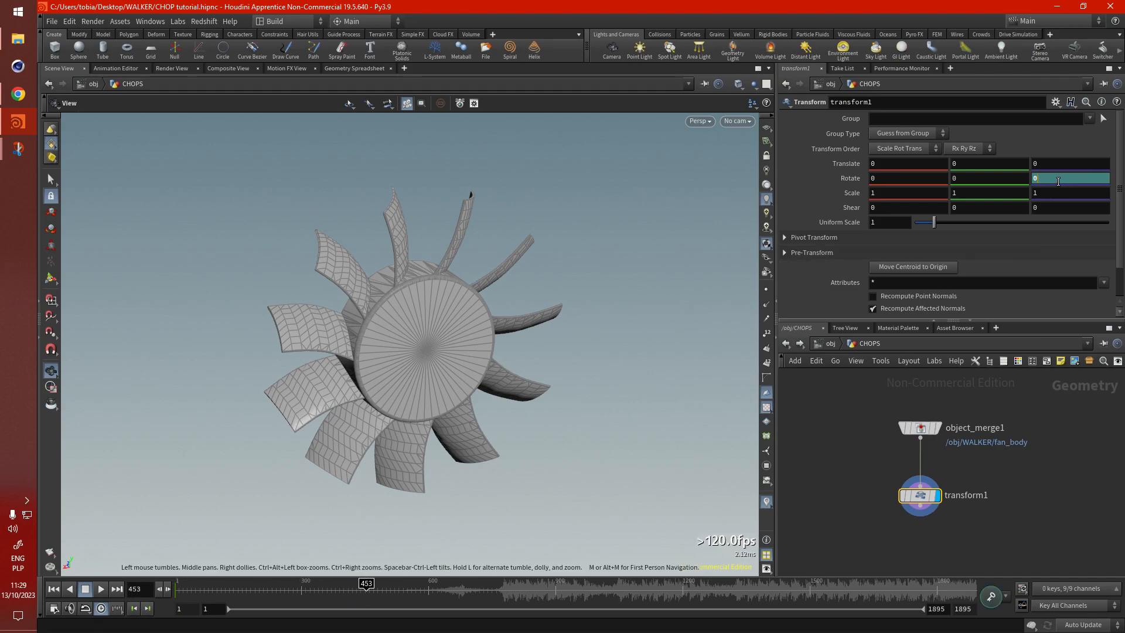
pyautogui.press('Return')
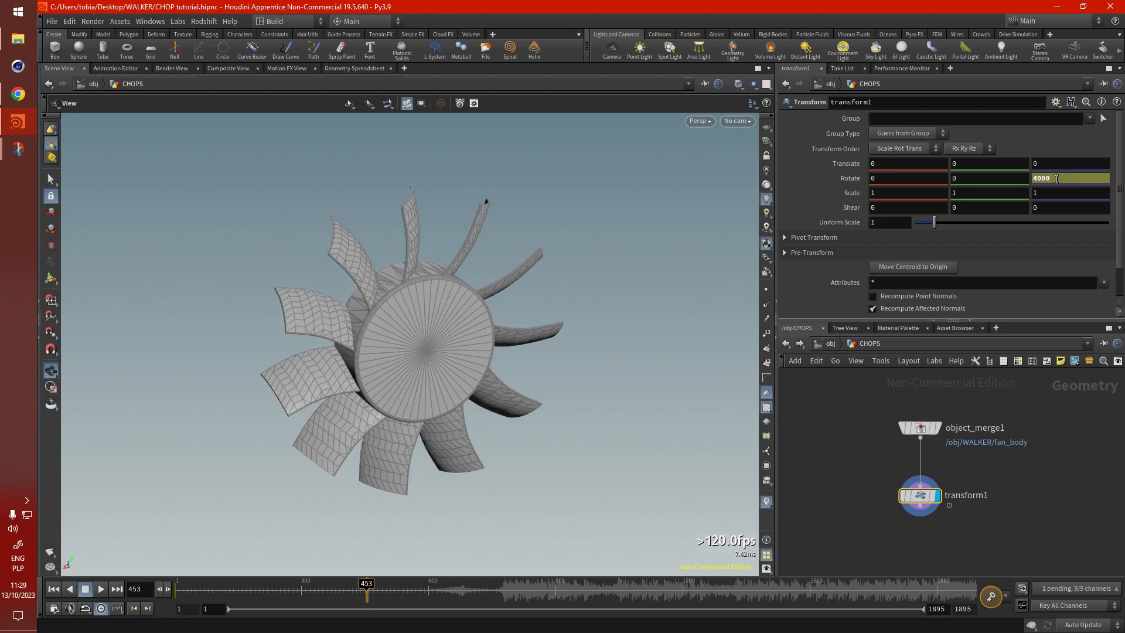
pyautogui.keyDown('alt'); pyautogui.click(1056, 179); pyautogui.keyUp('alt')
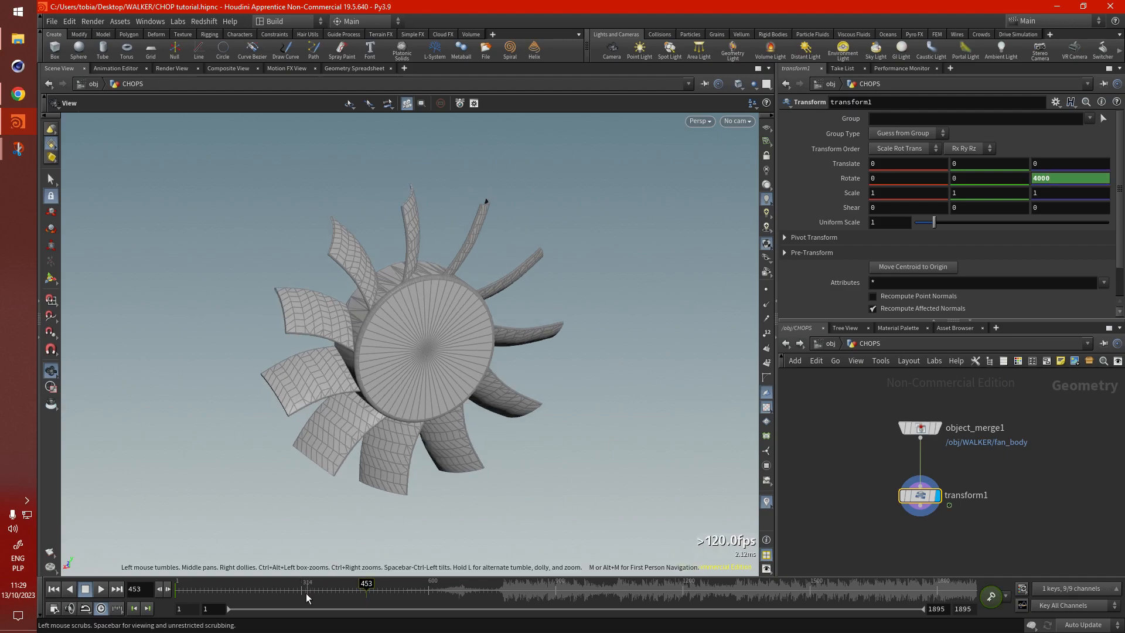
# Play the keyframed fan rotation from the start and scrub back to frame 203
pyautogui.moveTo(307, 592); pyautogui.dragTo(92, 595)
pyautogui.click(100, 590)
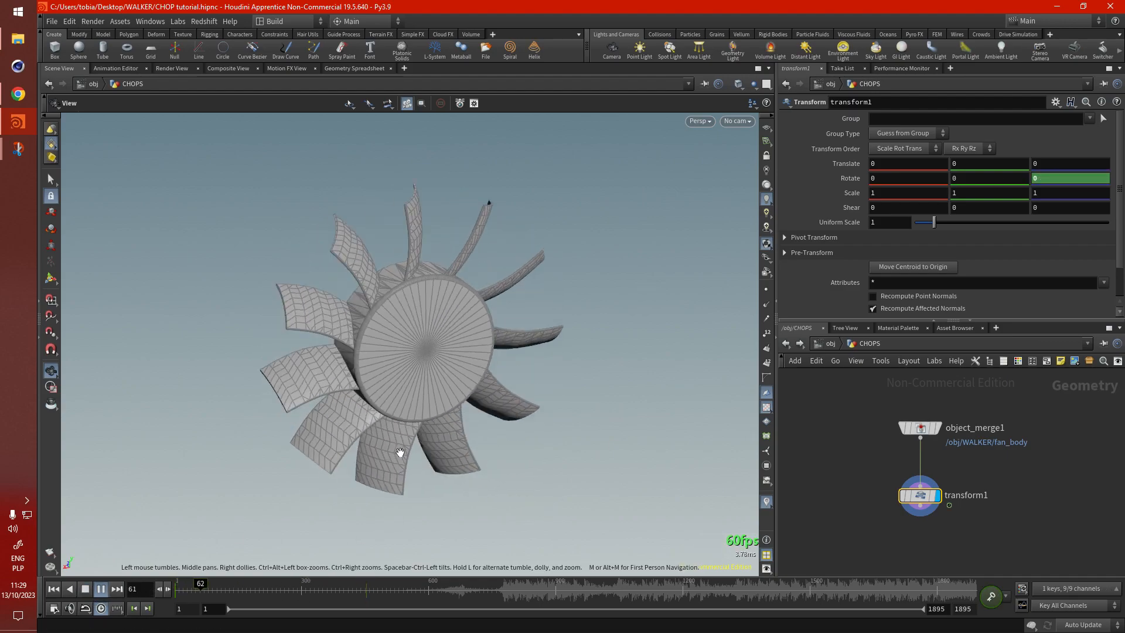
pyautogui.moveTo(319, 291); pyautogui.dragTo(433, 376)
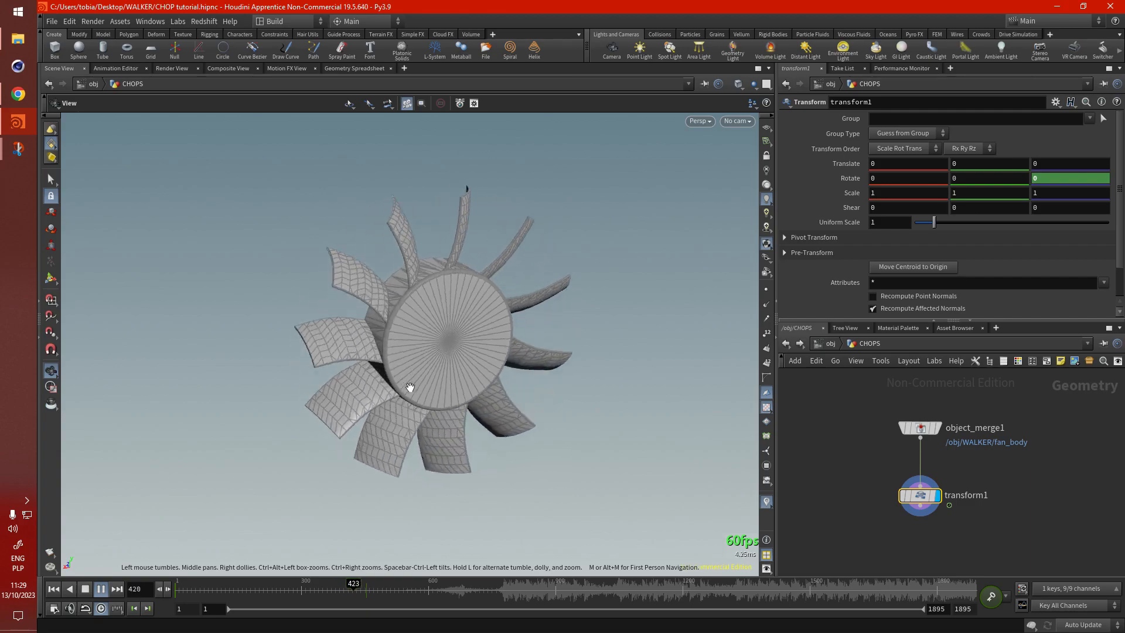
pyautogui.moveTo(363, 594); pyautogui.dragTo(260, 596)
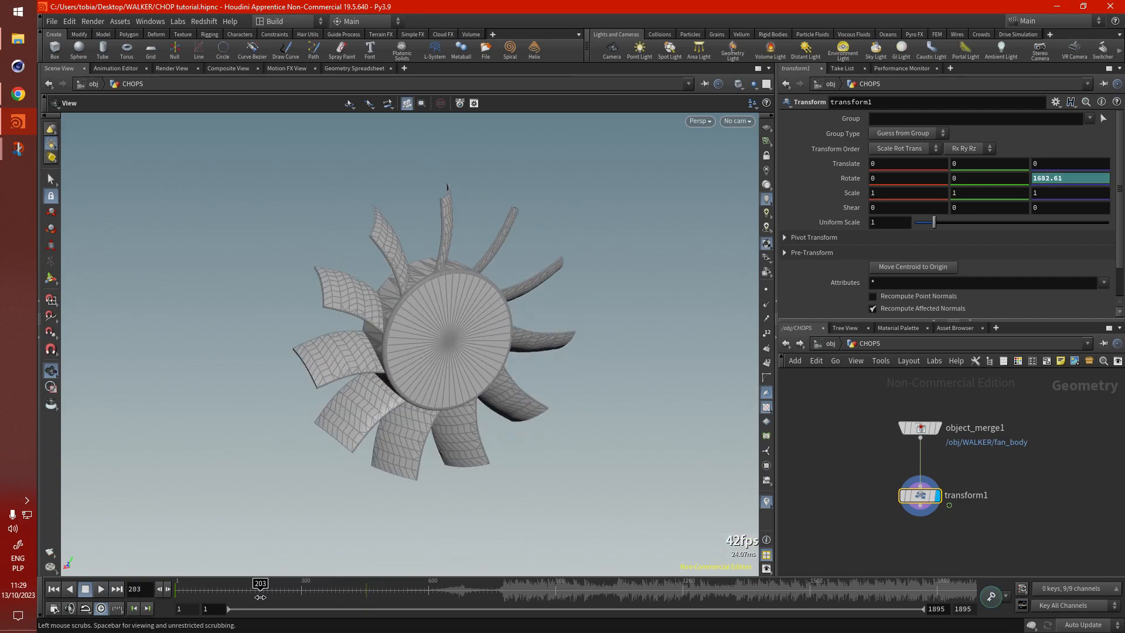
# Remove the keyframes from transform1's Z rotation, return to frame 1 and reset the value to 0
pyautogui.click(1055, 179)
pyautogui.moveTo(258, 590); pyautogui.dragTo(177, 591)
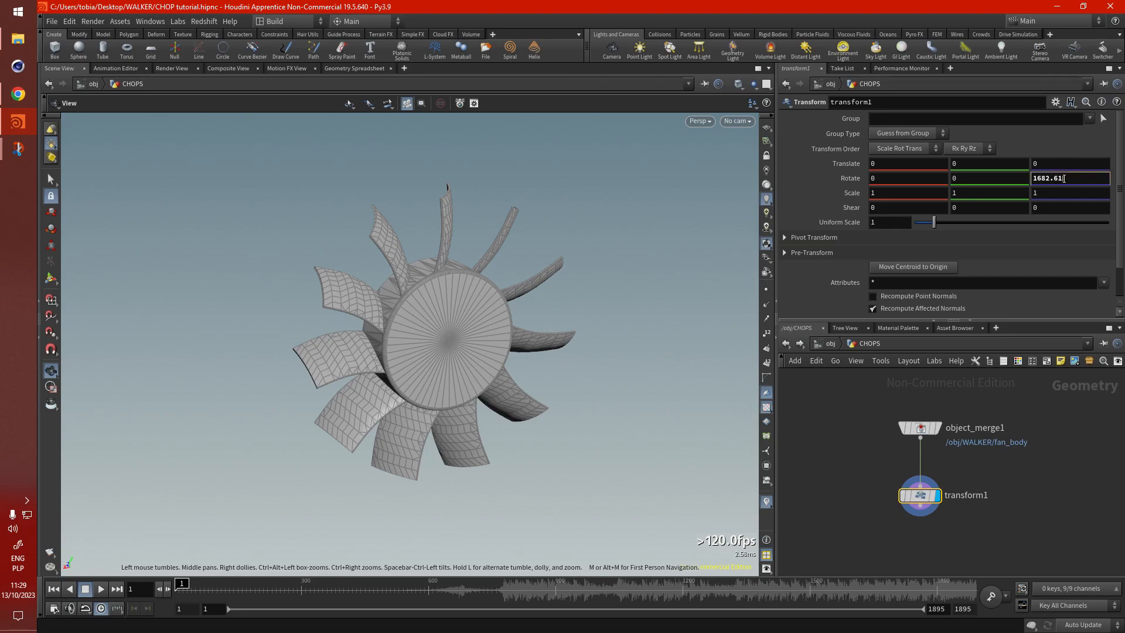
pyautogui.write('0')
pyautogui.press('Return')
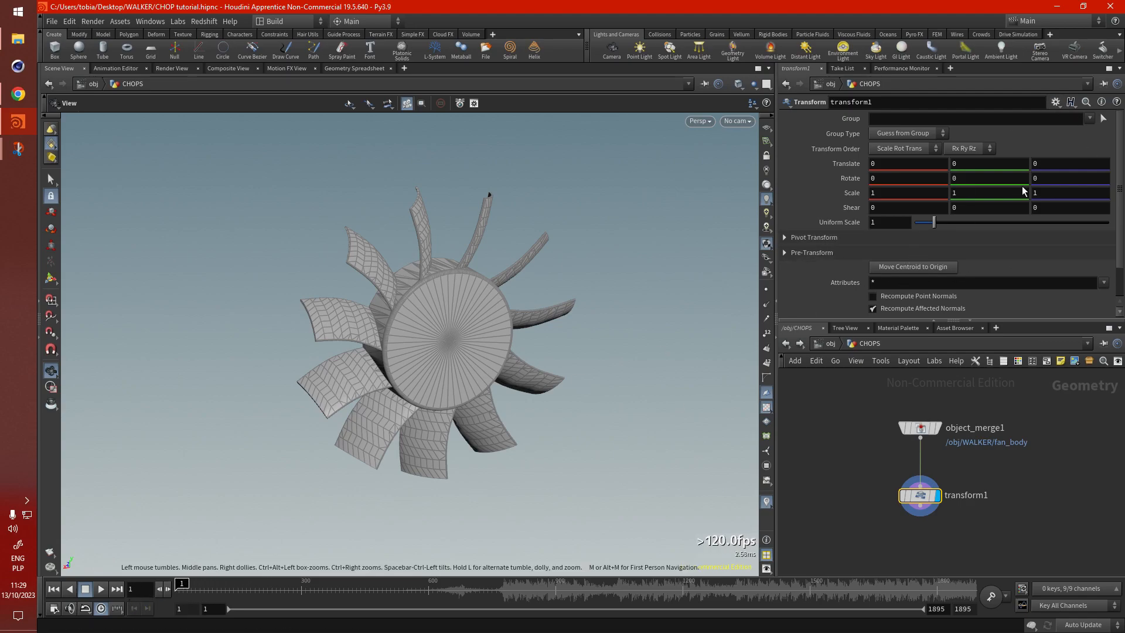
# Add a CHOP Network beside transform1 and enter it
pyautogui.moveTo(392, 336); pyautogui.dragTo(528, 352)
pyautogui.scroll(-2, 1010, 447)
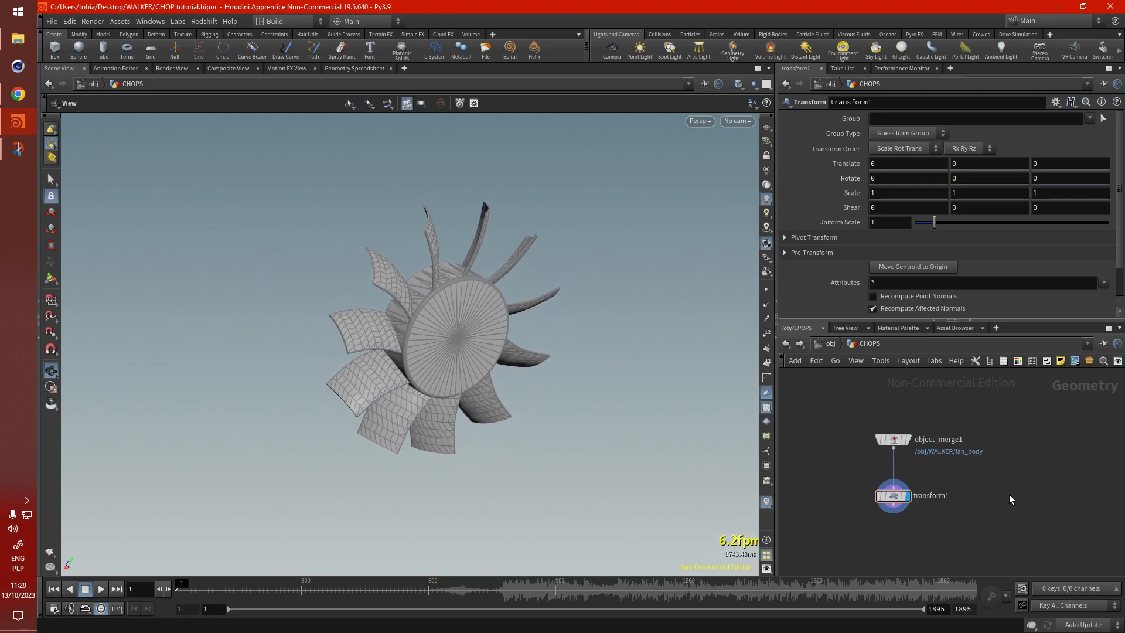
pyautogui.press('Tab')
pyautogui.write('chop')
pyautogui.press('Return')
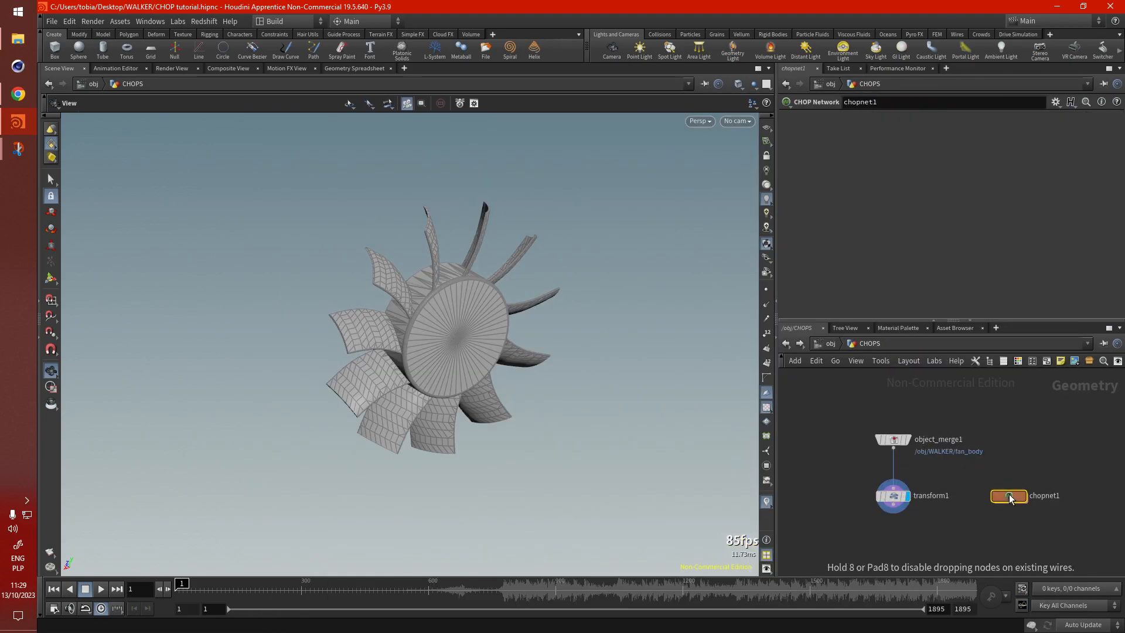
pyautogui.doubleClick(1008, 497)
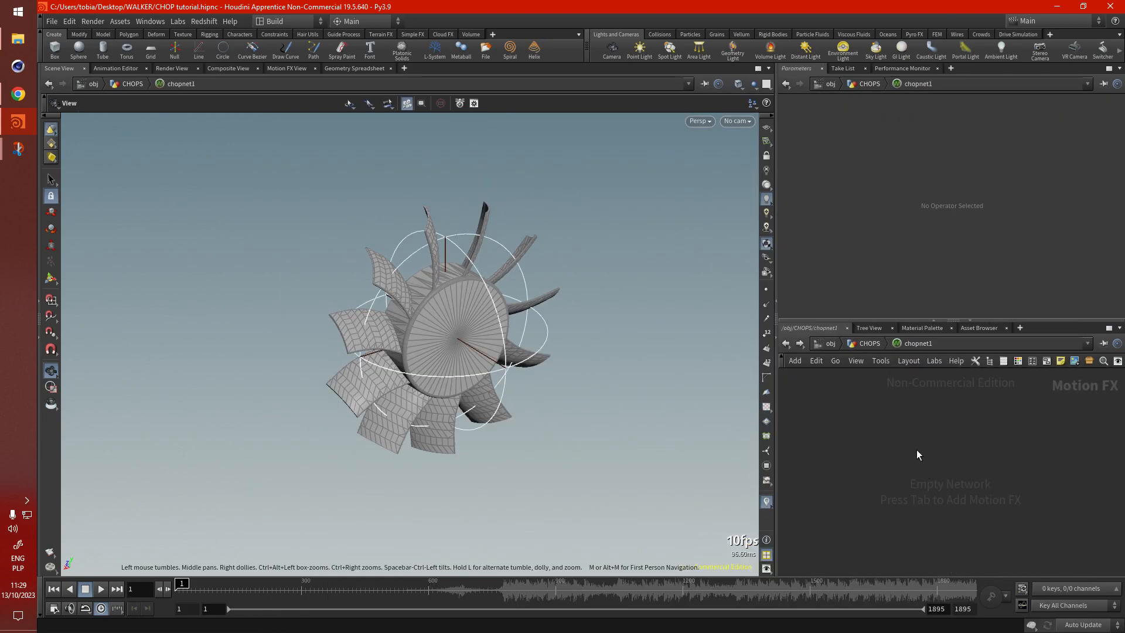
# Add a Wave node to the empty CHOP network
pyautogui.press('Tab')
pyautogui.write('wa')
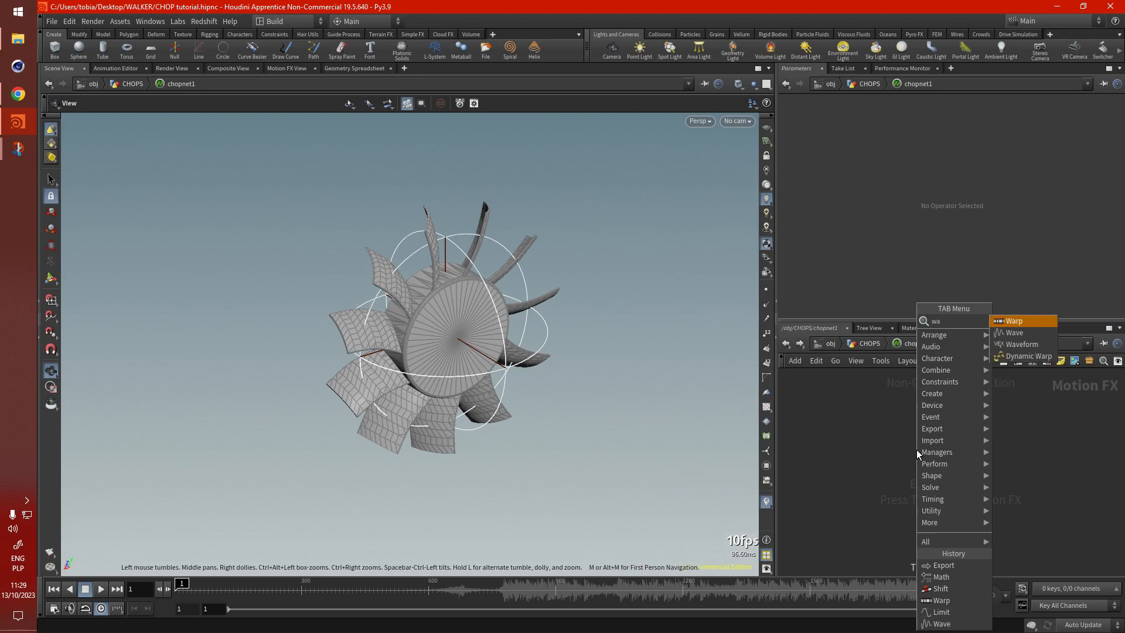
pyautogui.press('Down')
pyautogui.press('Return')
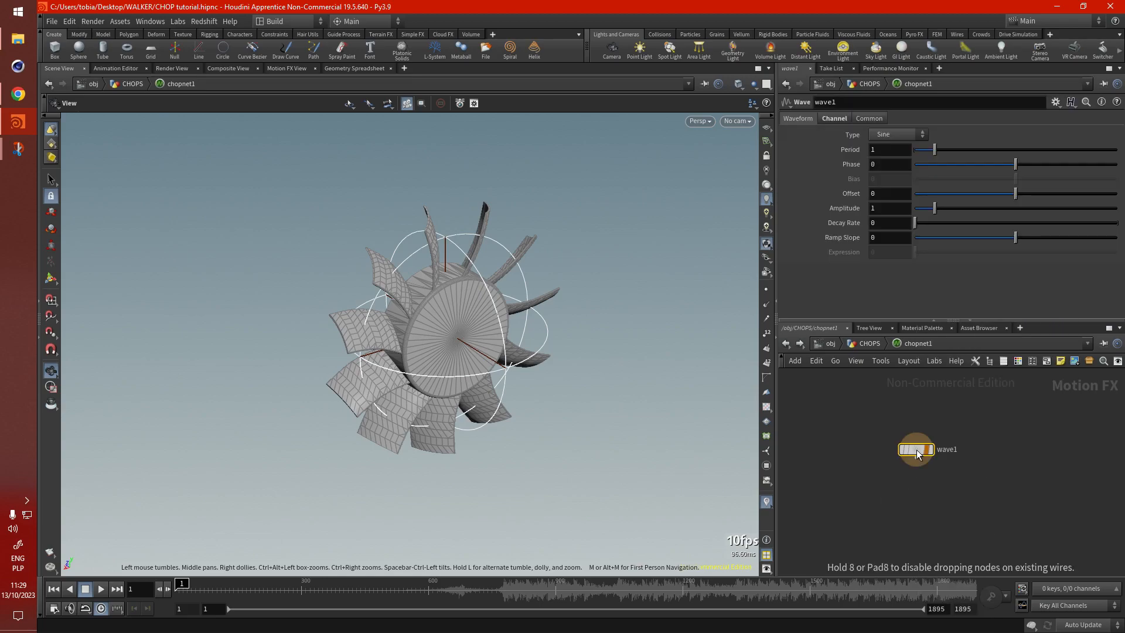
pyautogui.click(878, 472)
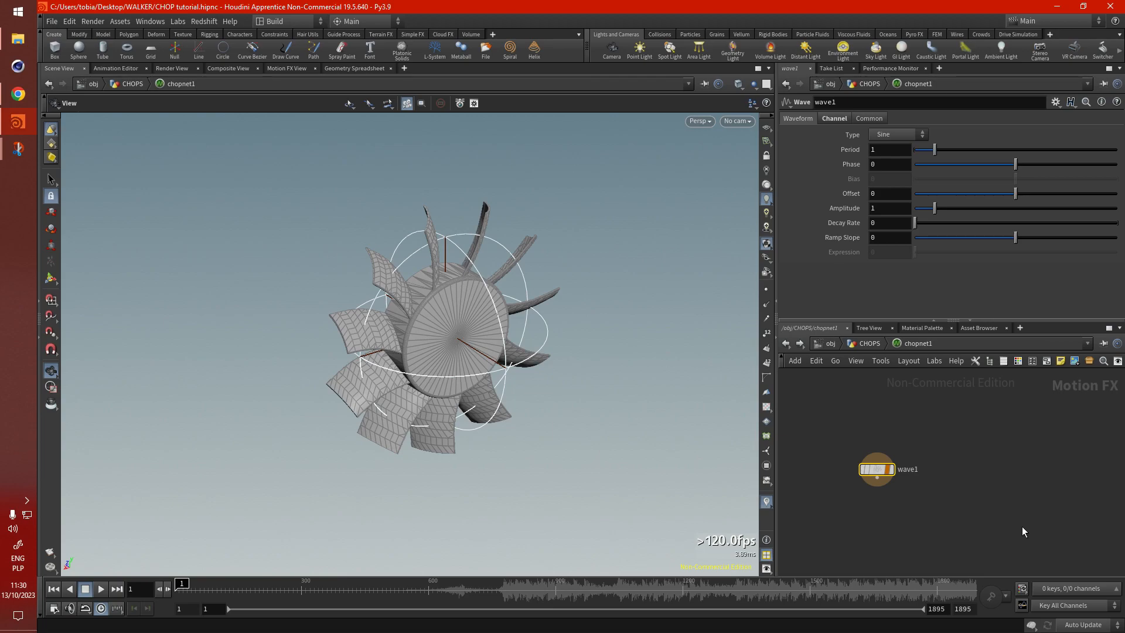
# Add a second Wave node to the right of wave1 and line the two up in a row
pyautogui.press('Tab')
pyautogui.write('wa')
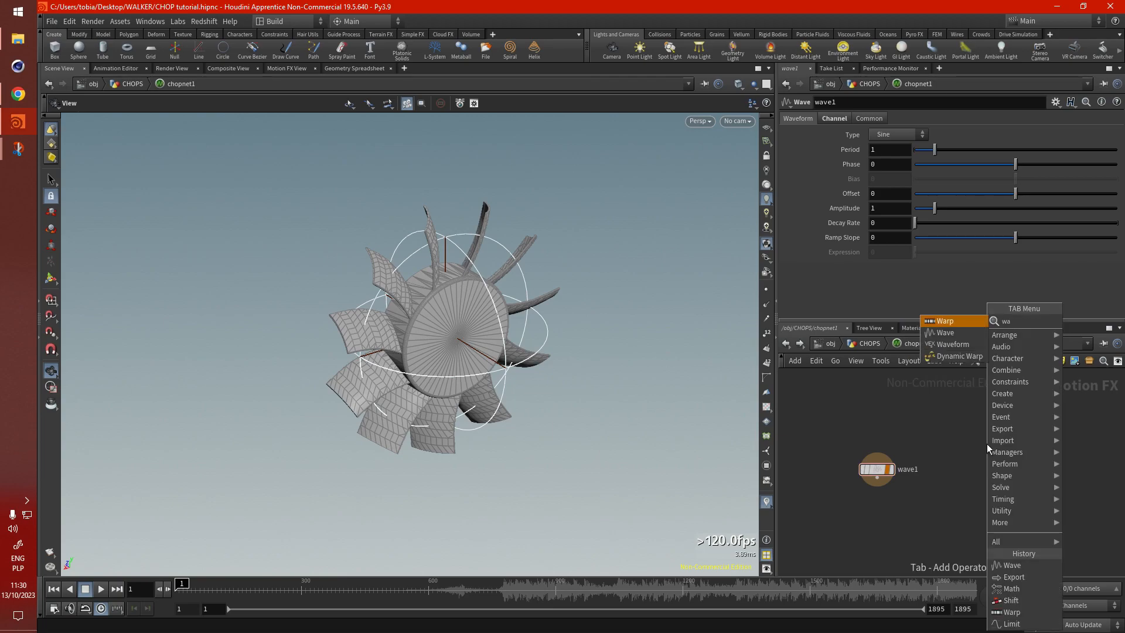
pyautogui.press('Down')
pyautogui.press('Return')
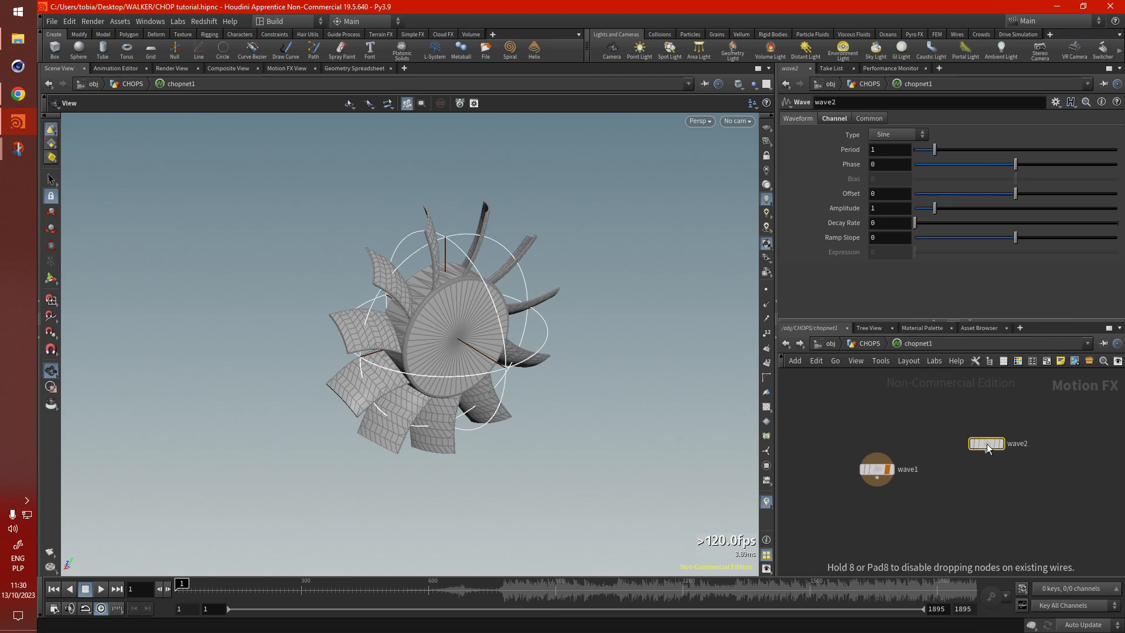
pyautogui.click(1008, 438)
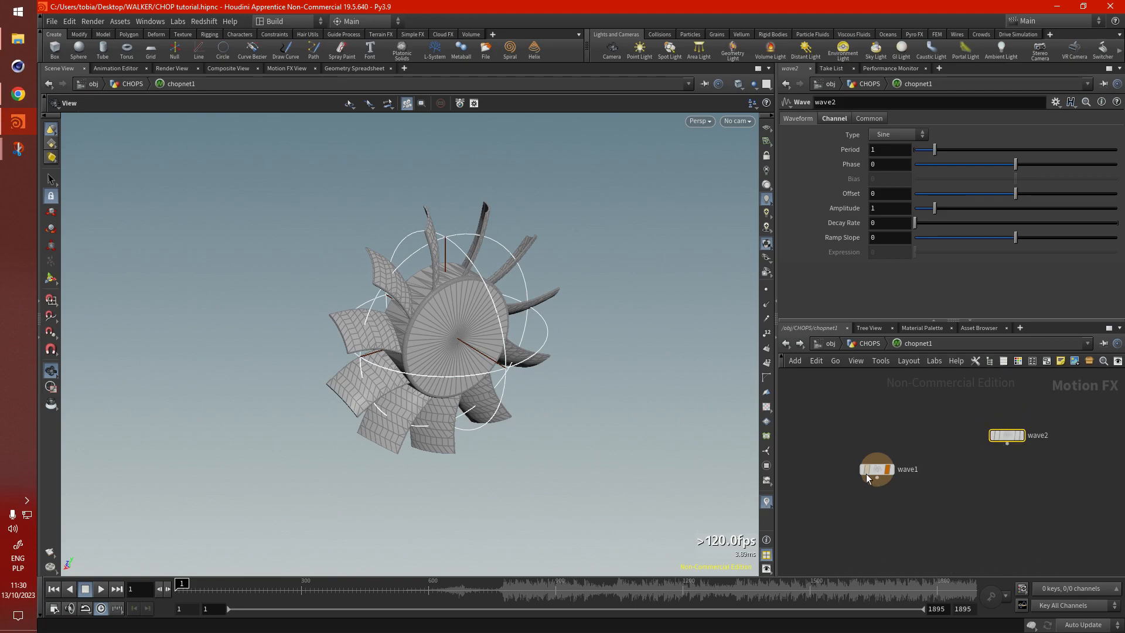
pyautogui.moveTo(877, 474); pyautogui.dragTo(869, 441)
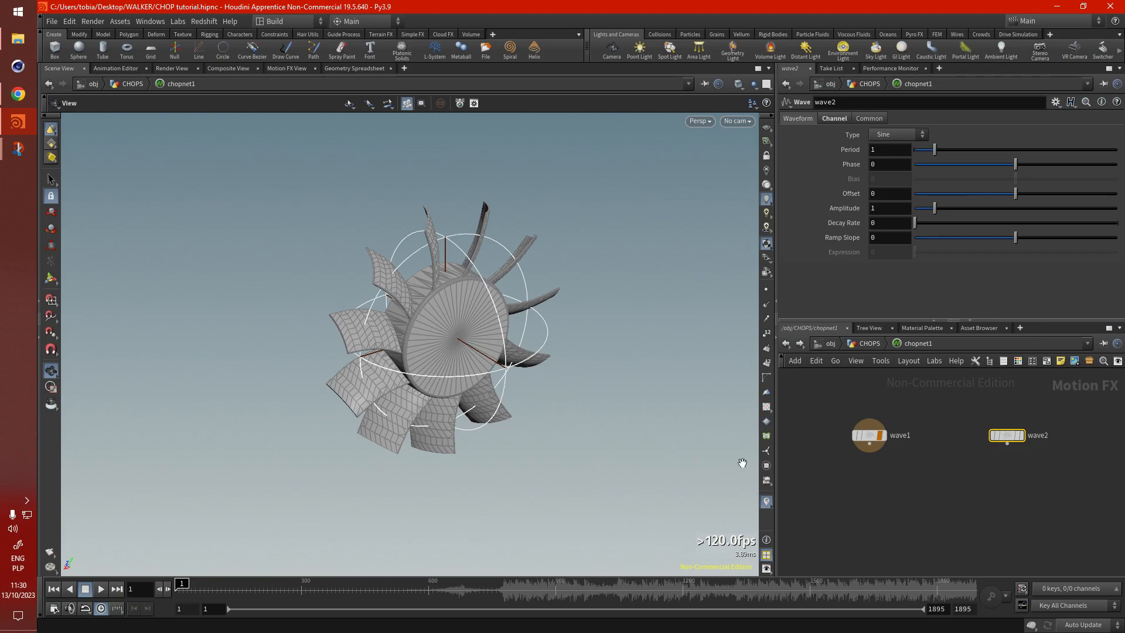
# Add a Limit node below wave2
pyautogui.moveTo(466, 316); pyautogui.dragTo(469, 340)
pyautogui.moveTo(394, 294); pyautogui.dragTo(410, 321, button='middle')
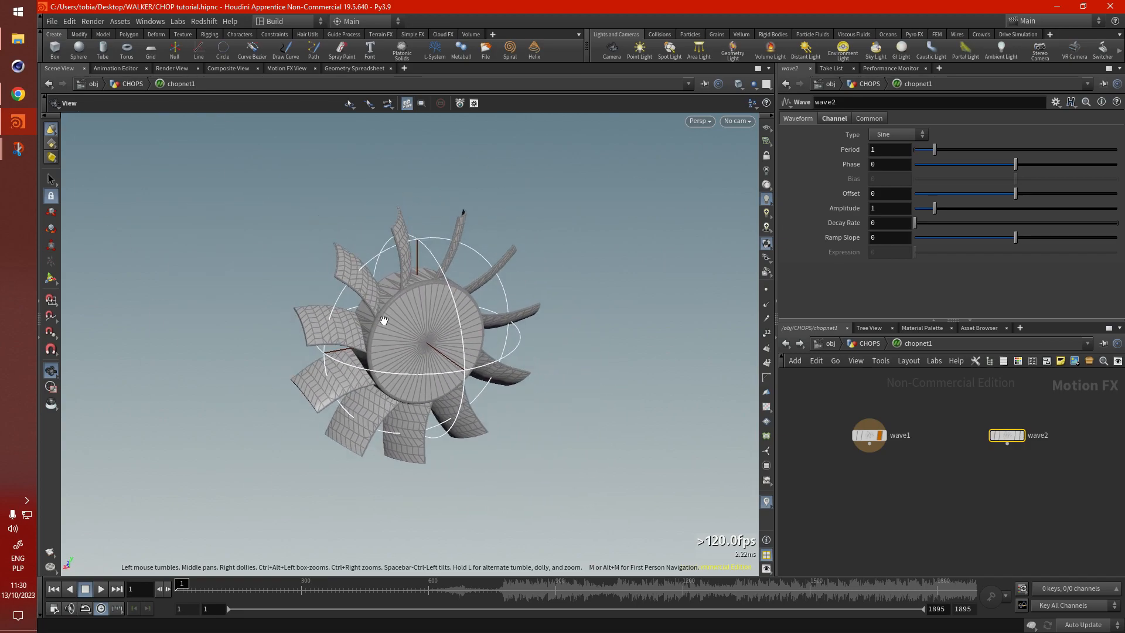
pyautogui.press('Tab')
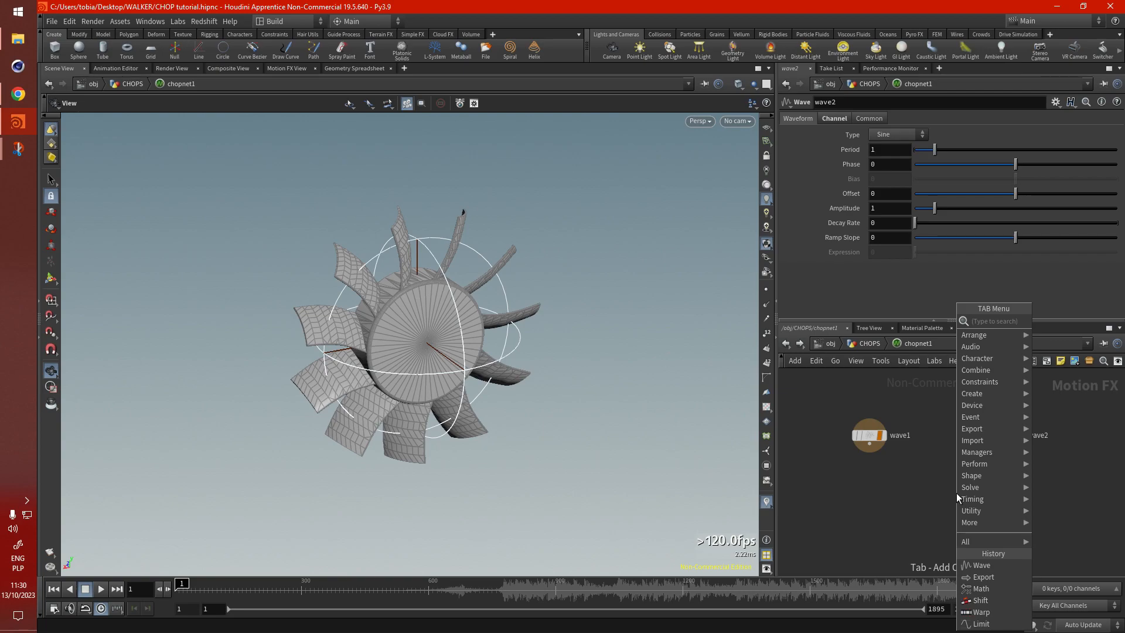
pyautogui.write('li')
pyautogui.press('Return')
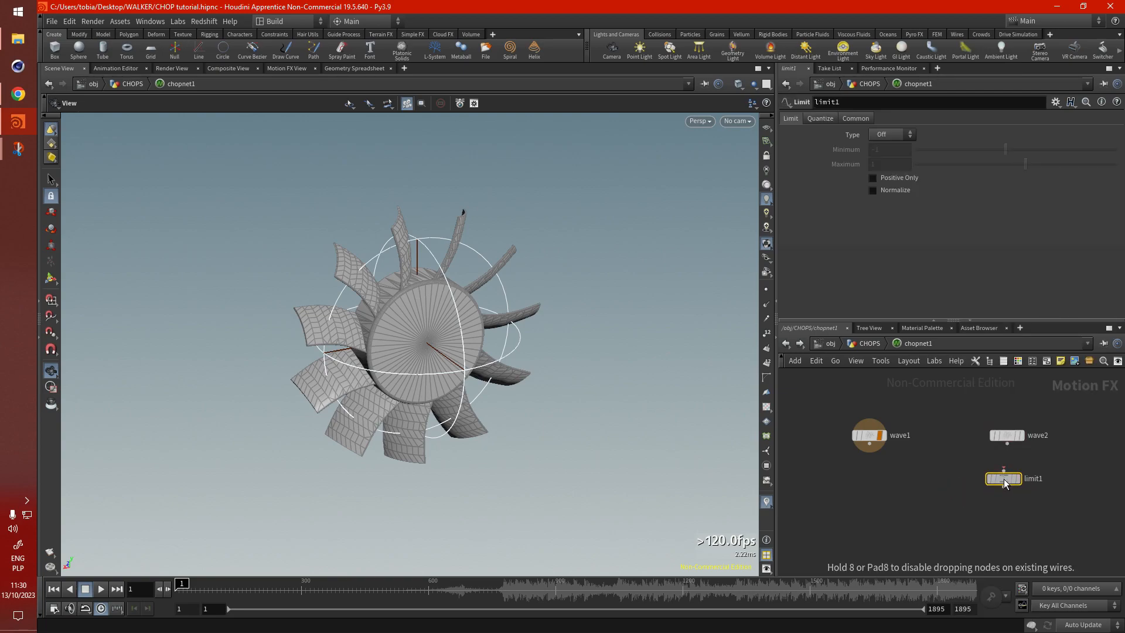
pyautogui.click(1005, 482)
# Add a Warp node below limit1 and shift wave1 slightly down in the network layout
pyautogui.press('Tab')
pyautogui.write('wra')
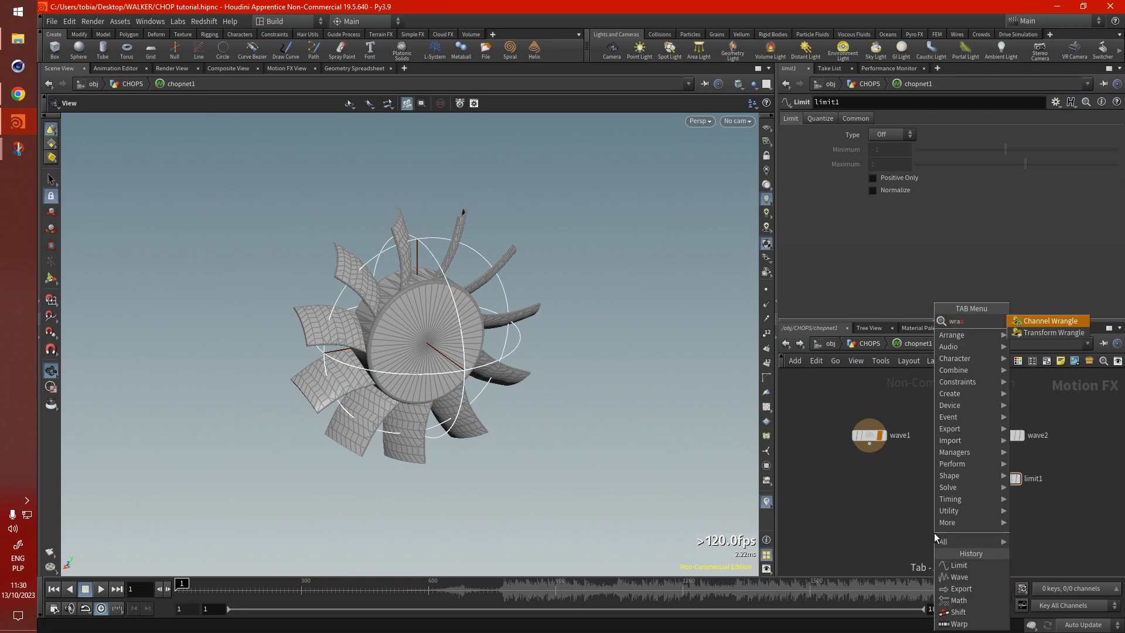
pyautogui.press('BackSpace')
pyautogui.press('BackSpace')
pyautogui.press('BackSpace')
pyautogui.write('warp')
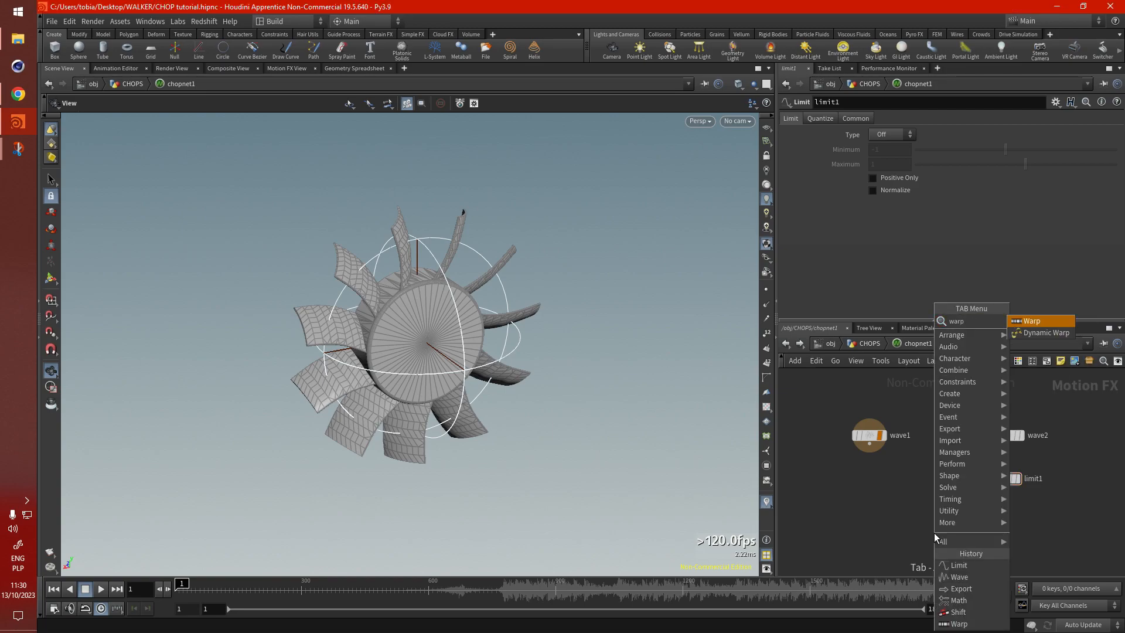
pyautogui.press('Return')
pyautogui.click(934, 532)
pyautogui.moveTo(935, 537); pyautogui.dragTo(964, 525)
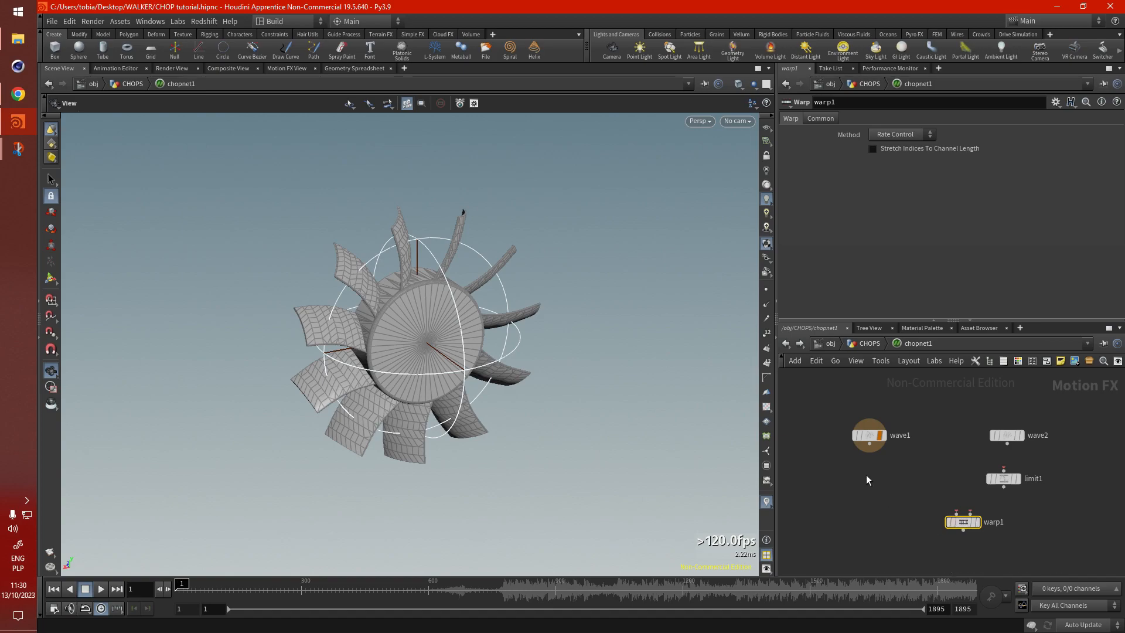
pyautogui.moveTo(864, 438); pyautogui.dragTo(870, 456)
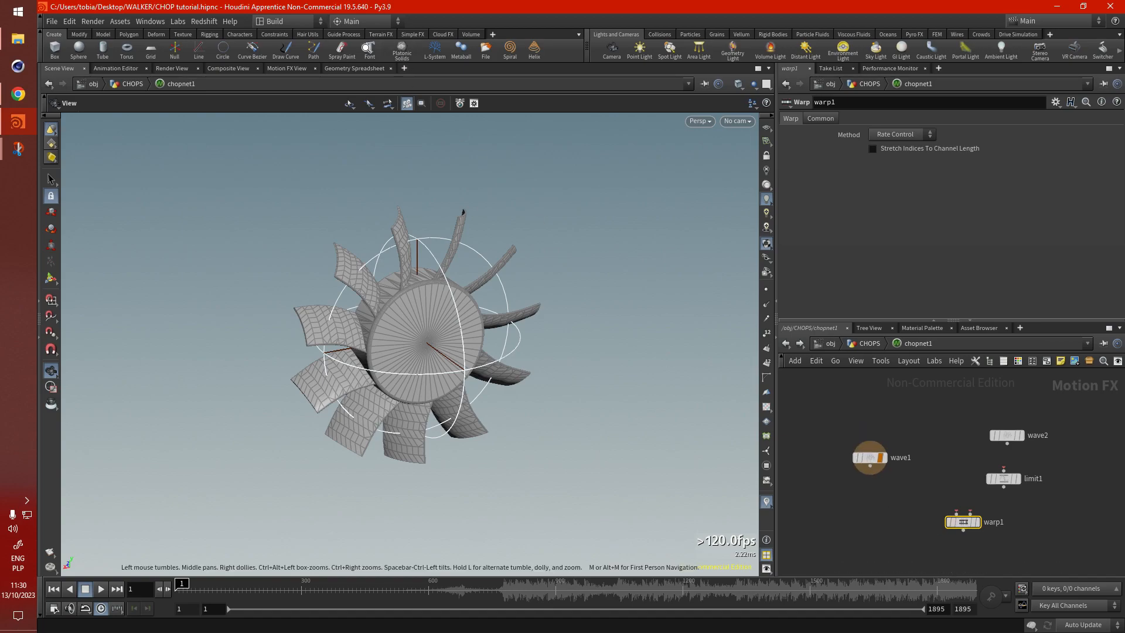
# Display wave1's channel graph in the Motion FX View and select wave1 to show its parameters
pyautogui.click(287, 68)
pyautogui.moveTo(870, 464)
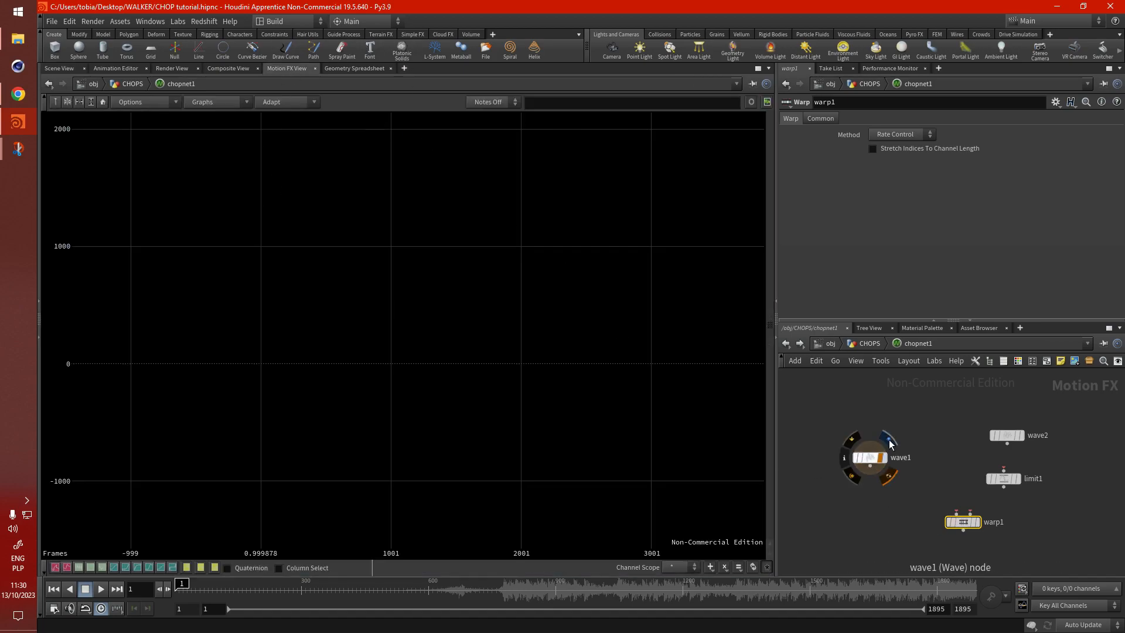
pyautogui.click(888, 440)
pyautogui.scroll(3, 428, 345)
pyautogui.click(870, 457)
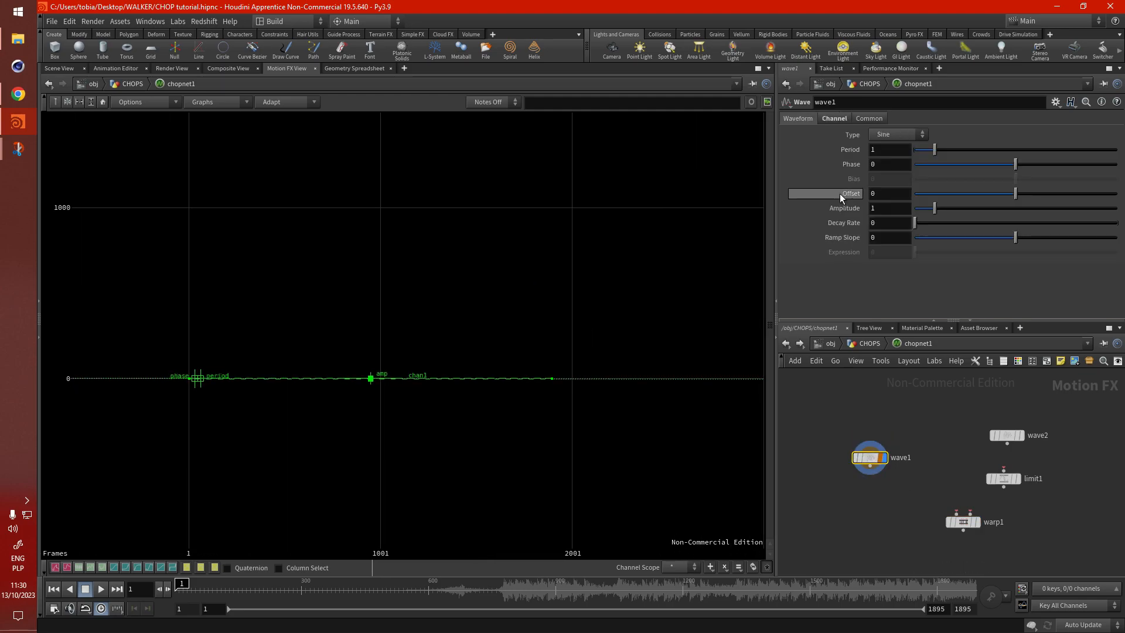
# Set wave1's waveform type to Ramp and bring up its channel settings alongside the ramp graph
pyautogui.moveTo(300, 370)
pyautogui.mouseDown(button='right')
pyautogui.moveTo(299, 279)
pyautogui.moveTo(375, 199)
pyautogui.mouseUp(button='right')
pyautogui.moveTo(246, 397); pyautogui.dragTo(272, 194, button='right')
pyautogui.moveTo(367, 411); pyautogui.dragTo(350, 223, button='right')
pyautogui.moveTo(243, 404); pyautogui.dragTo(789, 208, button='right')
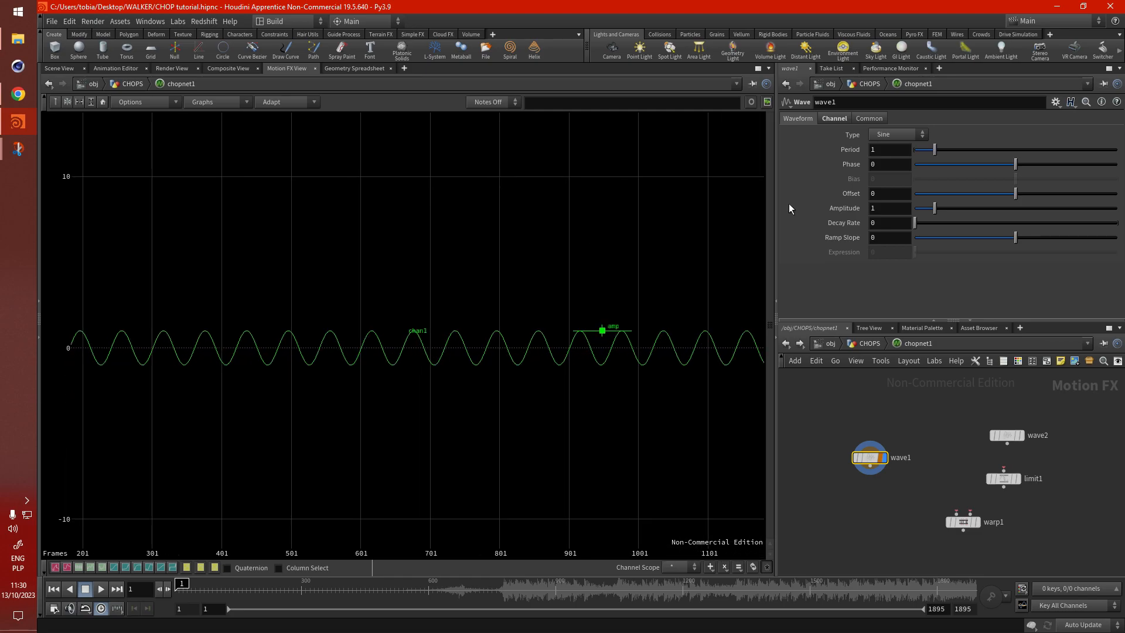
pyautogui.click(896, 135)
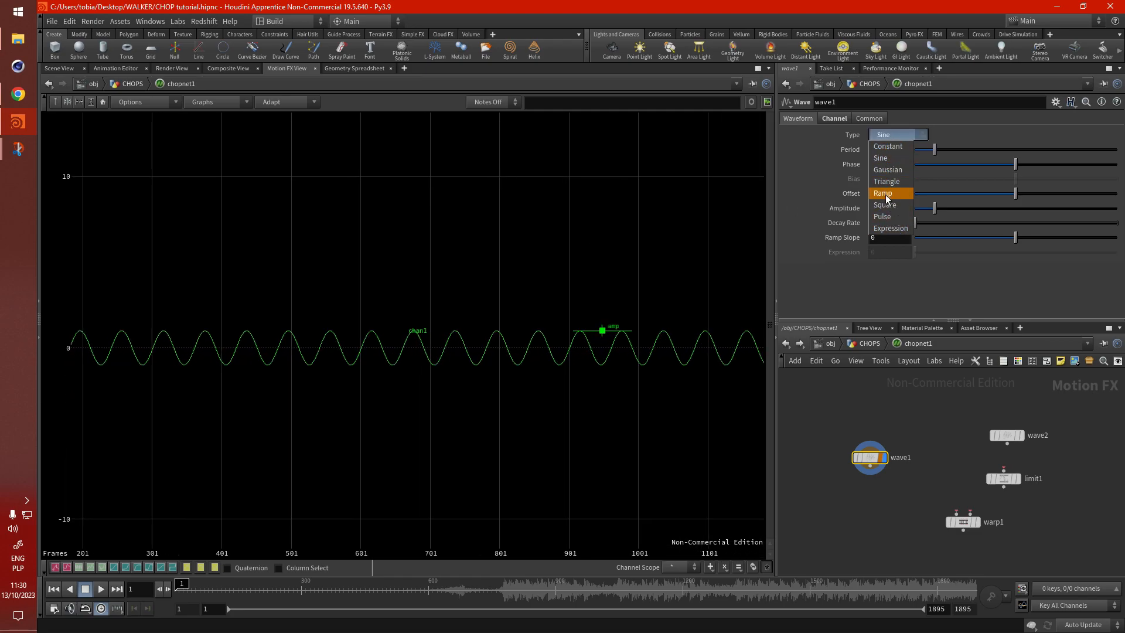
pyautogui.click(887, 196)
pyautogui.moveTo(432, 392); pyautogui.dragTo(535, 296, button='right')
pyautogui.click(836, 118)
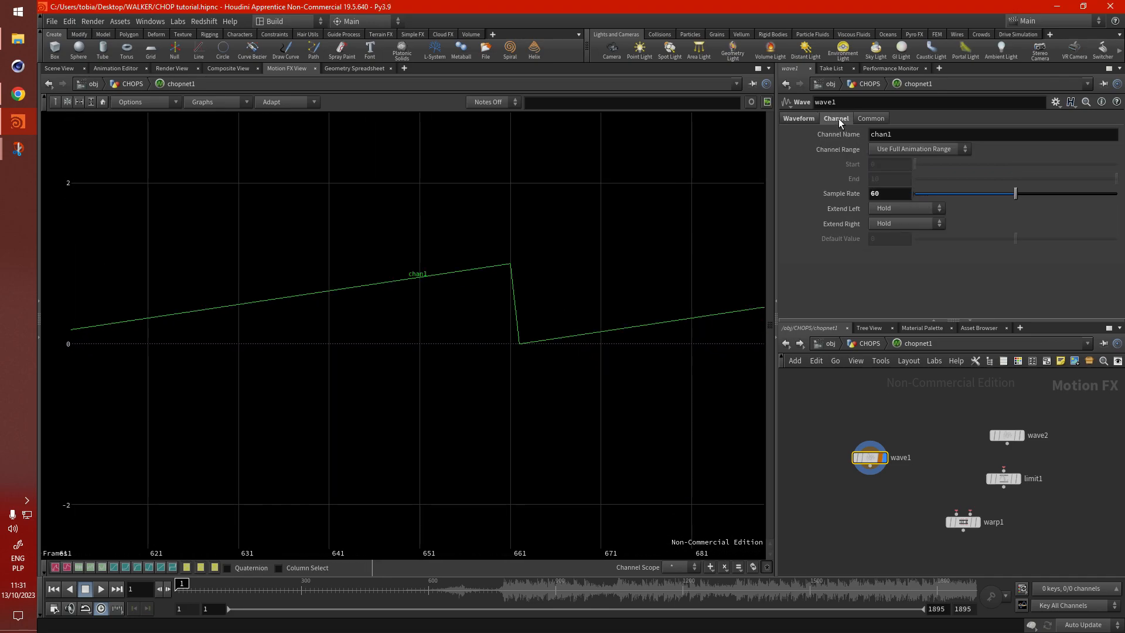
pyautogui.moveTo(510, 315); pyautogui.dragTo(669, 281, button='right')
pyautogui.moveTo(503, 255); pyautogui.dragTo(296, 264, button='right')
pyautogui.moveTo(461, 326); pyautogui.dragTo(527, 326, button='right')
pyautogui.moveTo(456, 334); pyautogui.dragTo(429, 332, button='middle')
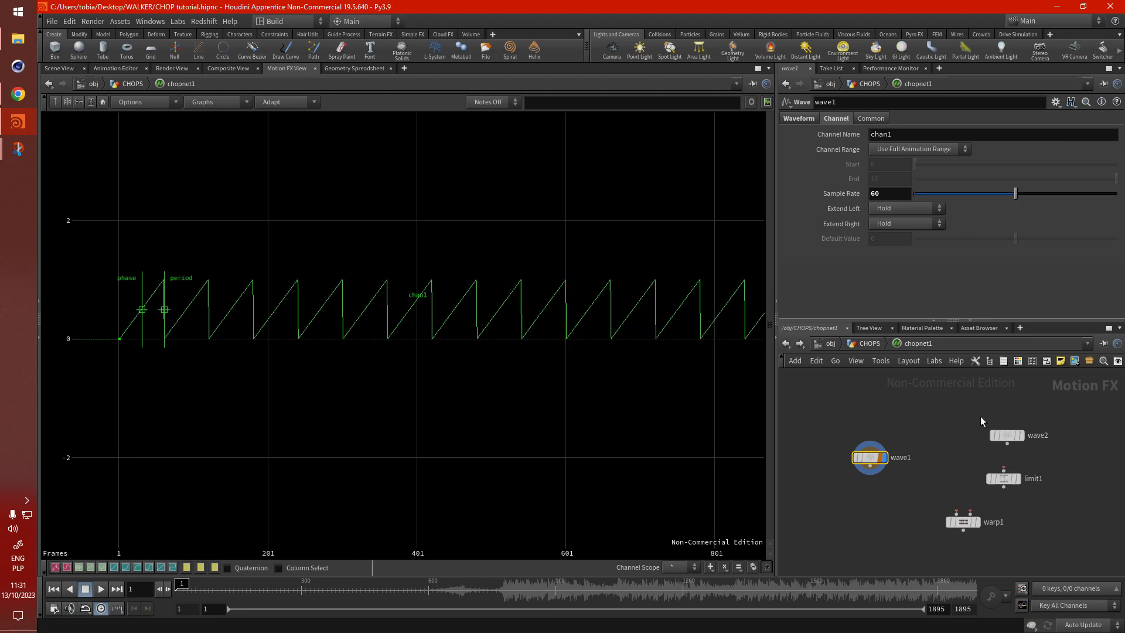
# Display wave2's channel graph and set its waveform type to Constant
pyautogui.click(1007, 434)
pyautogui.click(1024, 418)
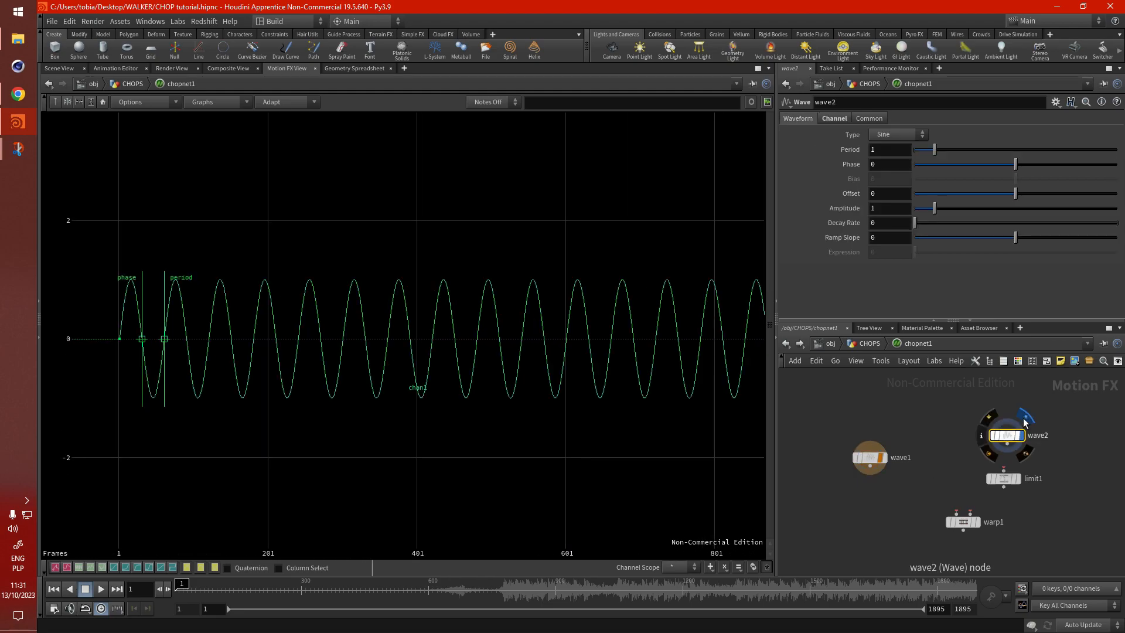
pyautogui.scroll(-2, 414, 321)
pyautogui.click(891, 135)
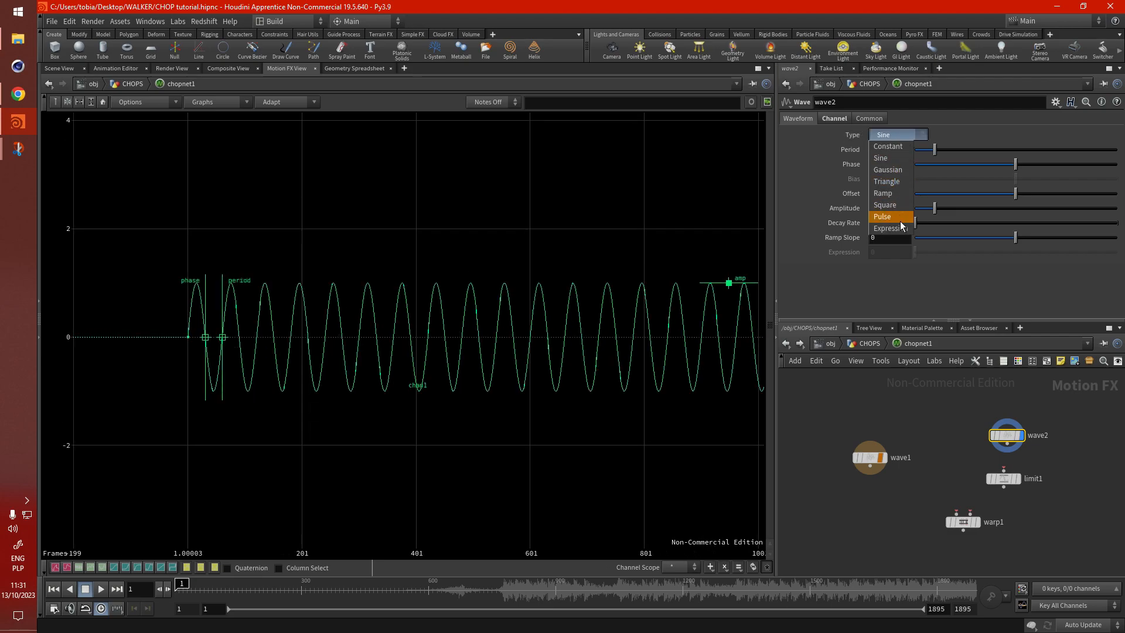
pyautogui.click(884, 146)
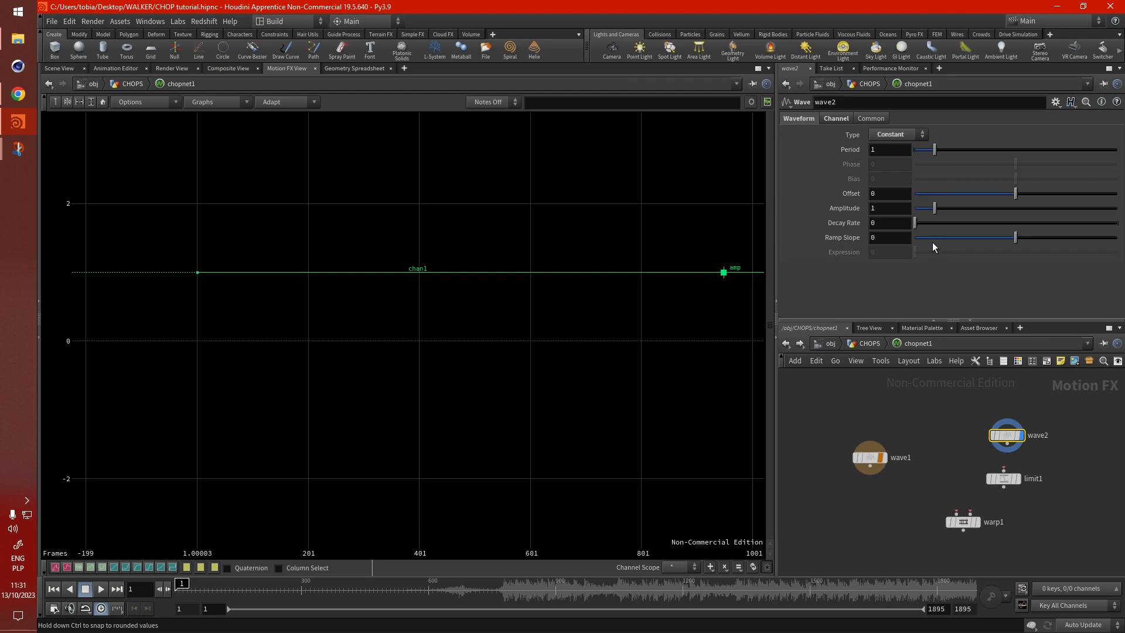
# Give wave2 a ramp slope of 0.11 and an offset of -1
pyautogui.moveTo(1017, 237); pyautogui.dragTo(1026, 236)
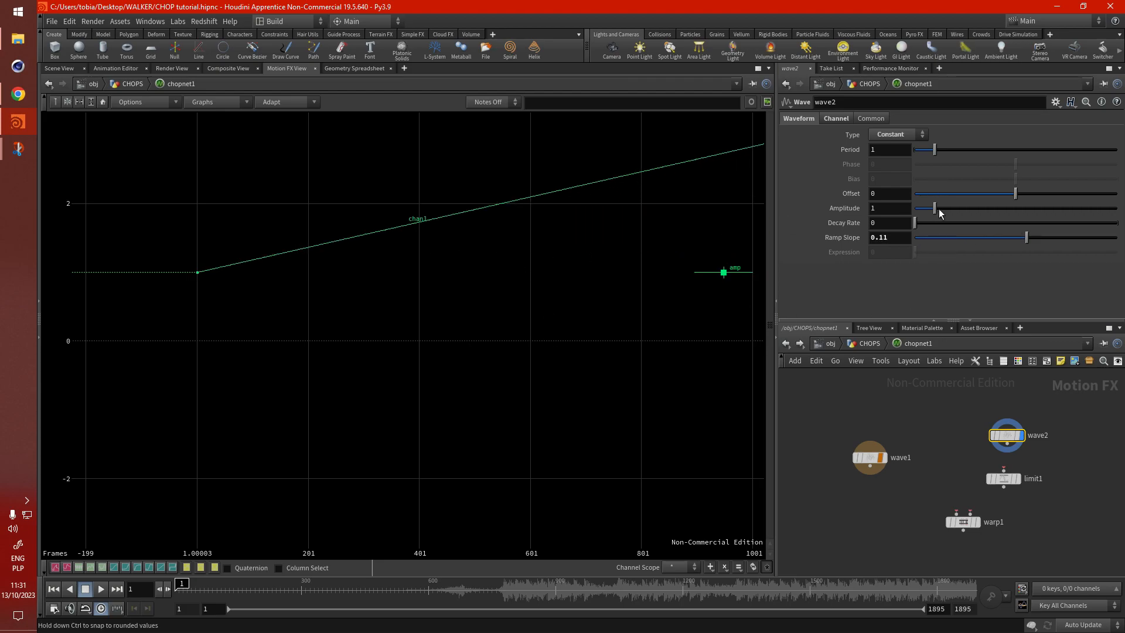
pyautogui.moveTo(1015, 199); pyautogui.dragTo(961, 205)
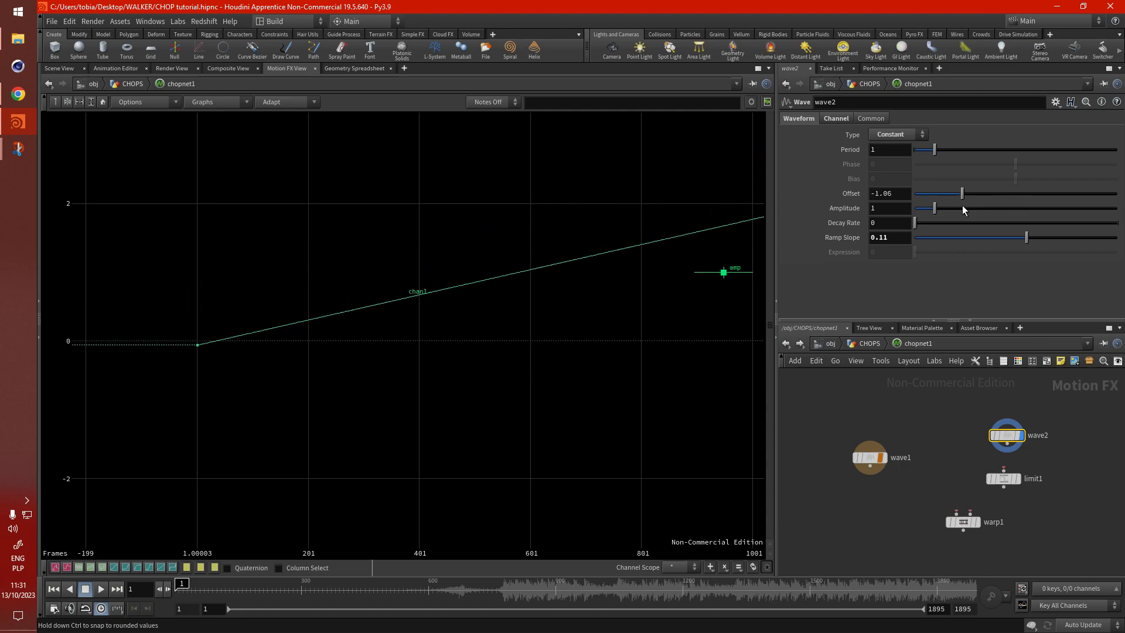
pyautogui.doubleClick(888, 194)
pyautogui.write('-1')
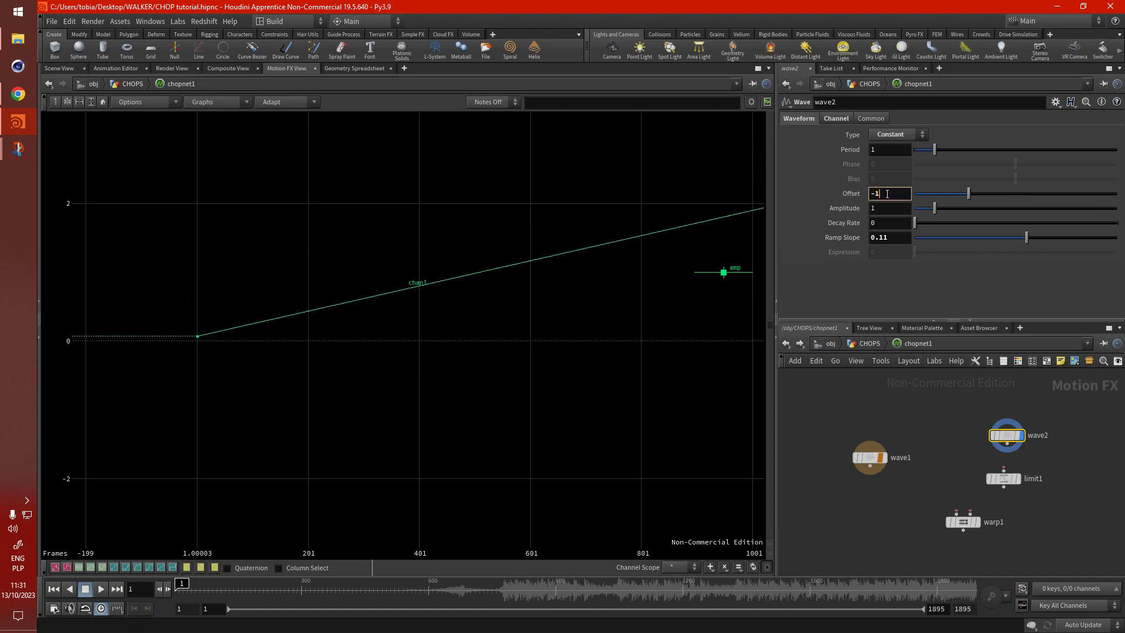
pyautogui.press('Return')
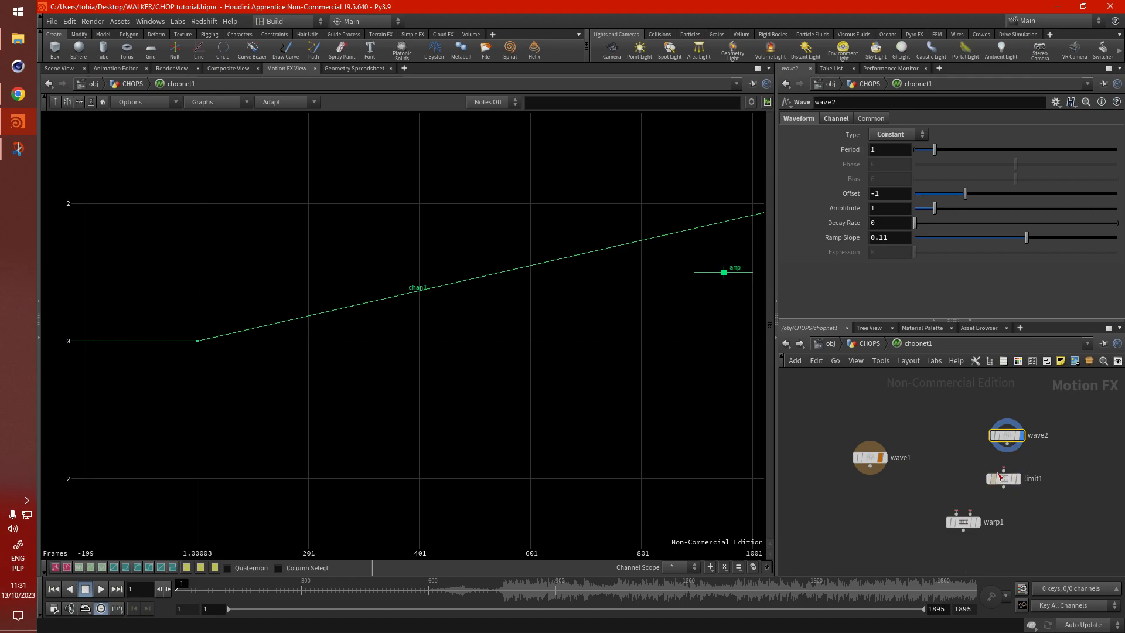
pyautogui.moveTo(425, 297); pyautogui.dragTo(346, 345, button='right')
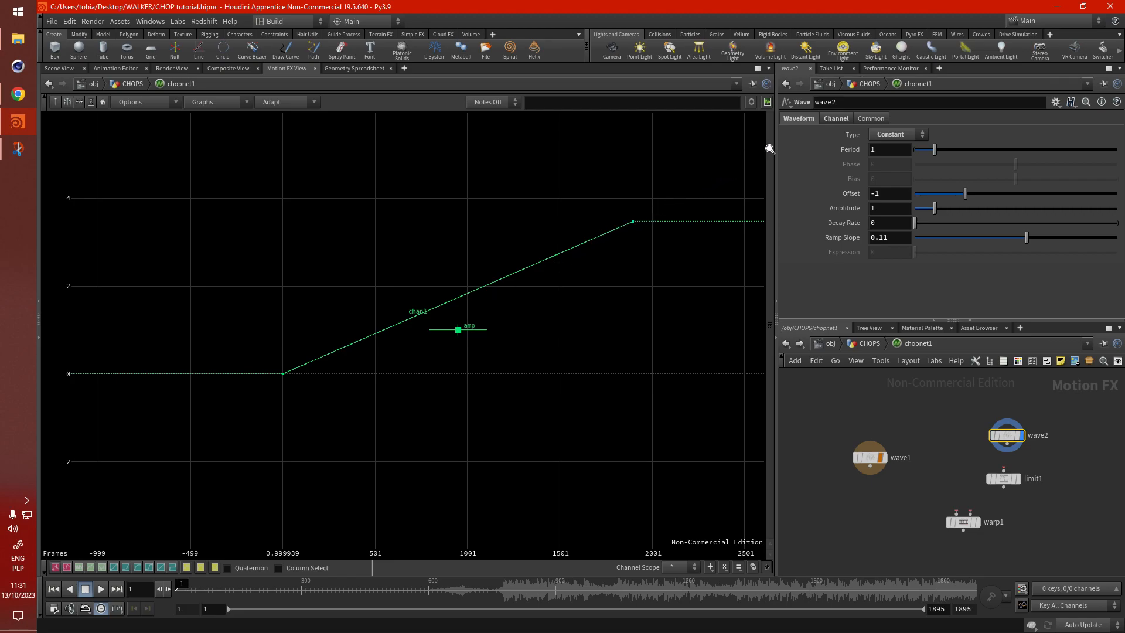
# Connect wave2's output to limit1 and display only limit1's channel graph
pyautogui.scroll(3, 1022, 461)
pyautogui.moveTo(989, 454); pyautogui.dragTo(999, 490)
pyautogui.click(1015, 491)
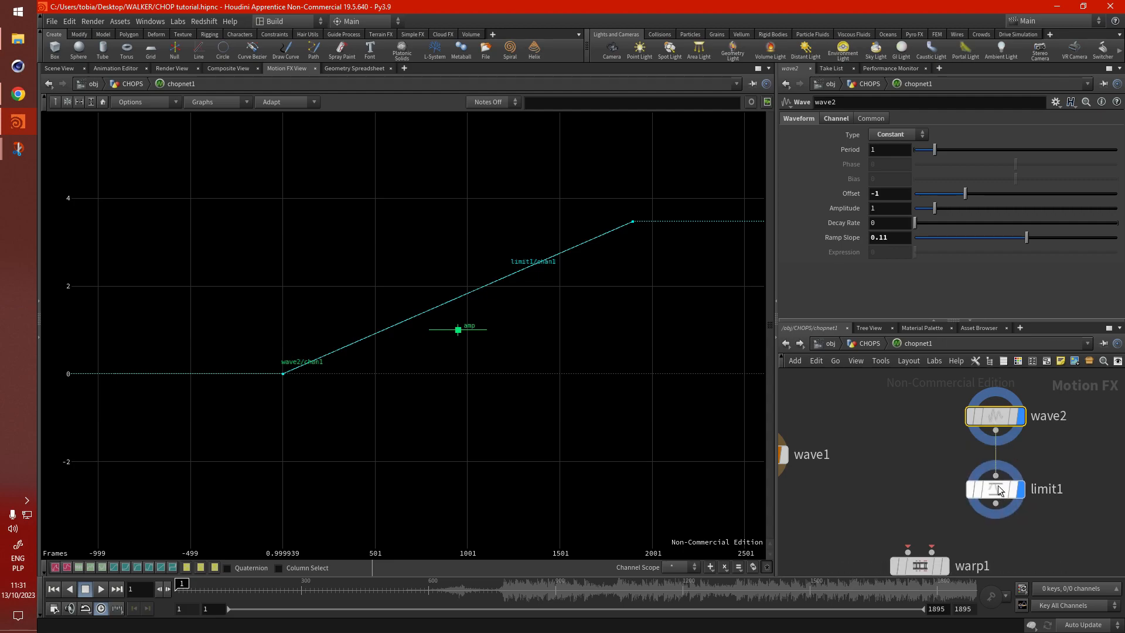
pyautogui.click(1006, 490)
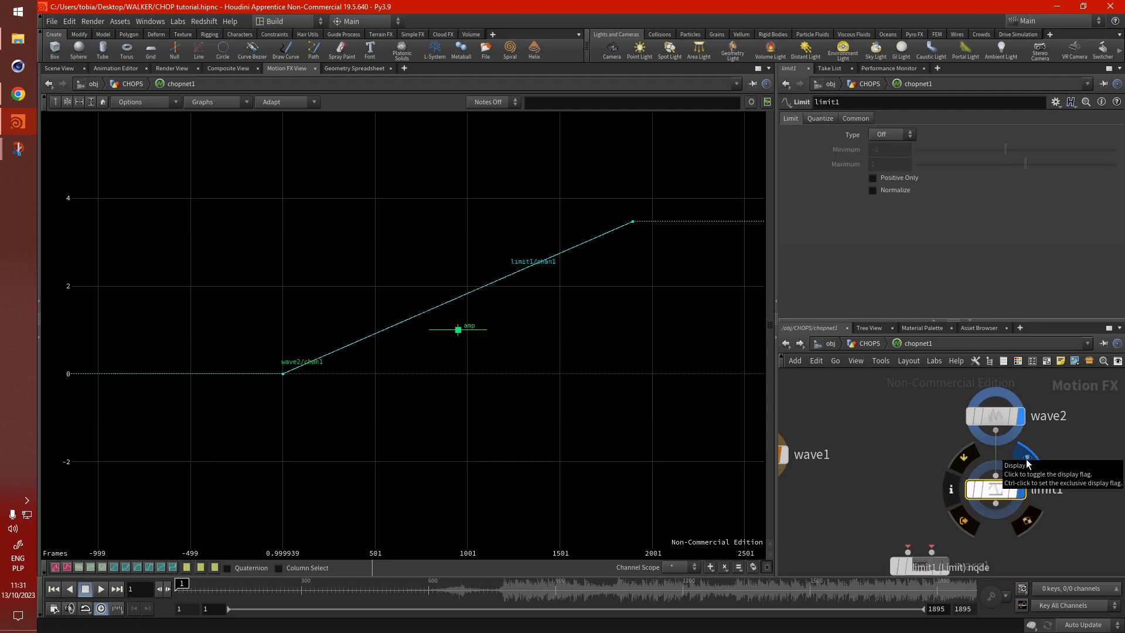
pyautogui.keyDown('ctrl'); pyautogui.click(1026, 460); pyautogui.keyUp('ctrl')
pyautogui.scroll(-2, 1026, 461)
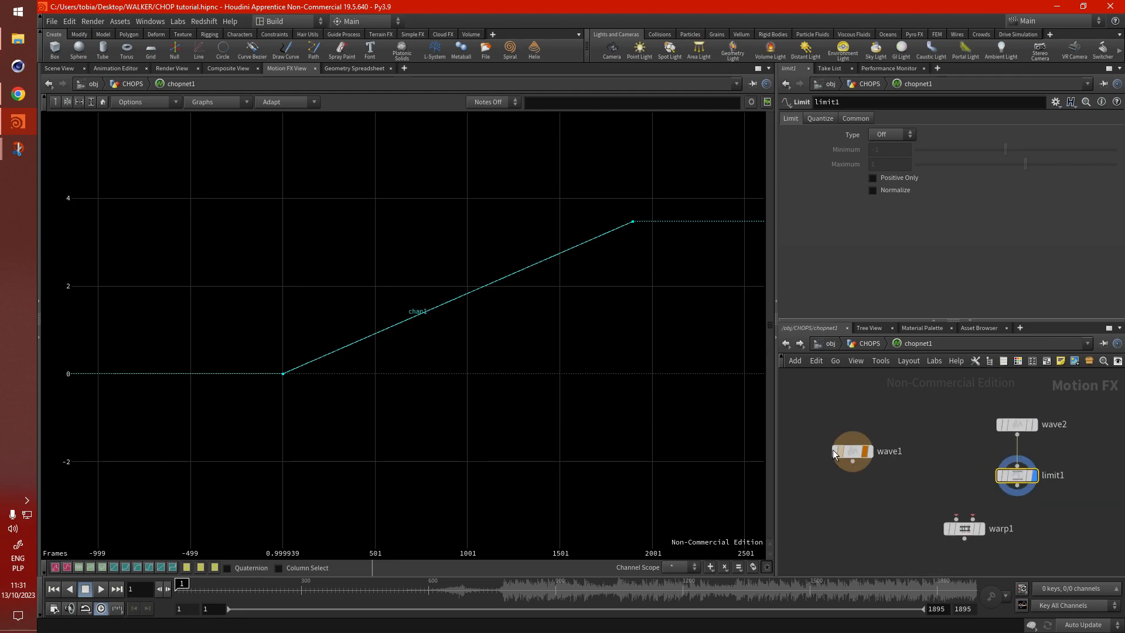
# Set limit1's type to Clamp with a minimum of 0
pyautogui.moveTo(1008, 482)
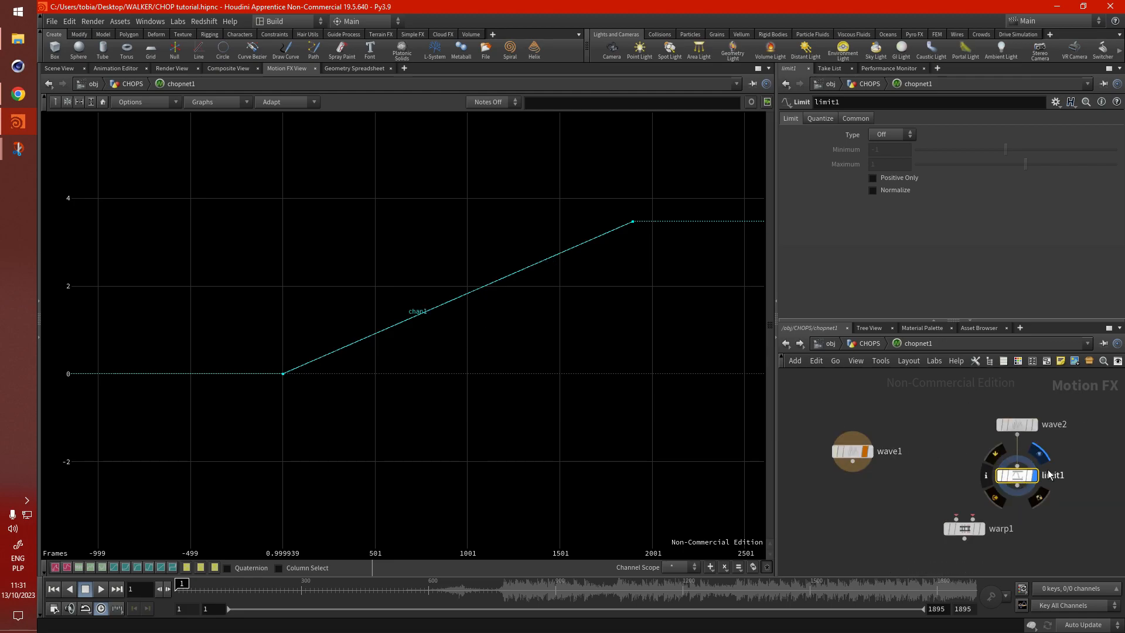
pyautogui.scroll(2, 1022, 487)
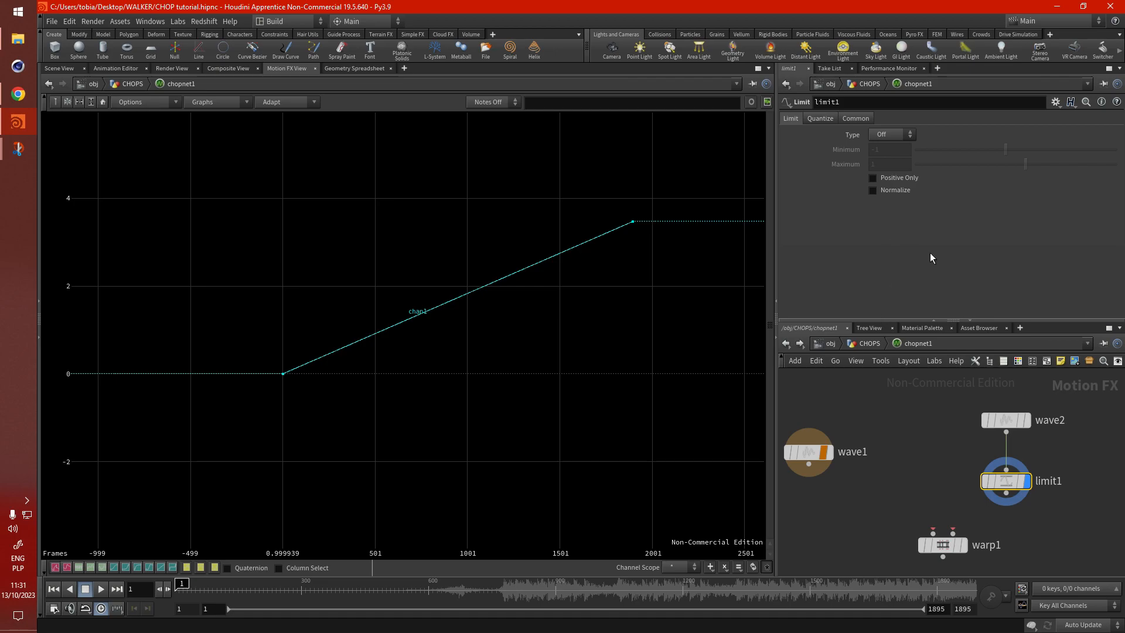
pyautogui.click(888, 138)
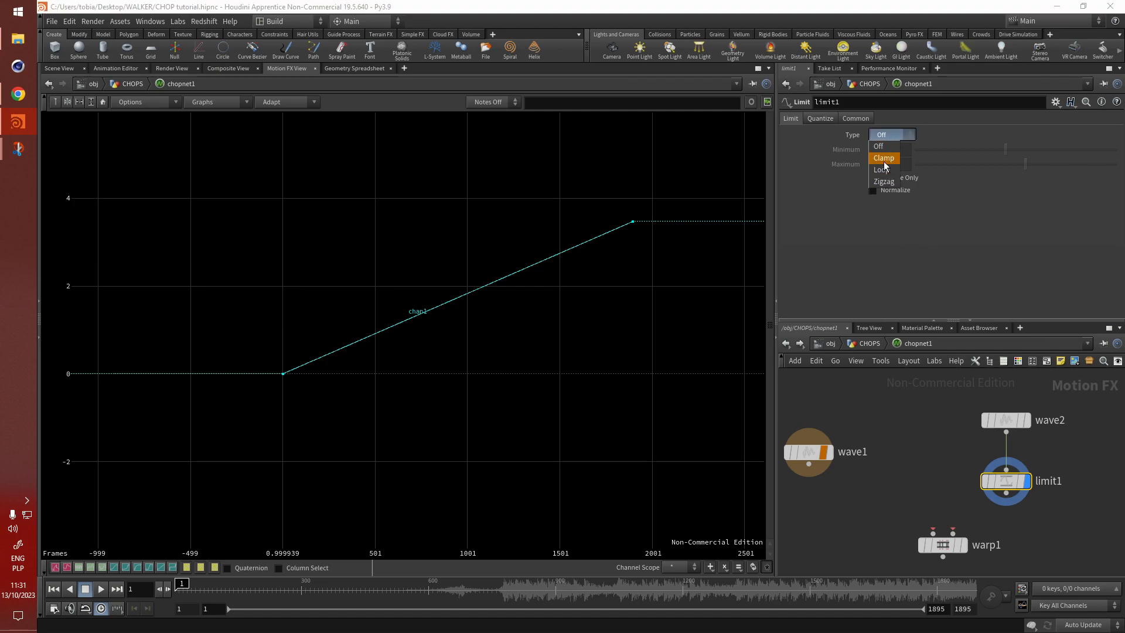
pyautogui.click(887, 162)
pyautogui.click(897, 149)
pyautogui.write('0')
pyautogui.press('Return')
pyautogui.moveTo(426, 308); pyautogui.dragTo(757, 358, button='right')
# Move warp1 slightly lower in the network and show wave1's waveform parameters
pyautogui.moveTo(923, 498); pyautogui.dragTo(941, 431, button='middle')
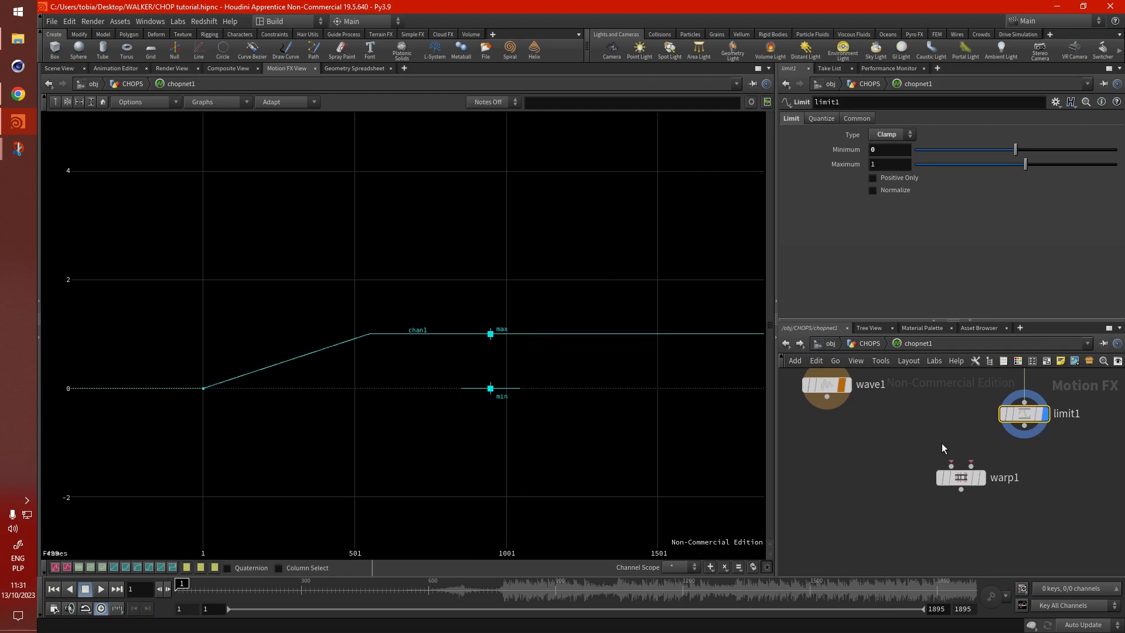
pyautogui.moveTo(958, 482); pyautogui.dragTo(958, 501)
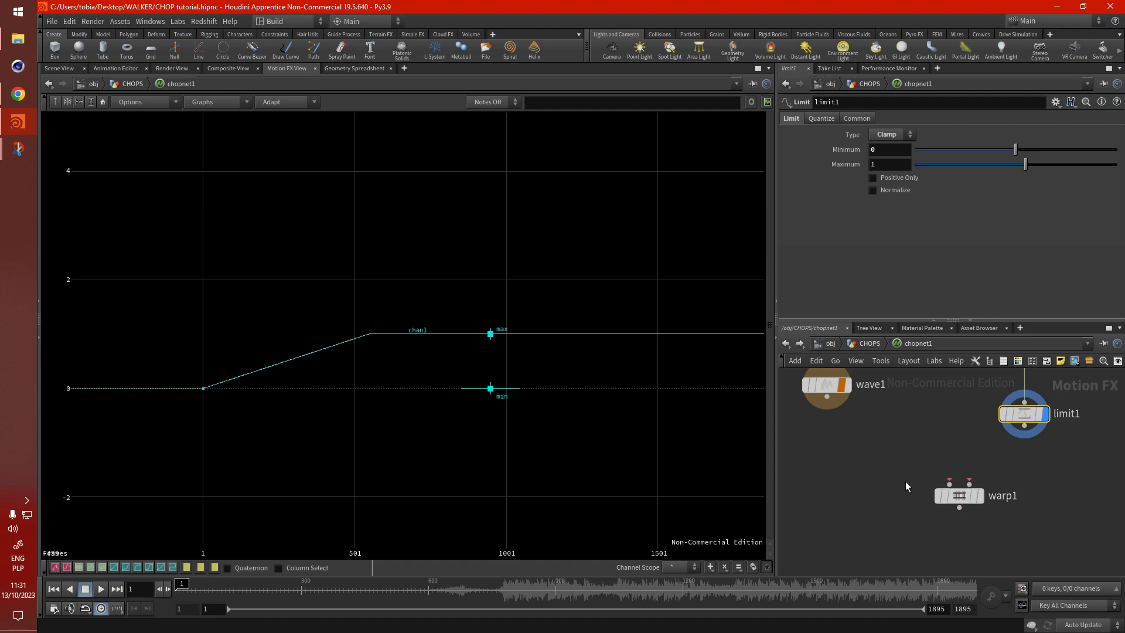
pyautogui.scroll(-2, 961, 540)
pyautogui.scroll(2, 1007, 508)
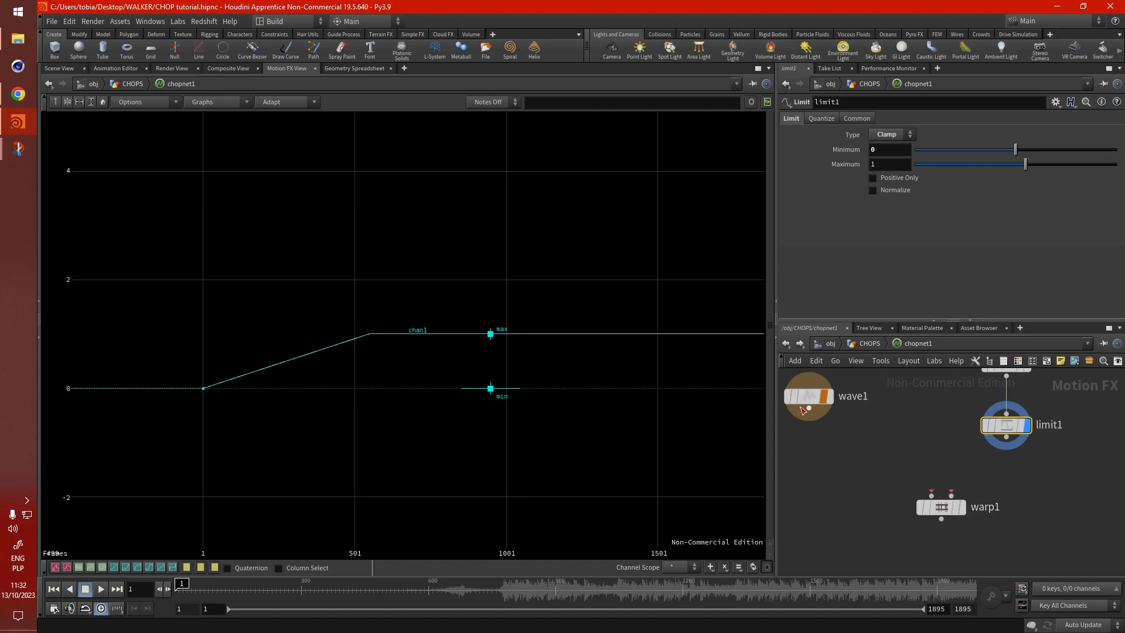
pyautogui.click(807, 396)
pyautogui.moveTo(856, 433); pyautogui.dragTo(886, 438, button='middle')
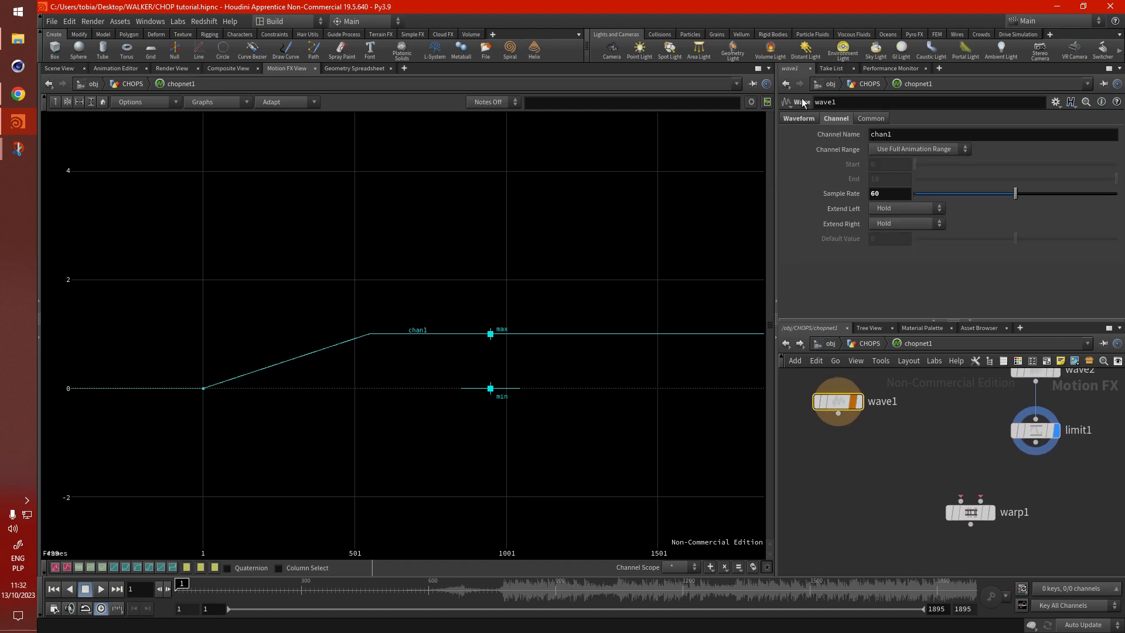
pyautogui.click(805, 119)
pyautogui.scroll(-1, 871, 477)
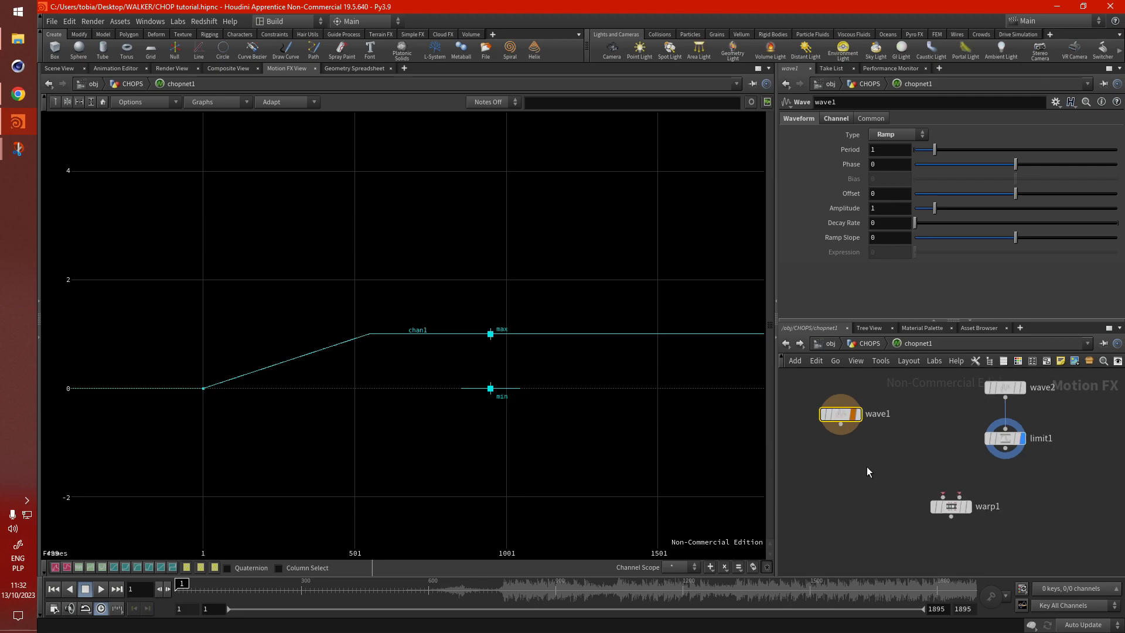
# Connect wave1 to warp1's first input and limit1 to its second, and display only warp1's channel graph
pyautogui.moveTo(840, 425); pyautogui.dragTo(942, 493)
pyautogui.moveTo(1005, 449); pyautogui.dragTo(959, 498)
pyautogui.click(972, 485)
pyautogui.moveTo(331, 406); pyautogui.dragTo(291, 384, button='right')
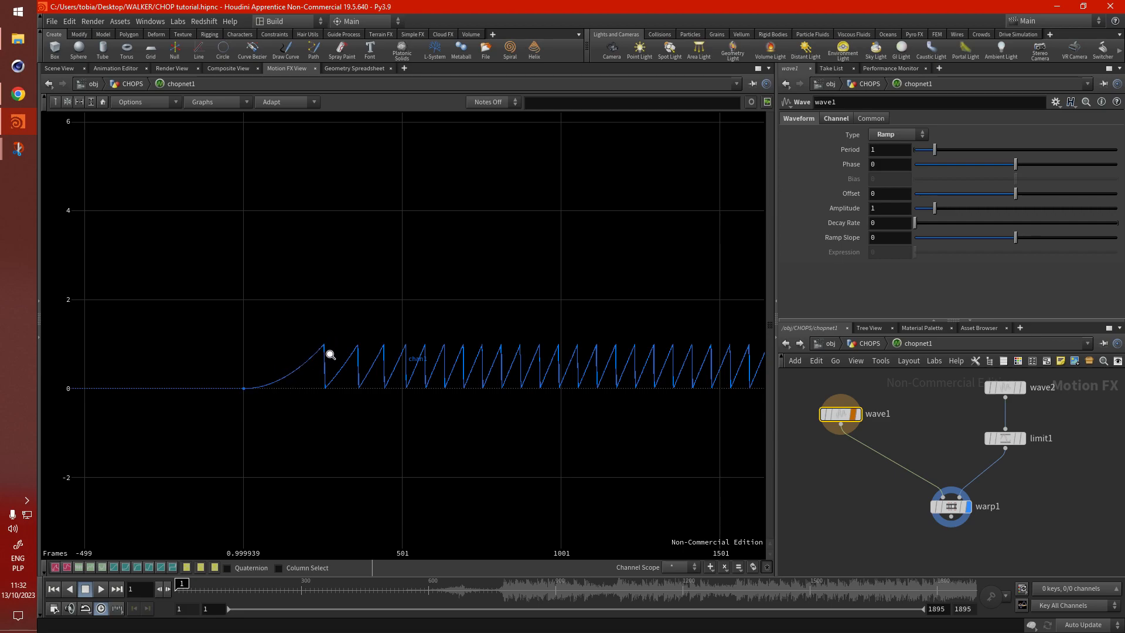
pyautogui.moveTo(620, 377); pyautogui.dragTo(412, 394, button='middle')
# Add a Shift node below warp1, fed by warp1's output, and display only its channel graph
pyautogui.moveTo(829, 496); pyautogui.dragTo(823, 439, button='middle')
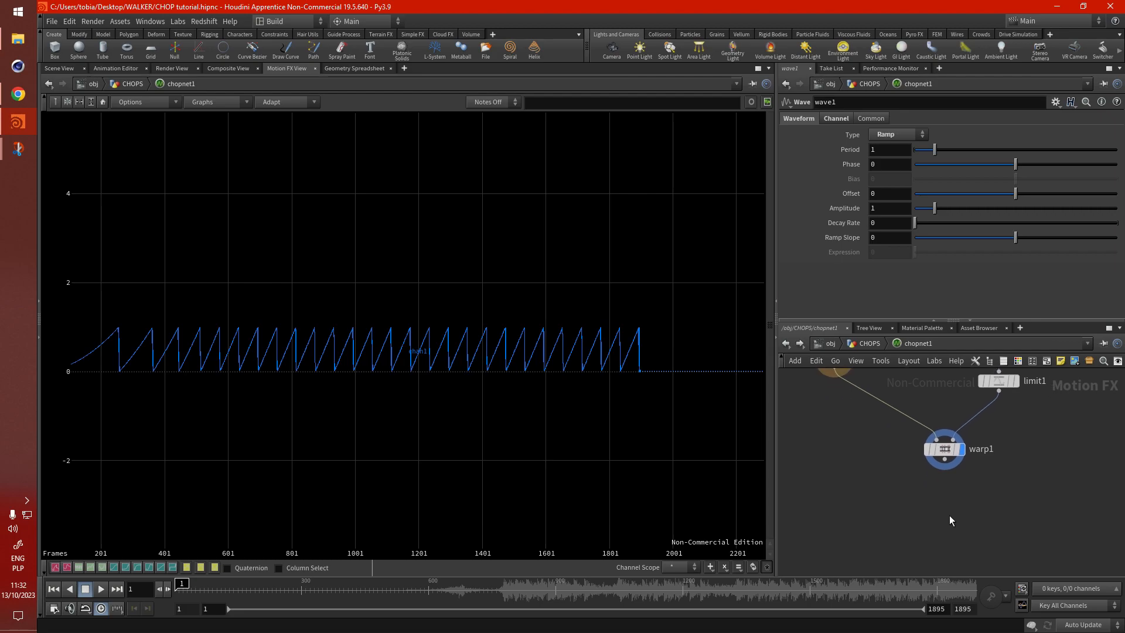
pyautogui.press('Tab')
pyautogui.write('shift')
pyautogui.press('Return')
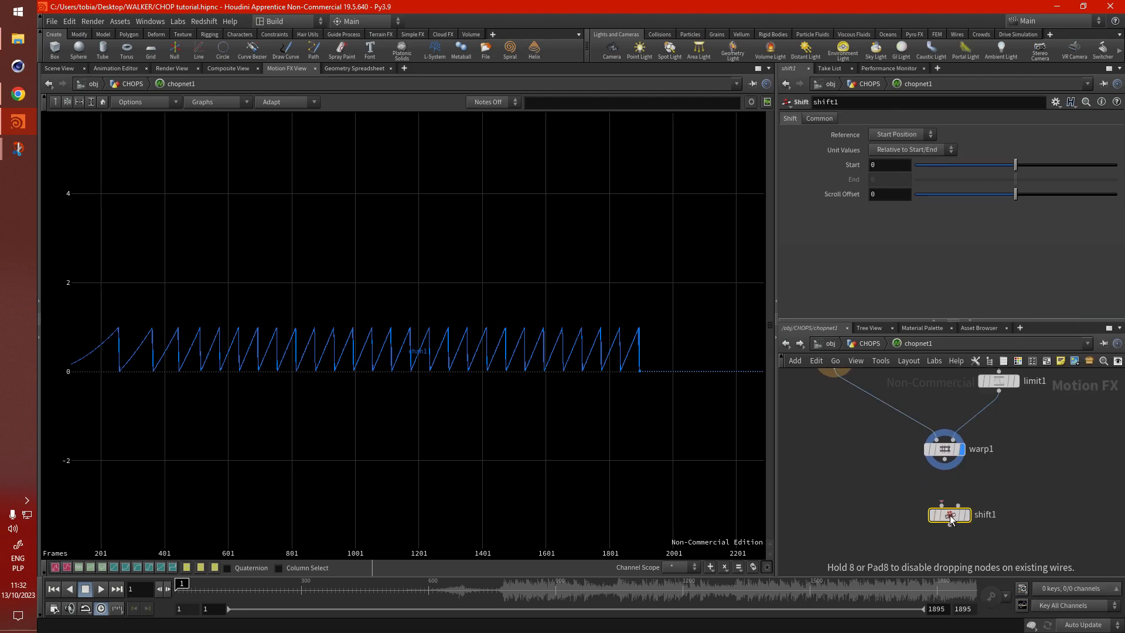
pyautogui.click(945, 520)
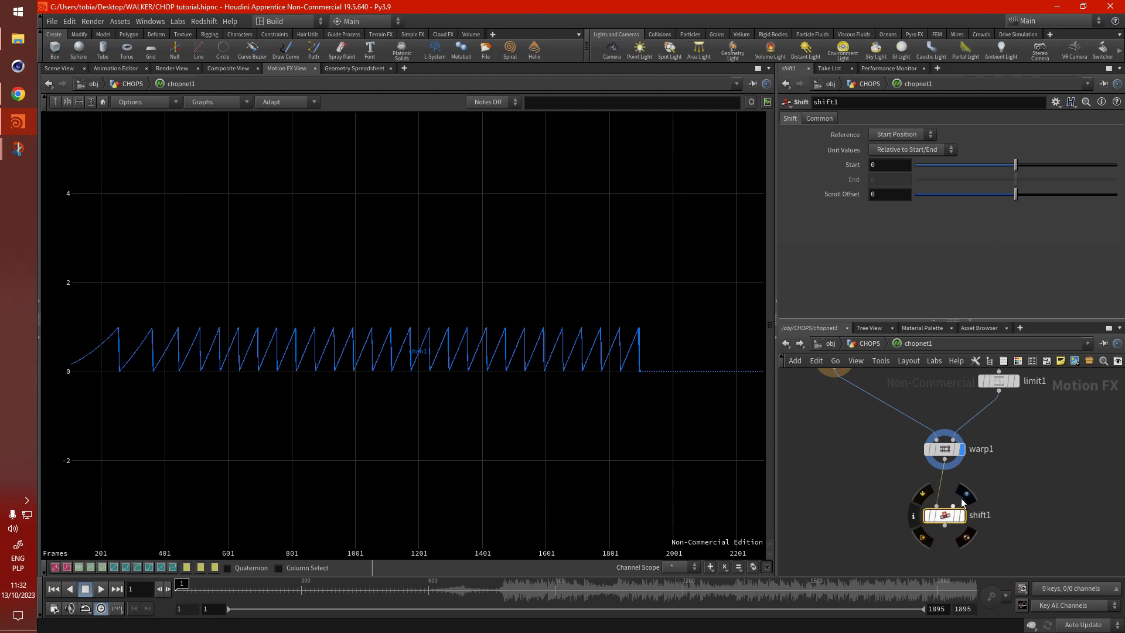
pyautogui.click(967, 496)
# Try a Start value of 9.01 on shift1 to delay the channel, and return it to 0
pyautogui.moveTo(1015, 165)
pyautogui.mouseDown()
pyautogui.moveTo(1106, 175)
pyautogui.moveTo(986, 184)
pyautogui.moveTo(1081, 194)
pyautogui.moveTo(1015, 198)
pyautogui.moveTo(1107, 199)
pyautogui.mouseUp()
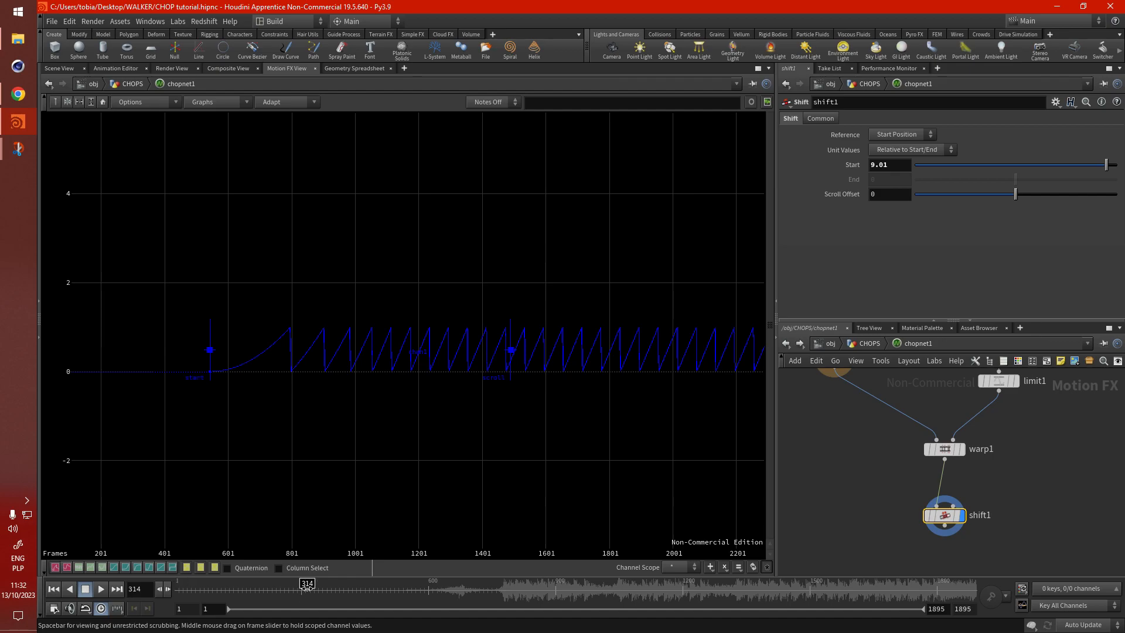
pyautogui.moveTo(1106, 165); pyautogui.dragTo(1015, 173)
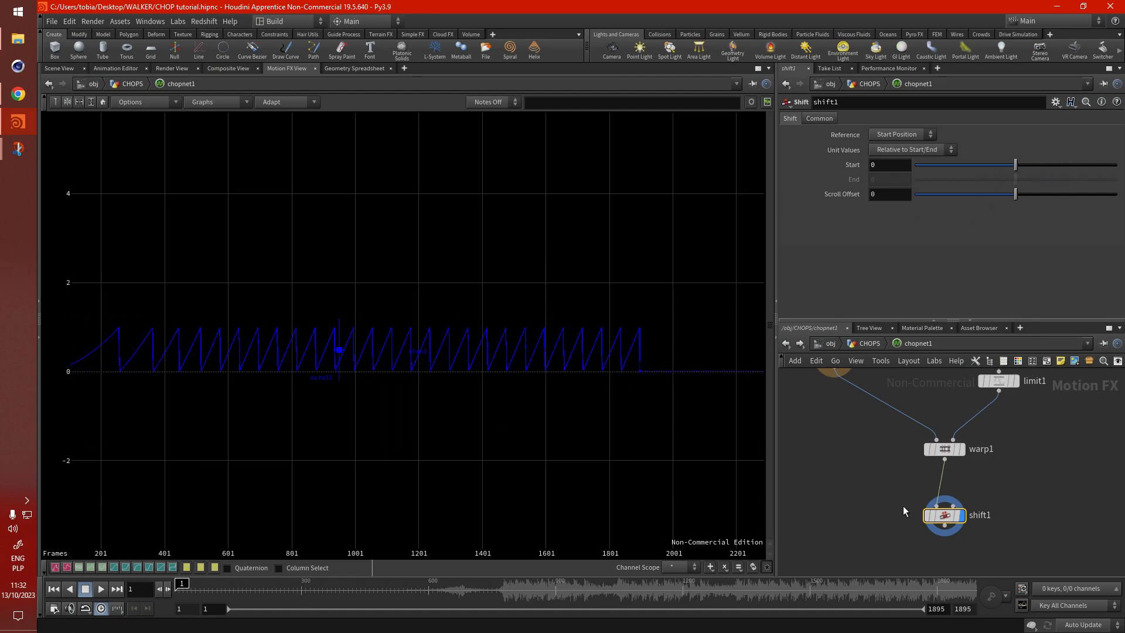
# Move shift1 closer to warp1 and add a Math node below it
pyautogui.moveTo(873, 501); pyautogui.dragTo(872, 468, button='middle')
pyautogui.moveTo(949, 475); pyautogui.dragTo(948, 454)
pyautogui.moveTo(911, 500); pyautogui.dragTo(913, 483, button='middle')
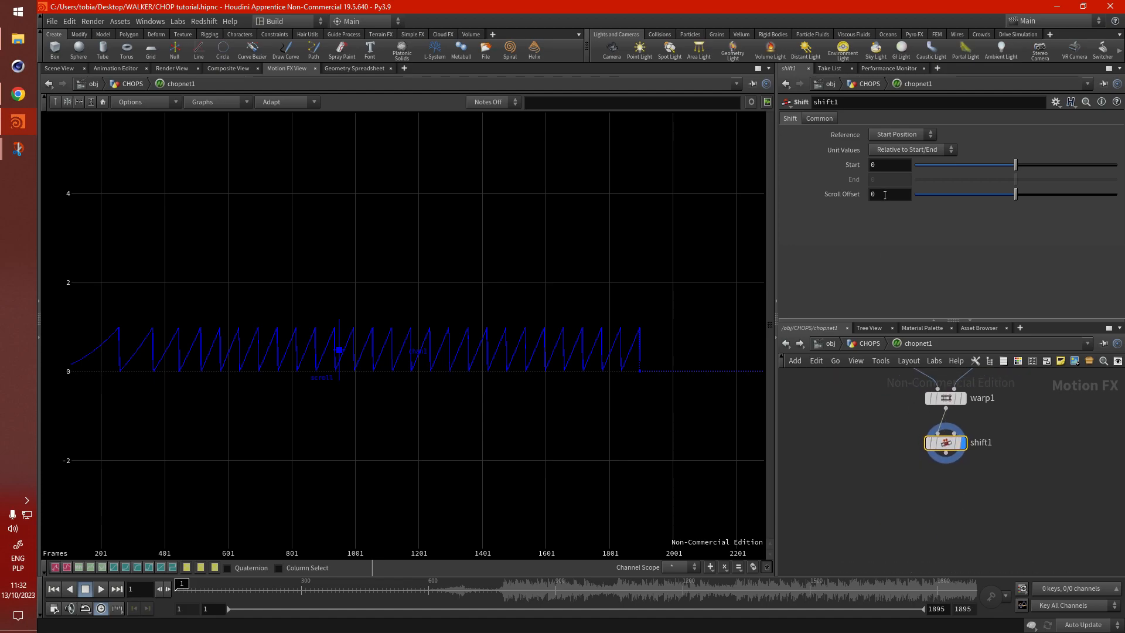
pyautogui.press('Tab')
pyautogui.moveTo(939, 510)
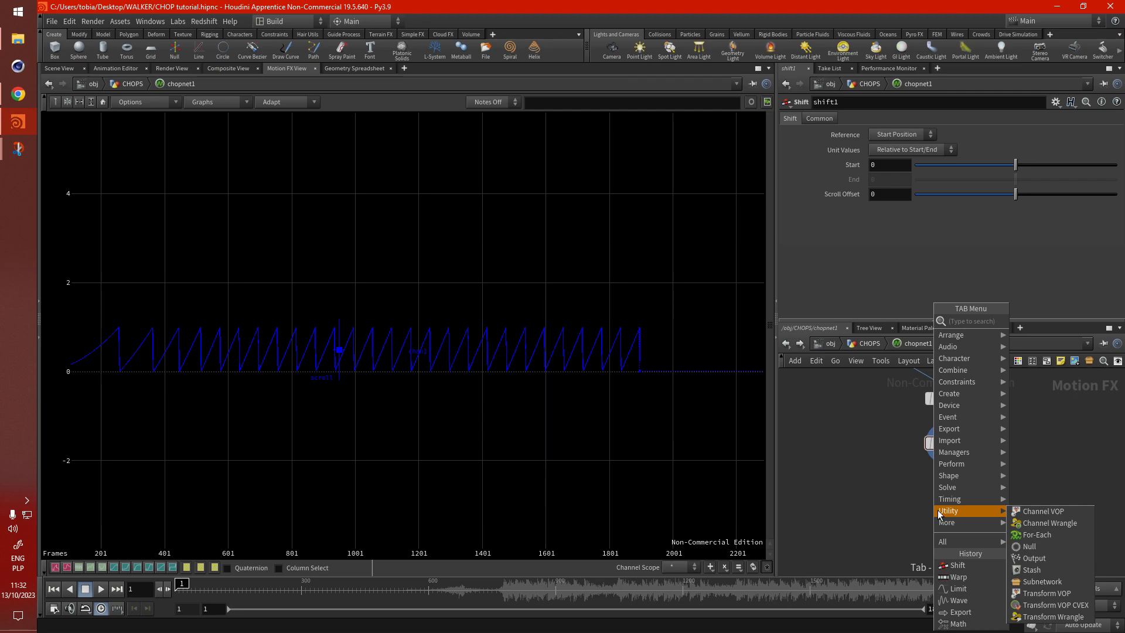
pyautogui.write('math')
pyautogui.press('Return')
pyautogui.click(938, 511)
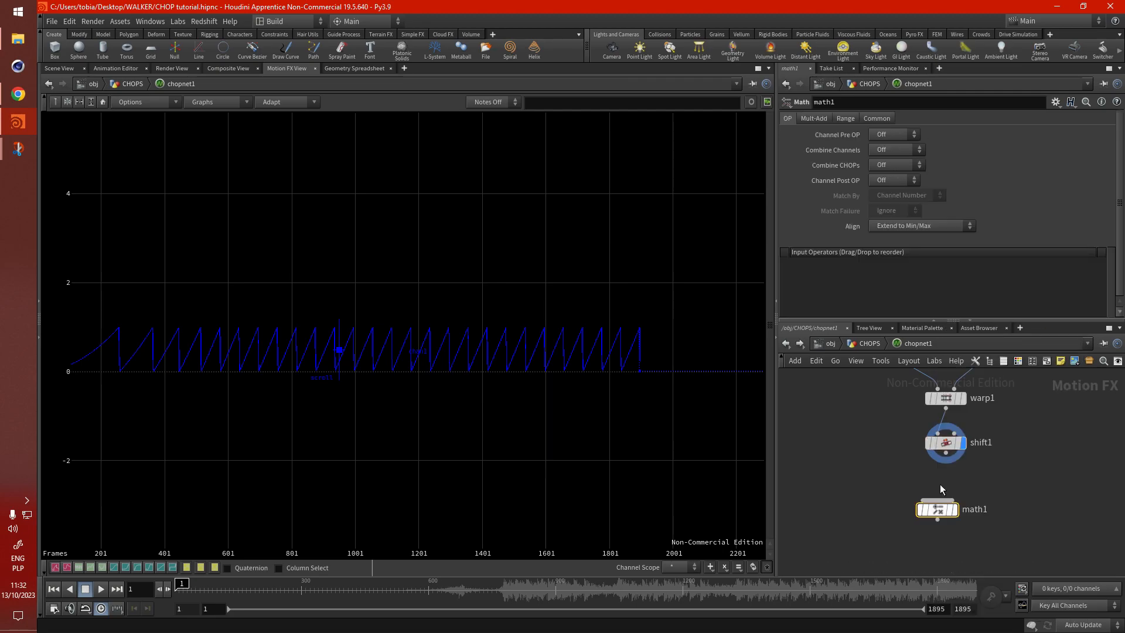
# Set math1's Multiply value to 360
pyautogui.click(817, 119)
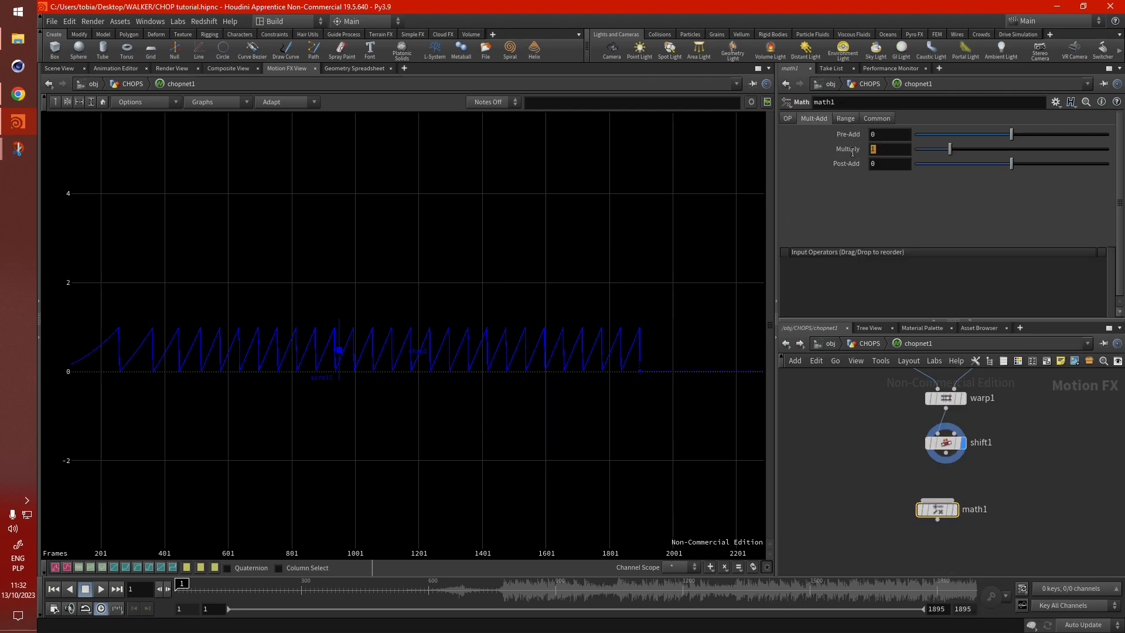
pyautogui.moveTo(865, 150); pyautogui.dragTo(845, 154)
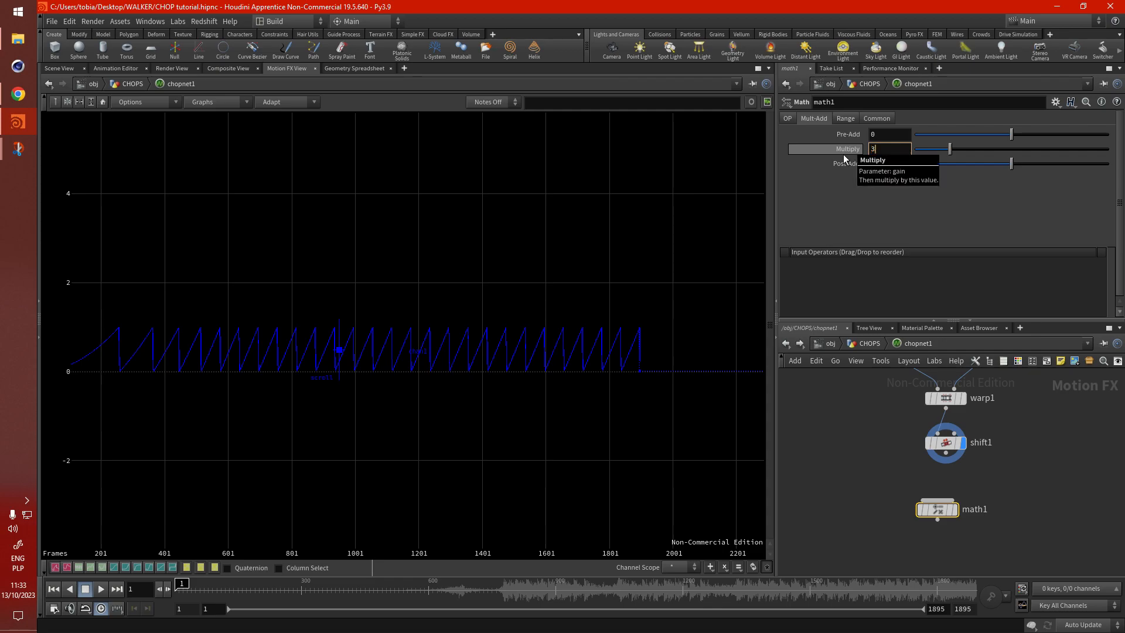
pyautogui.write('360')
pyautogui.press('Return')
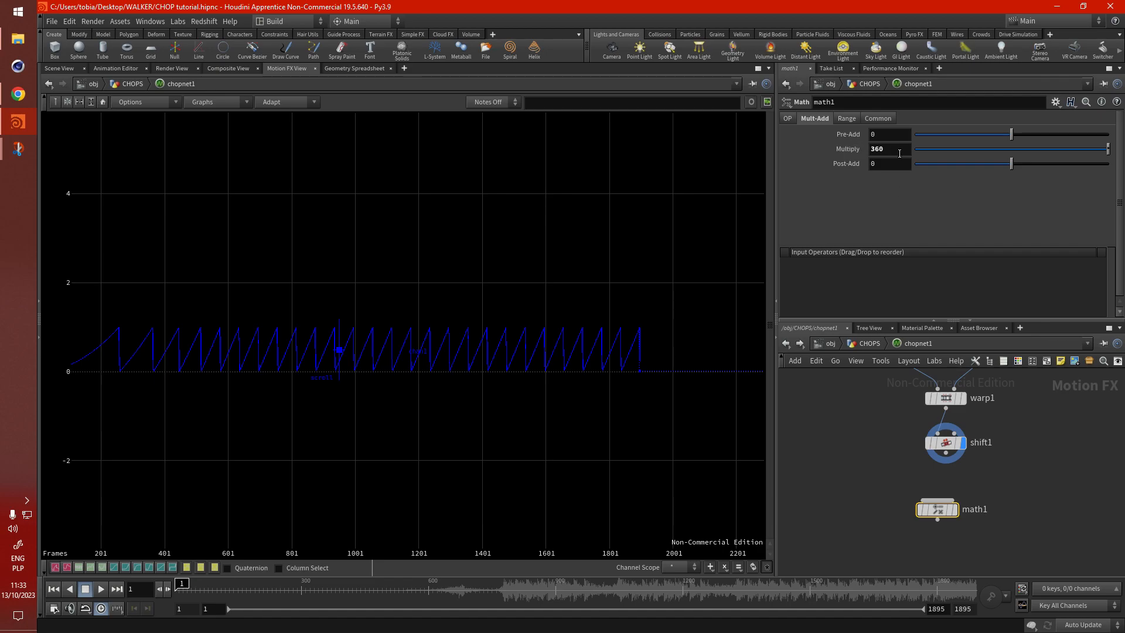
# Set math1's Multiply value to 359.9 and wire shift1's output into math1
pyautogui.press('BackSpace')
pyautogui.write('59.9')
pyautogui.press('Return')
pyautogui.moveTo(946, 453); pyautogui.dragTo(946, 515)
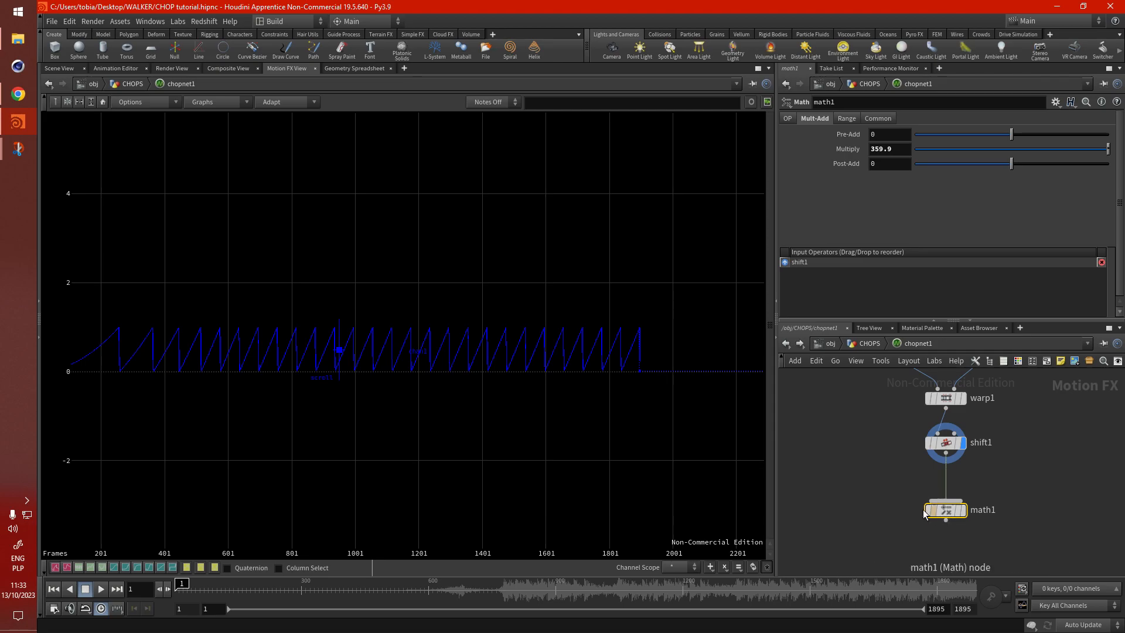
# Display only math1's channel graph and examine the troughs and peaks of its sawtooth curve
pyautogui.moveTo(970, 498)
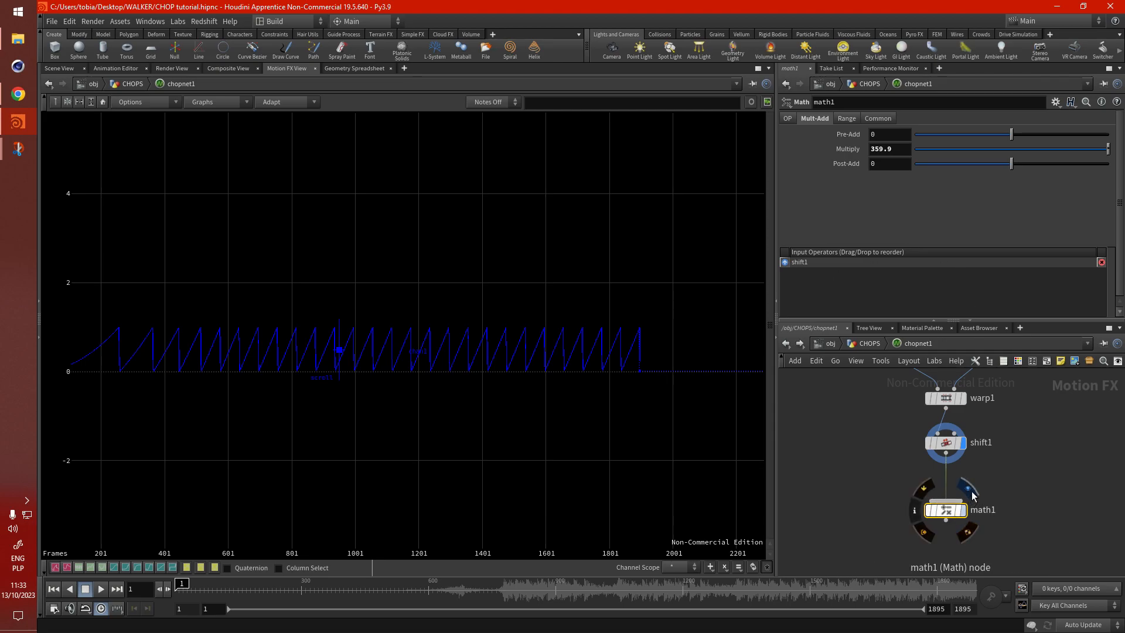
pyautogui.click(970, 493)
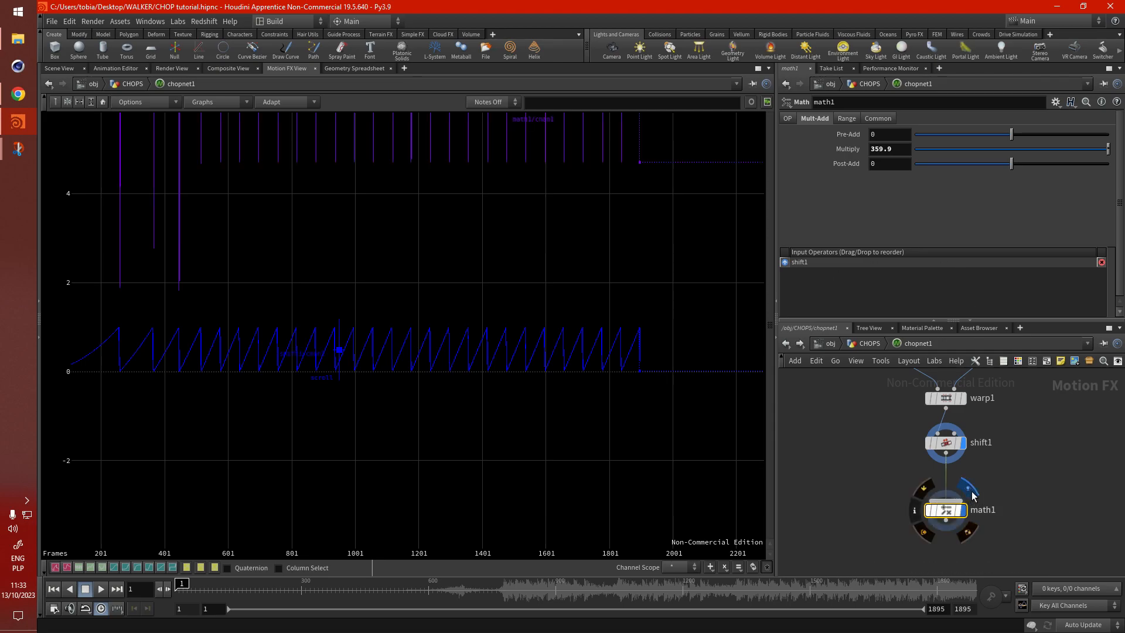
pyautogui.moveTo(390, 191); pyautogui.dragTo(535, 334, button='middle')
pyautogui.moveTo(451, 202); pyautogui.dragTo(463, 415, button='right')
pyautogui.moveTo(434, 225); pyautogui.dragTo(91, 408, button='right')
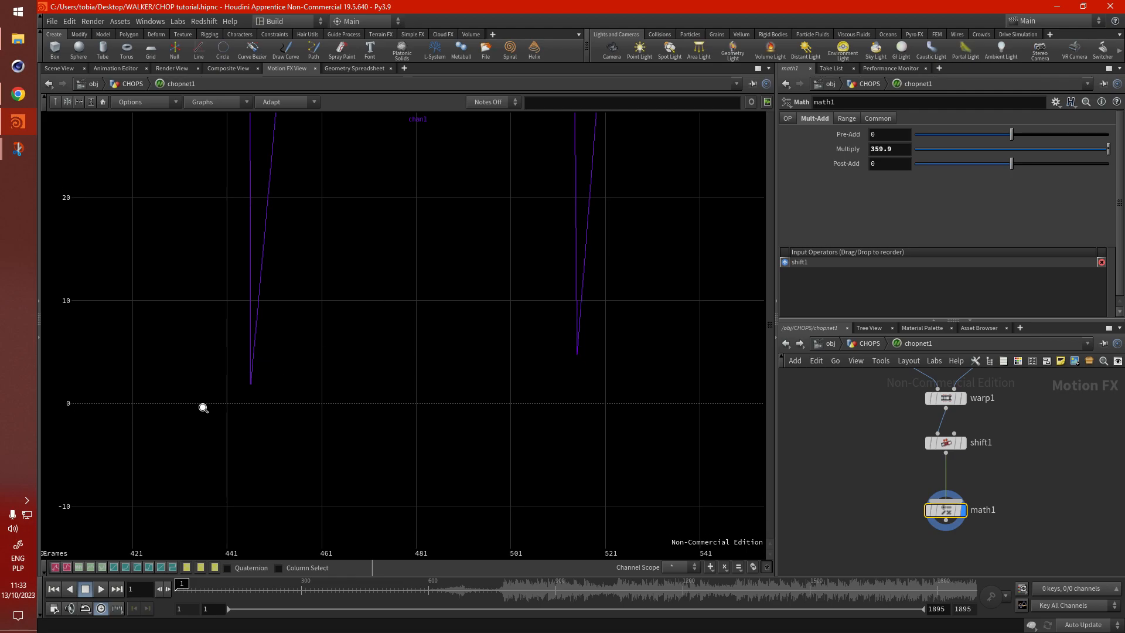
pyautogui.moveTo(566, 346); pyautogui.dragTo(686, 357, button='right')
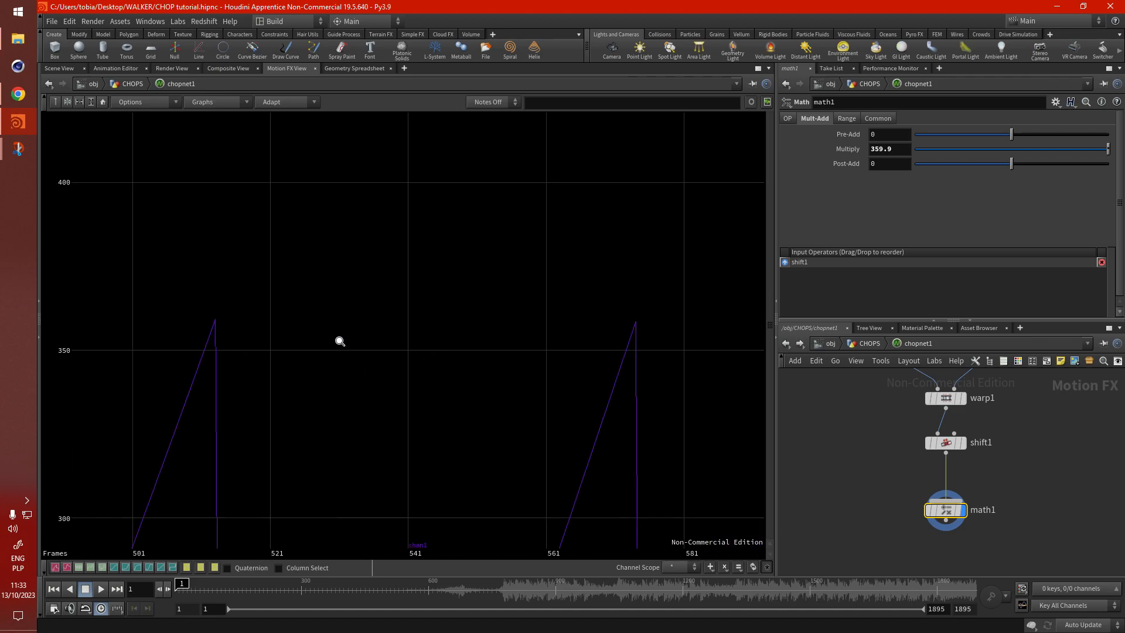
pyautogui.moveTo(592, 336); pyautogui.dragTo(339, 335, button='right')
pyautogui.moveTo(421, 309); pyautogui.dragTo(598, 406, button='right')
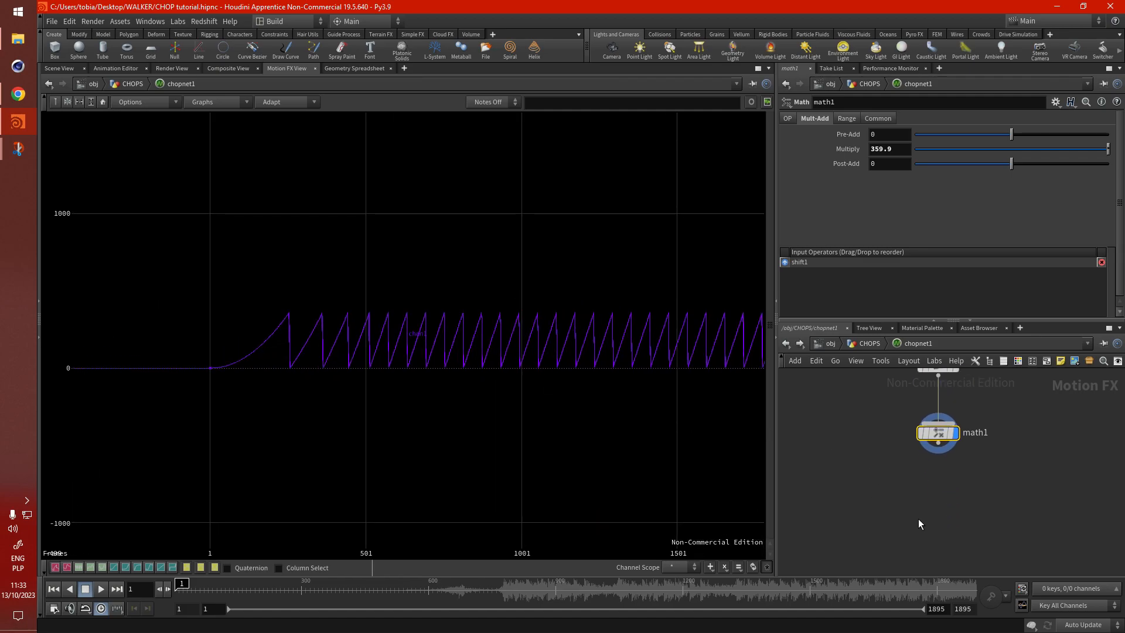
# Add an Export node below math1 and feed it from math1's output
pyautogui.press('Tab')
pyautogui.write('ex')
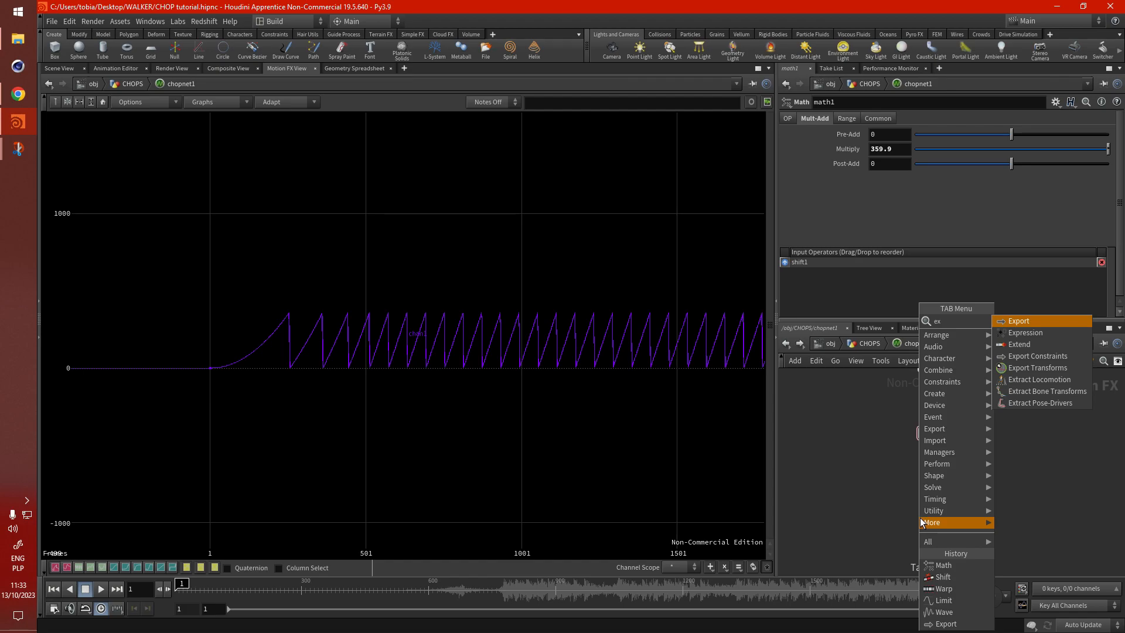
pyautogui.press('Return')
pyautogui.click(921, 518)
pyautogui.moveTo(938, 449); pyautogui.dragTo(936, 507)
pyautogui.click(917, 523)
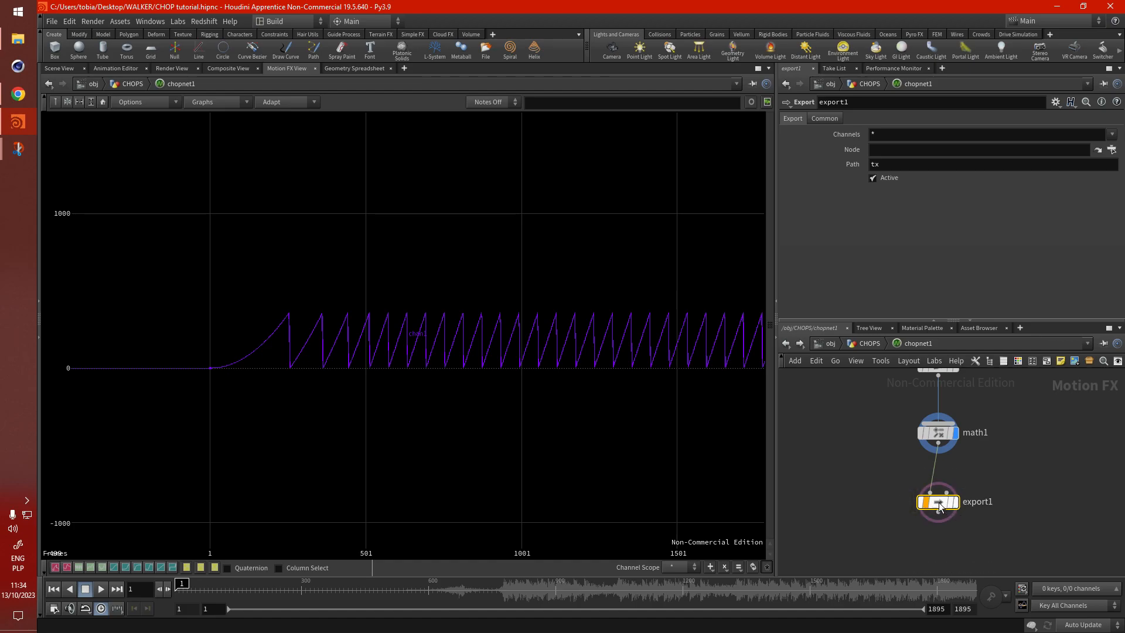
# Set export1's Path to rz and add chan1 to its Channels
pyautogui.doubleClick(885, 164)
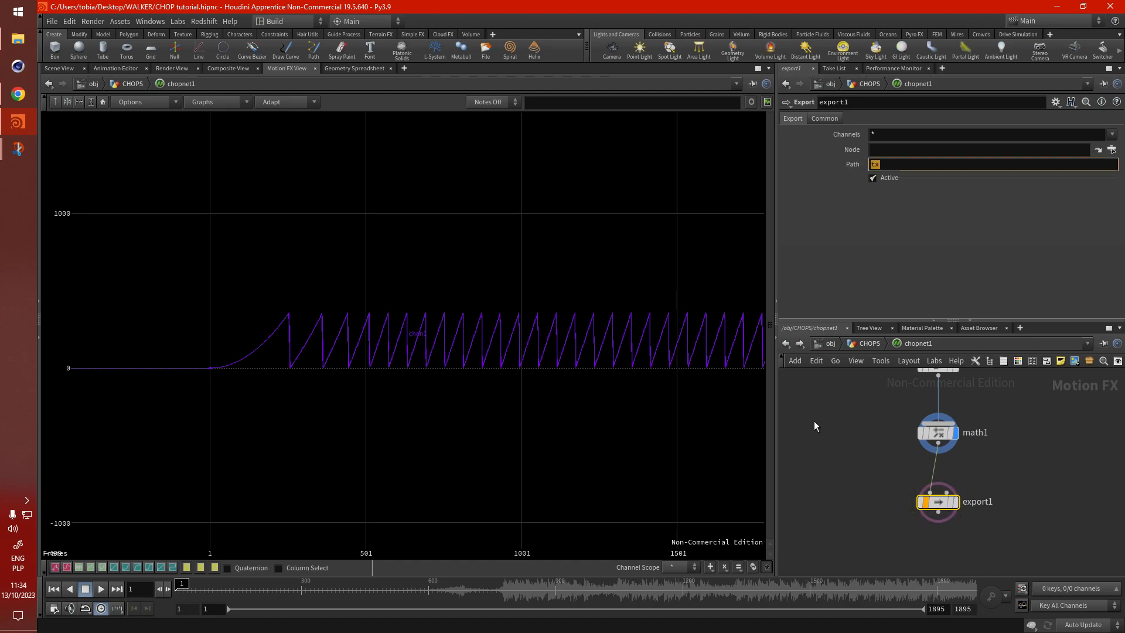
pyautogui.press('Return')
pyautogui.click(1111, 133)
pyautogui.click(1101, 162)
# Set export1's target Node to /obj/CHOPS/transform1
pyautogui.click(996, 154)
pyautogui.write('obj/')
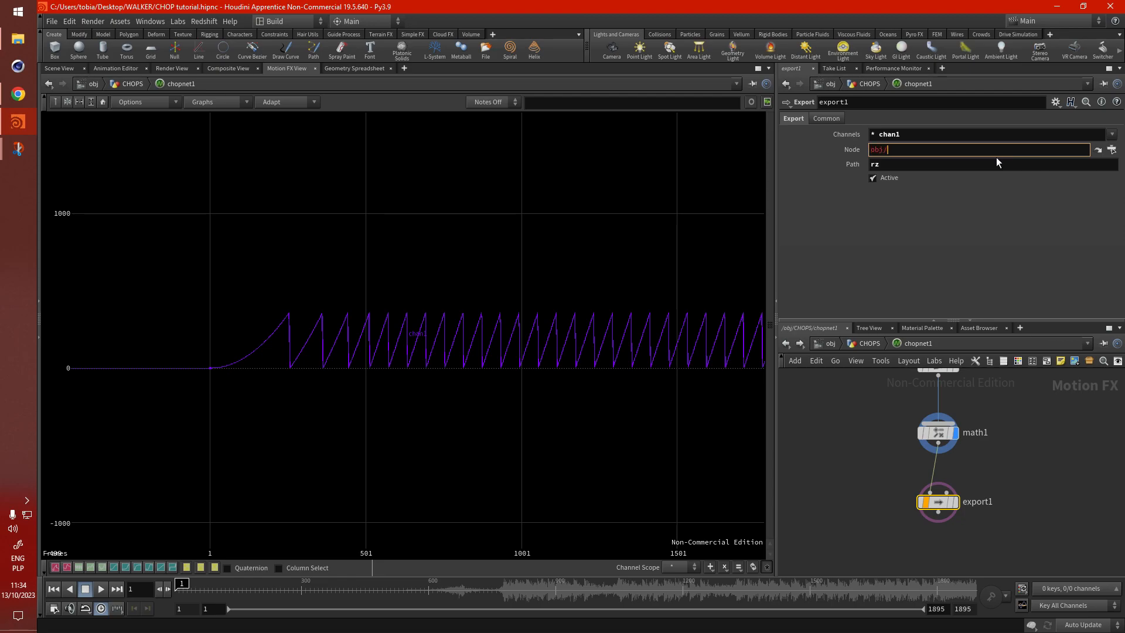
pyautogui.press('BackSpace')
pyautogui.press('BackSpace')
pyautogui.press('BackSpace')
pyautogui.press('BackSpace')
pyautogui.write('/obj/')
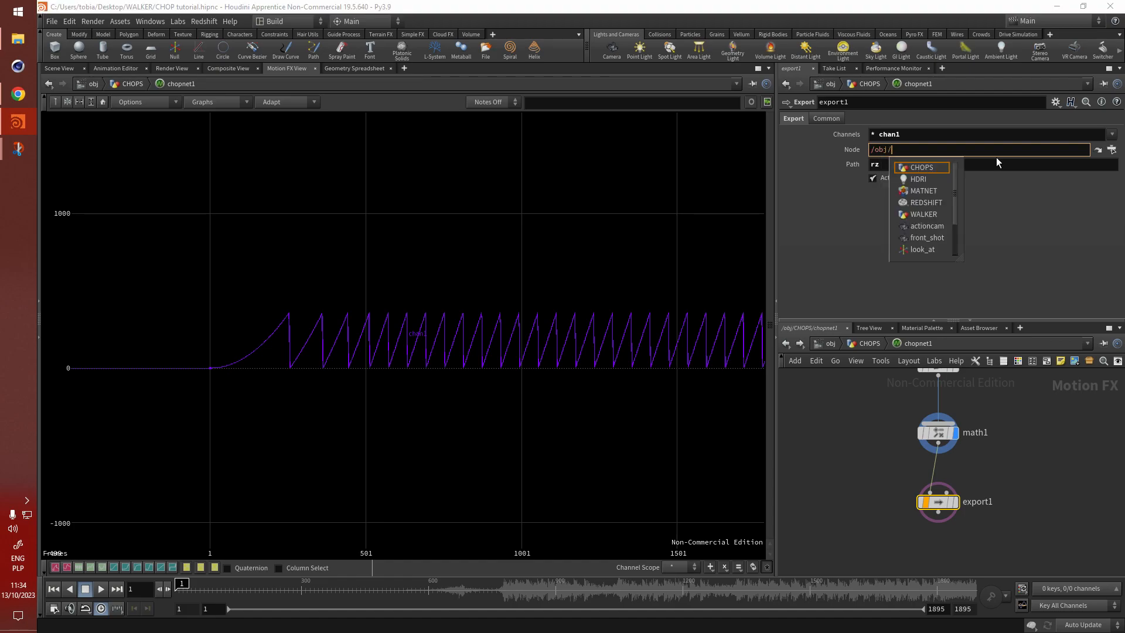
pyautogui.press('Return')
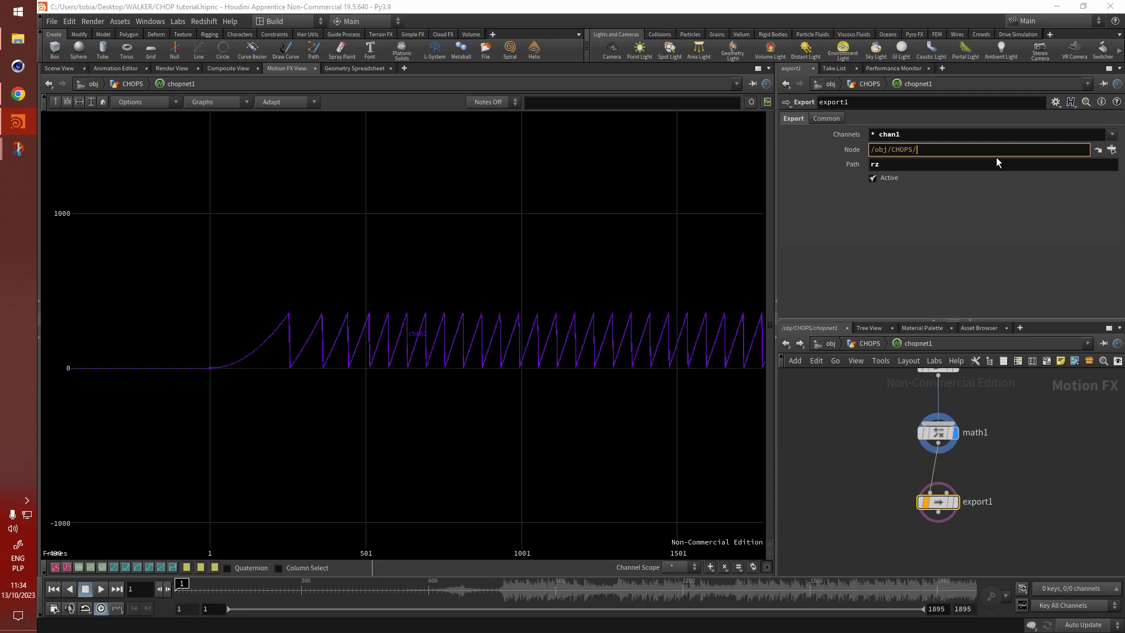
pyautogui.write('transform1/')
pyautogui.press('Down')
pyautogui.press('Return')
pyautogui.press('BackSpace')
pyautogui.press('Return')
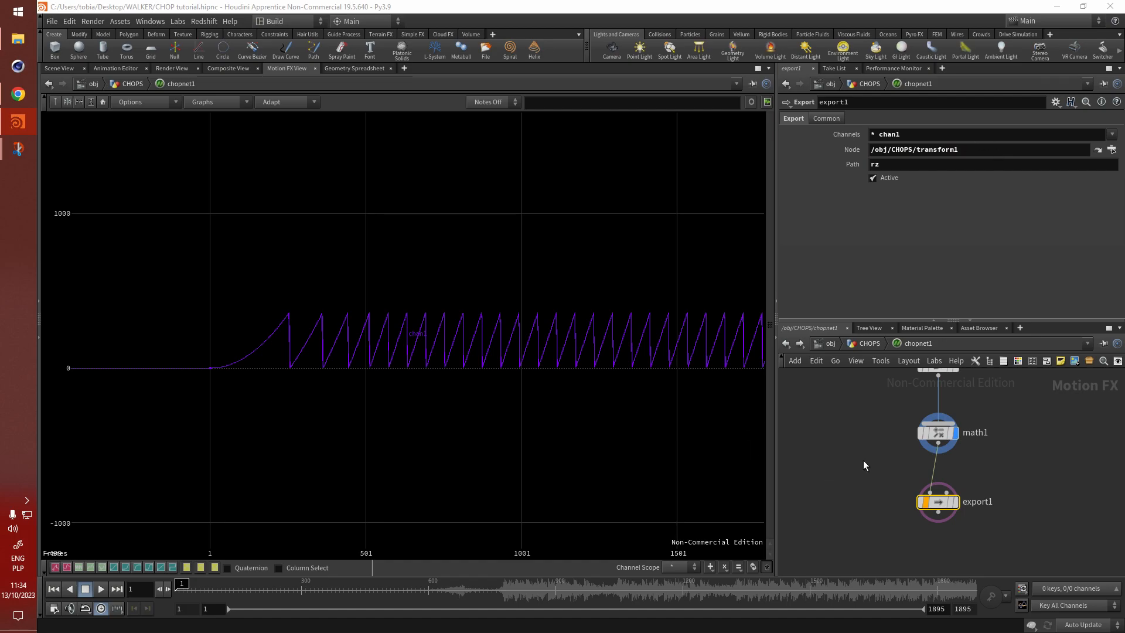
# Go up to the CHOPS geometry network, play the fan's rotation in the scene view, and return the timeline to near the start
pyautogui.click(870, 344)
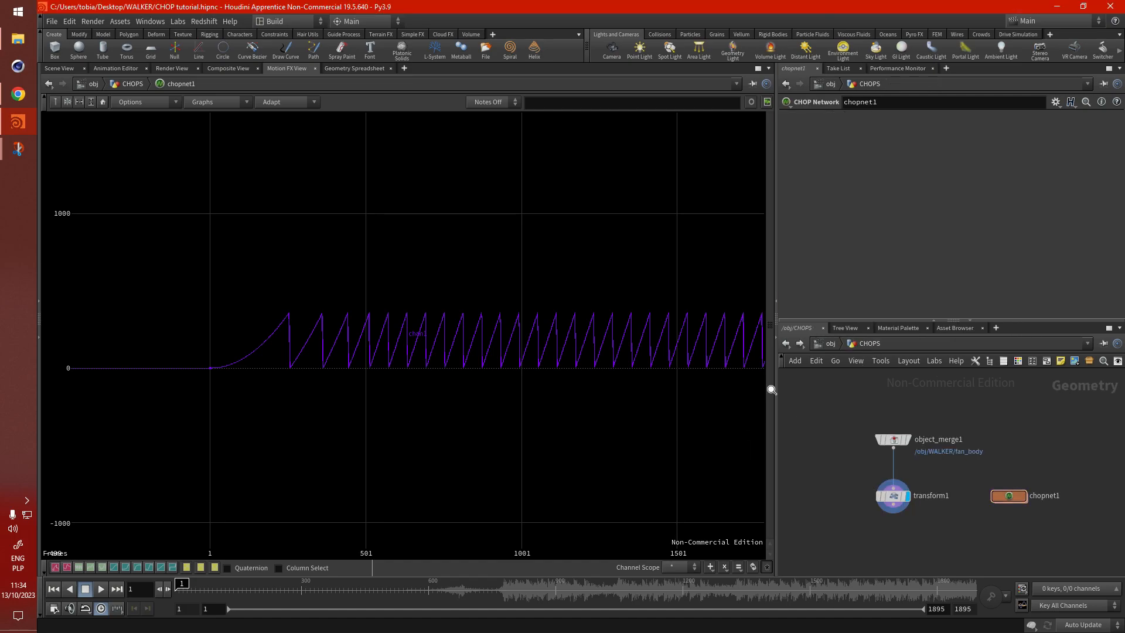
pyautogui.click(56, 70)
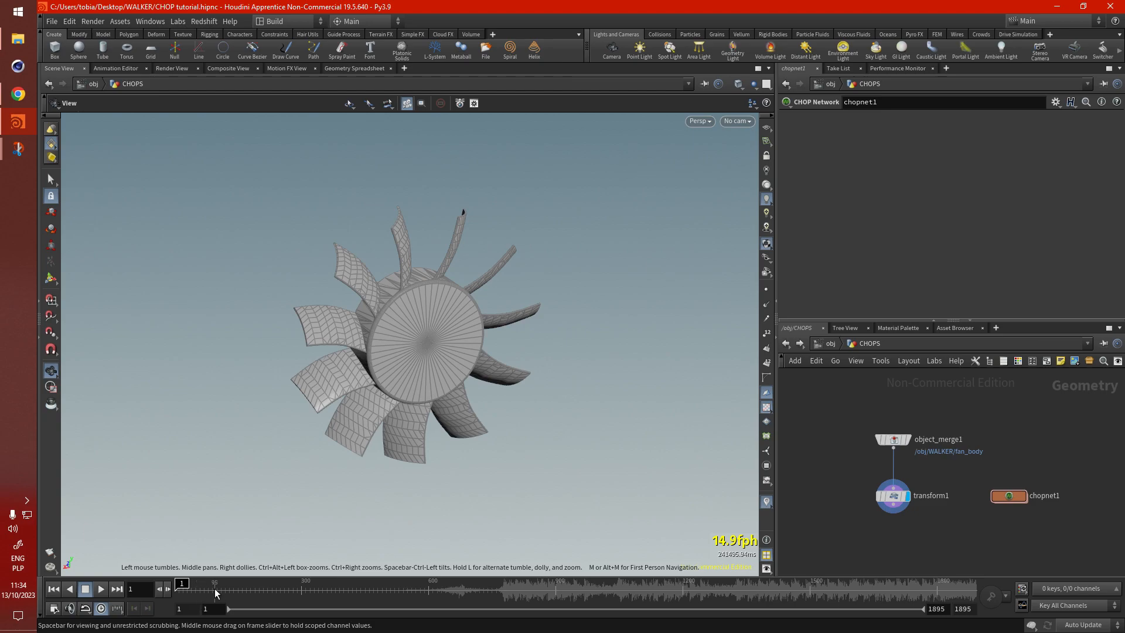
pyautogui.click(102, 589)
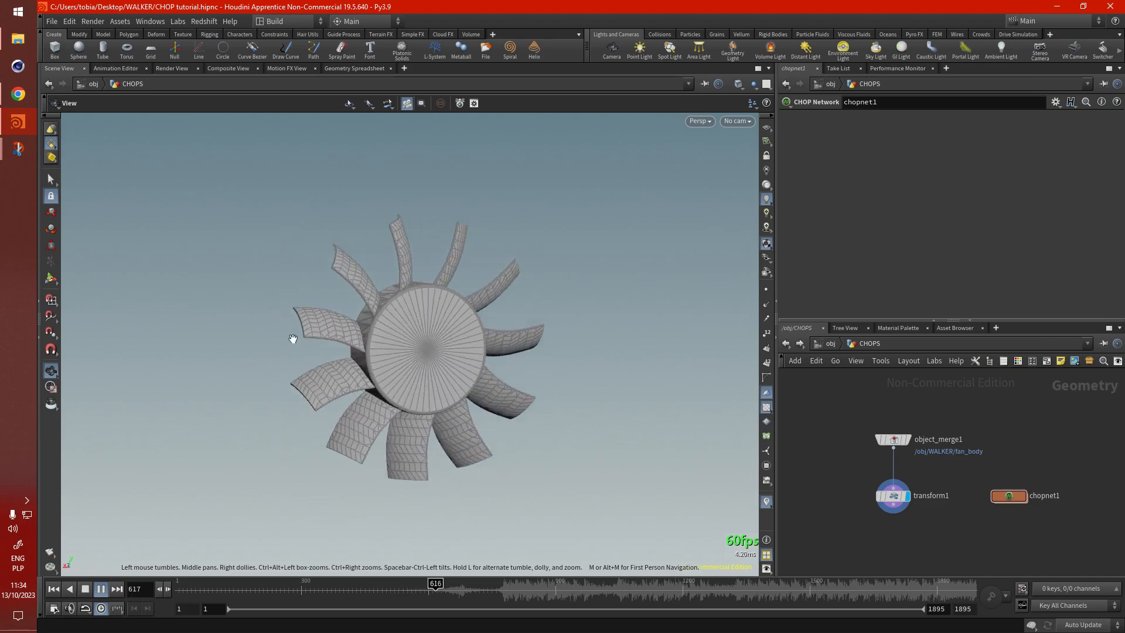
pyautogui.moveTo(459, 589); pyautogui.dragTo(181, 590)
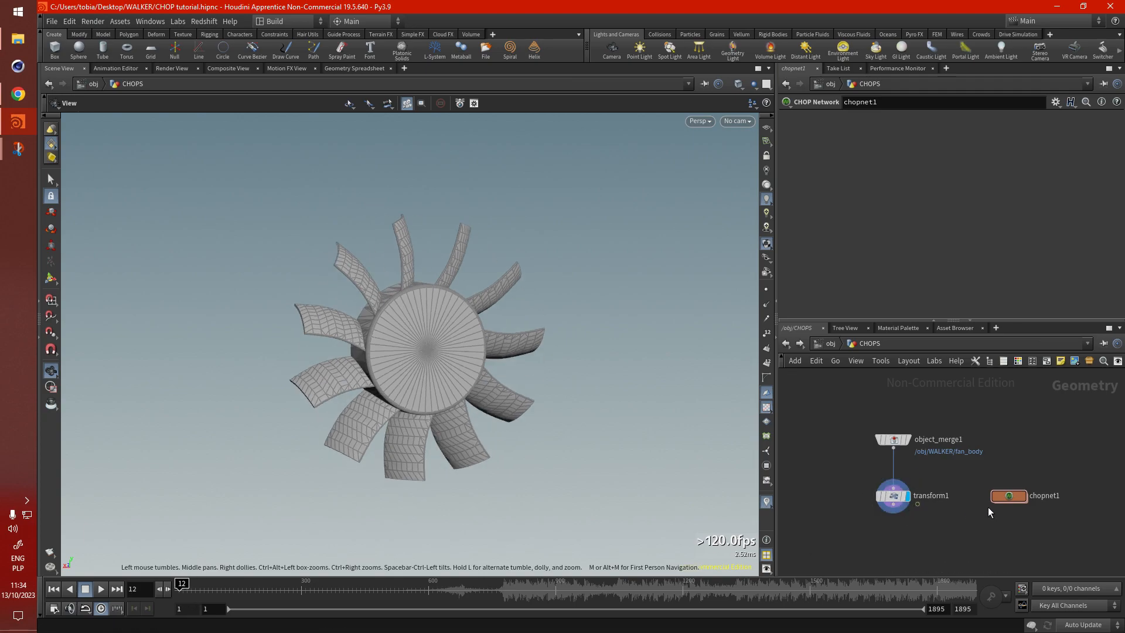
# Enter the chopnet1 network and select the wave1 node to show its parameters
pyautogui.doubleClick(1010, 498)
pyautogui.scroll(5, 902, 456)
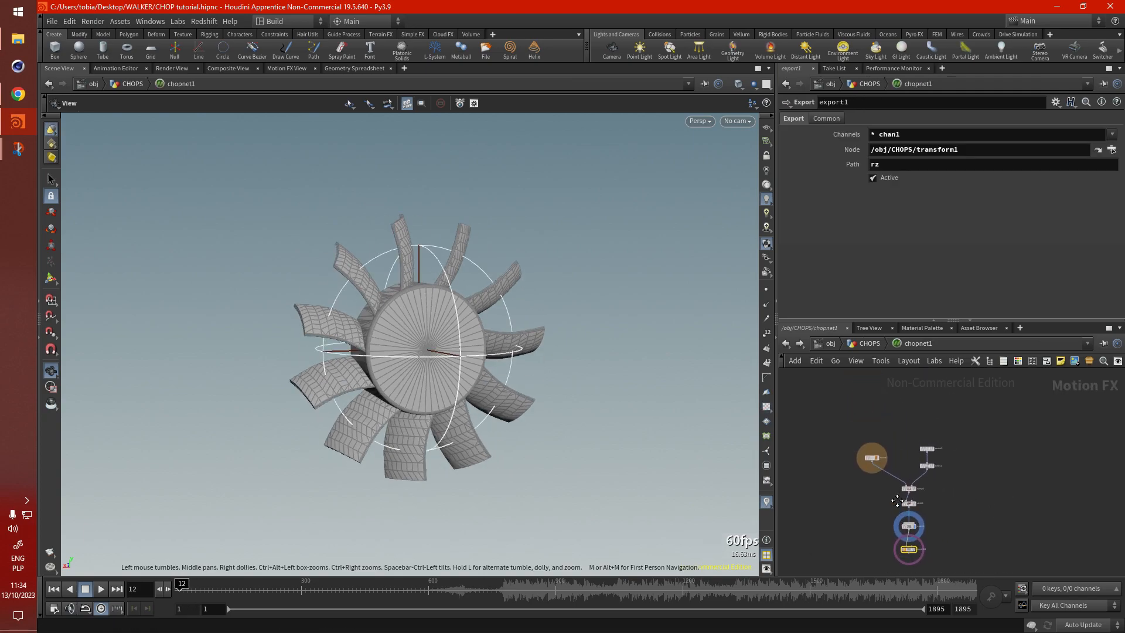
pyautogui.click(982, 459)
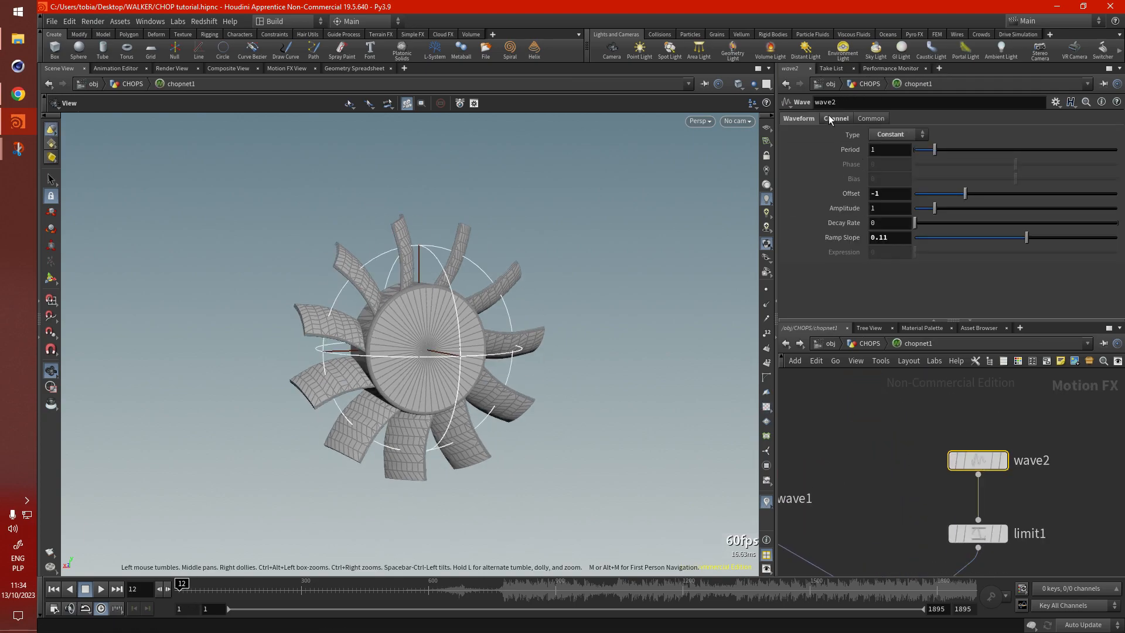
pyautogui.scroll(-3, 1041, 437)
pyautogui.scroll(5, 1028, 450)
pyautogui.scroll(-3, 1060, 429)
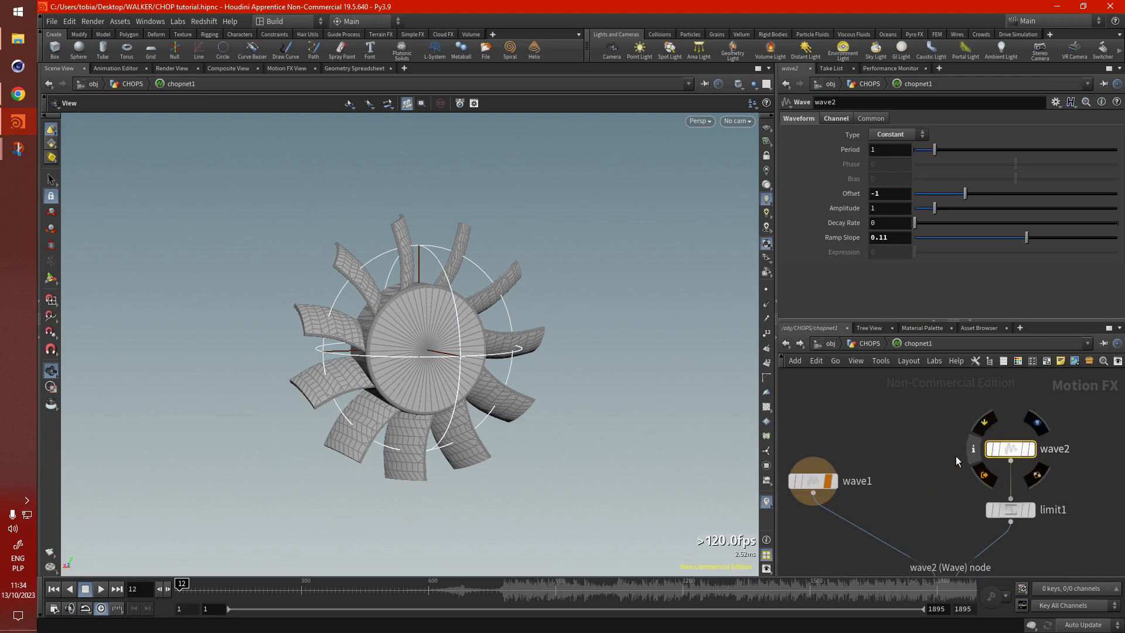
pyautogui.scroll(-2, 921, 457)
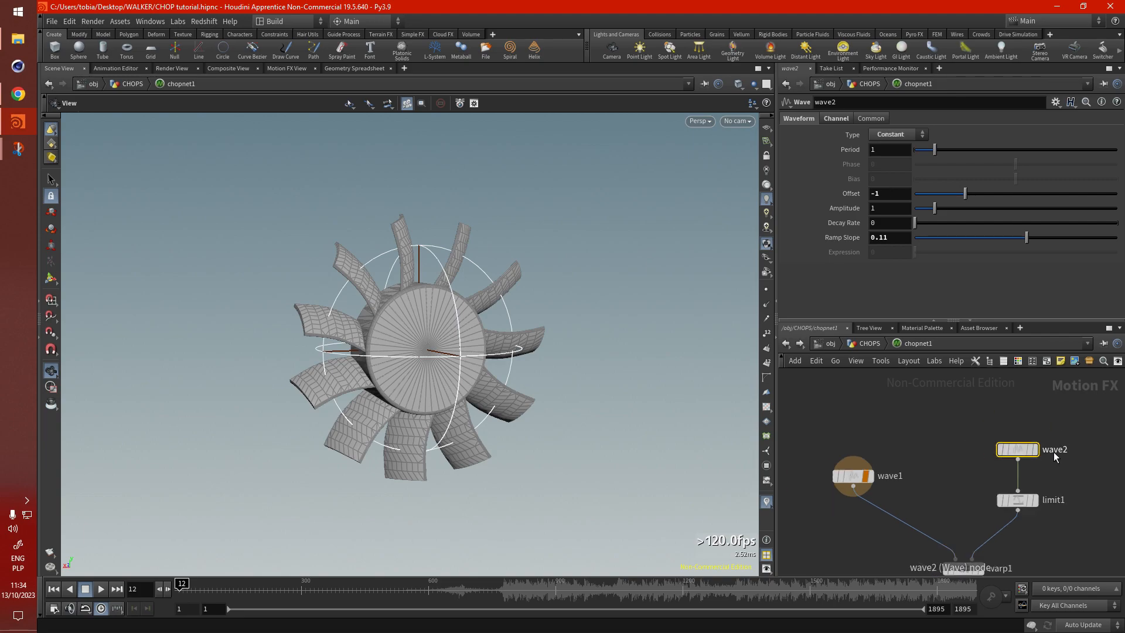
pyautogui.click(850, 452)
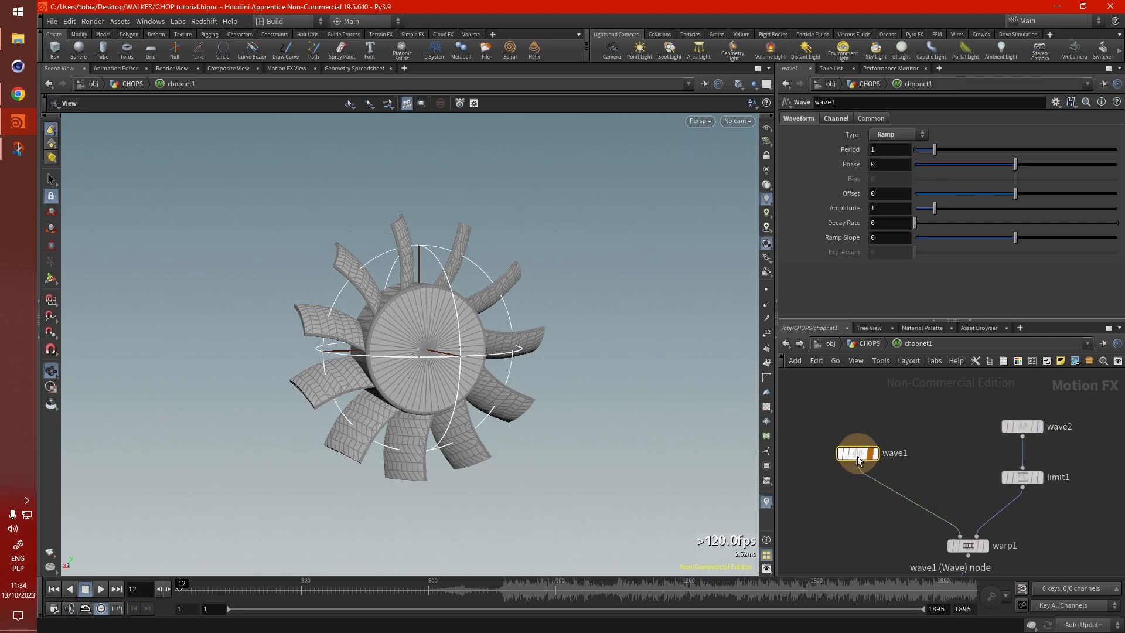
# Examine the sawtooth's drop from peak to trough around frame 871 in the Motion FX channel graph
pyautogui.click(345, 69)
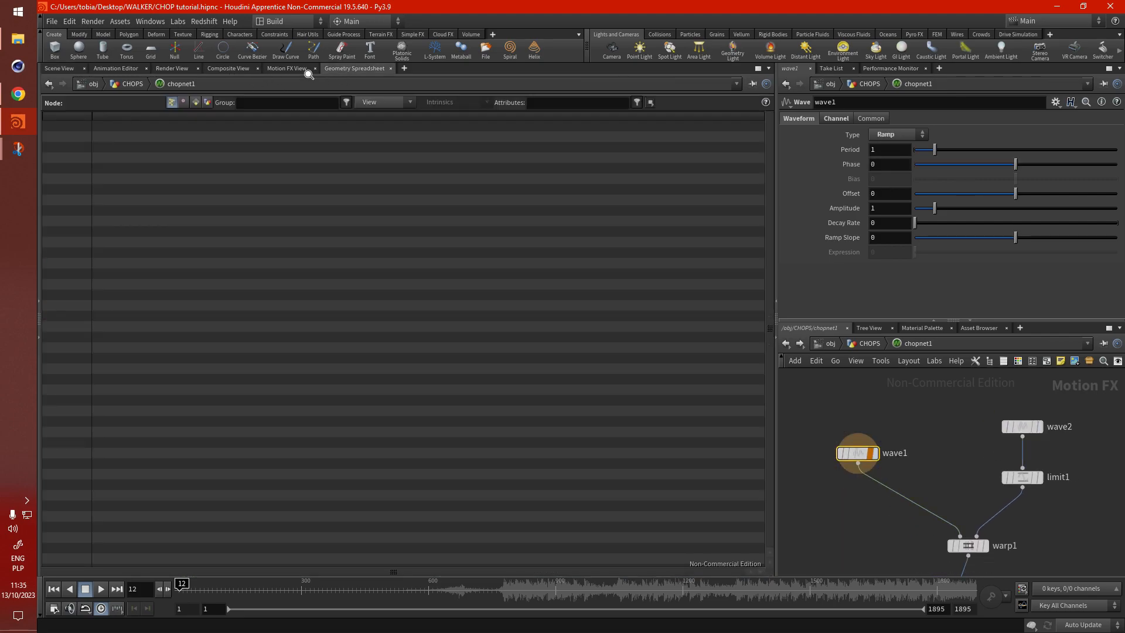
pyautogui.click(287, 69)
pyautogui.scroll(6, 396, 364)
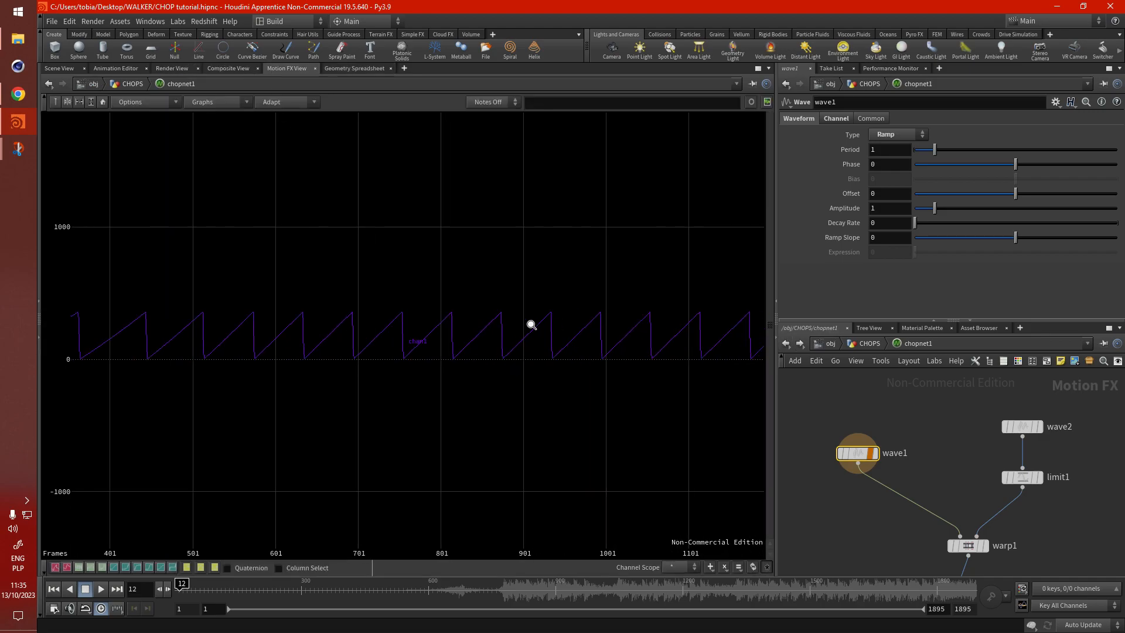
pyautogui.scroll(8, 530, 245)
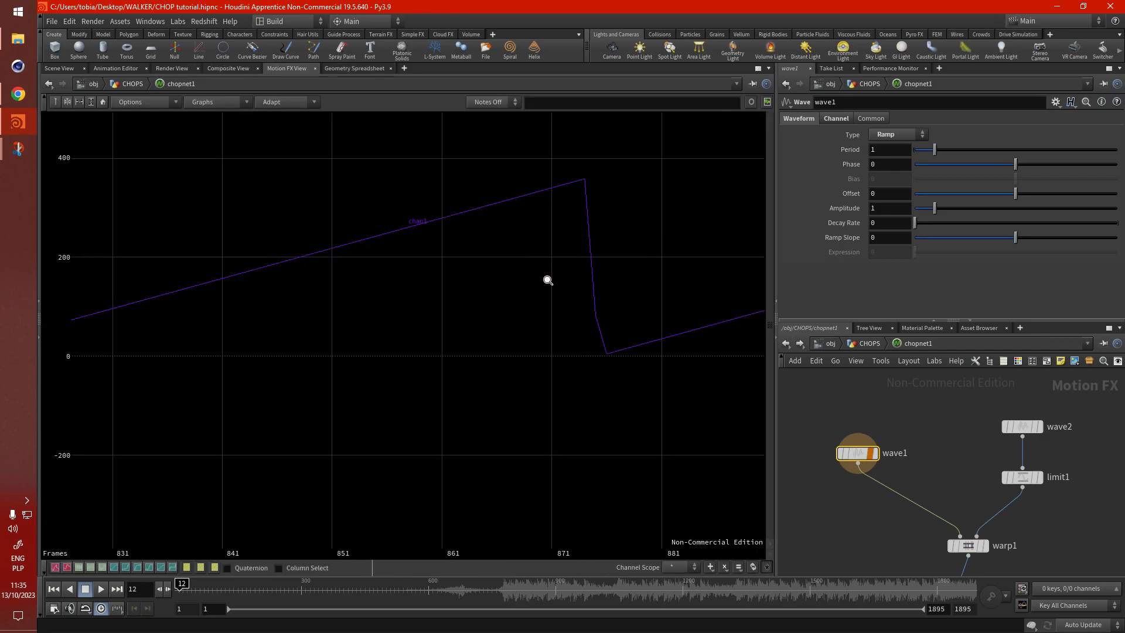
pyautogui.moveTo(683, 336); pyautogui.dragTo(484, 340, button='right')
pyautogui.moveTo(429, 288)
pyautogui.mouseDown(button='right')
pyautogui.moveTo(743, 379)
pyautogui.moveTo(515, 321)
pyautogui.moveTo(421, 281)
pyautogui.mouseUp(button='right')
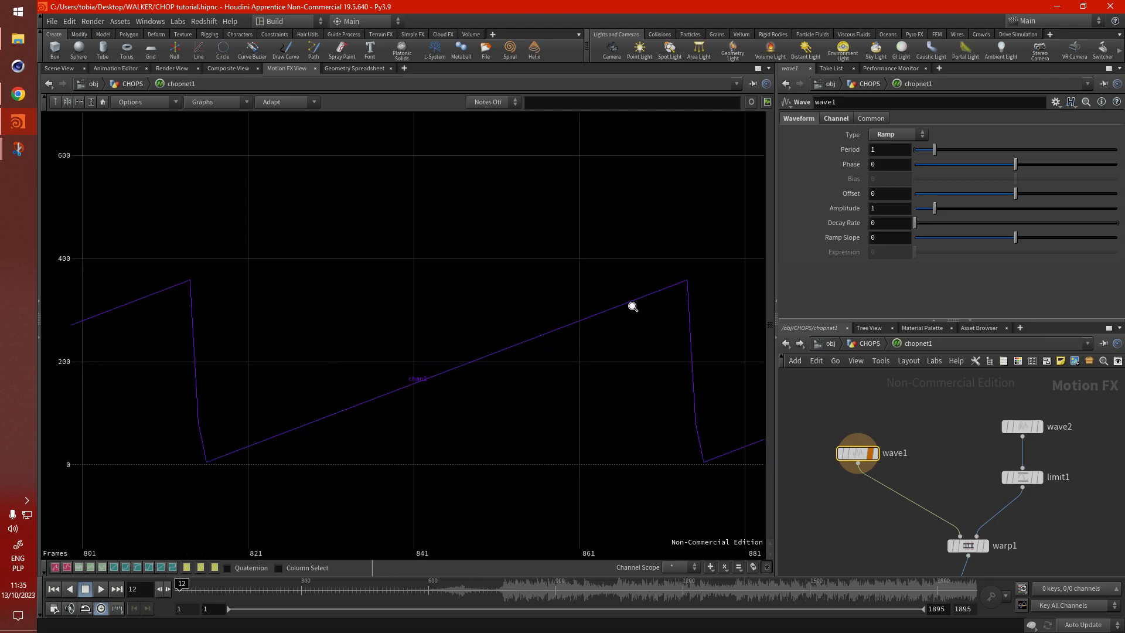
pyautogui.moveTo(688, 297); pyautogui.dragTo(625, 279, button='middle')
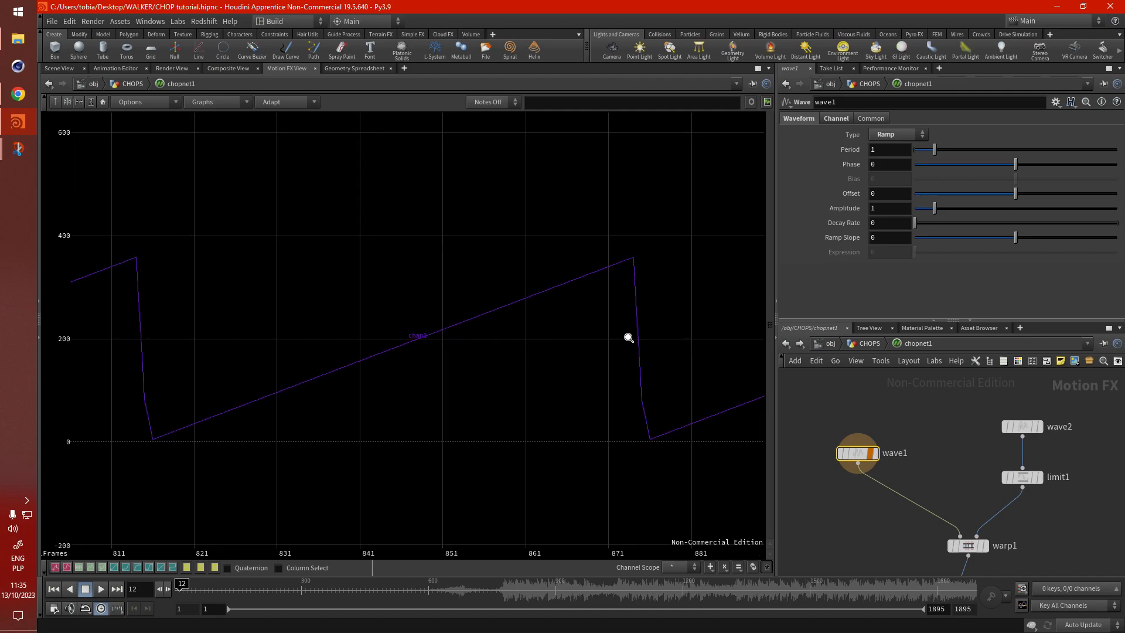
pyautogui.moveTo(623, 446); pyautogui.dragTo(620, 294, button='right')
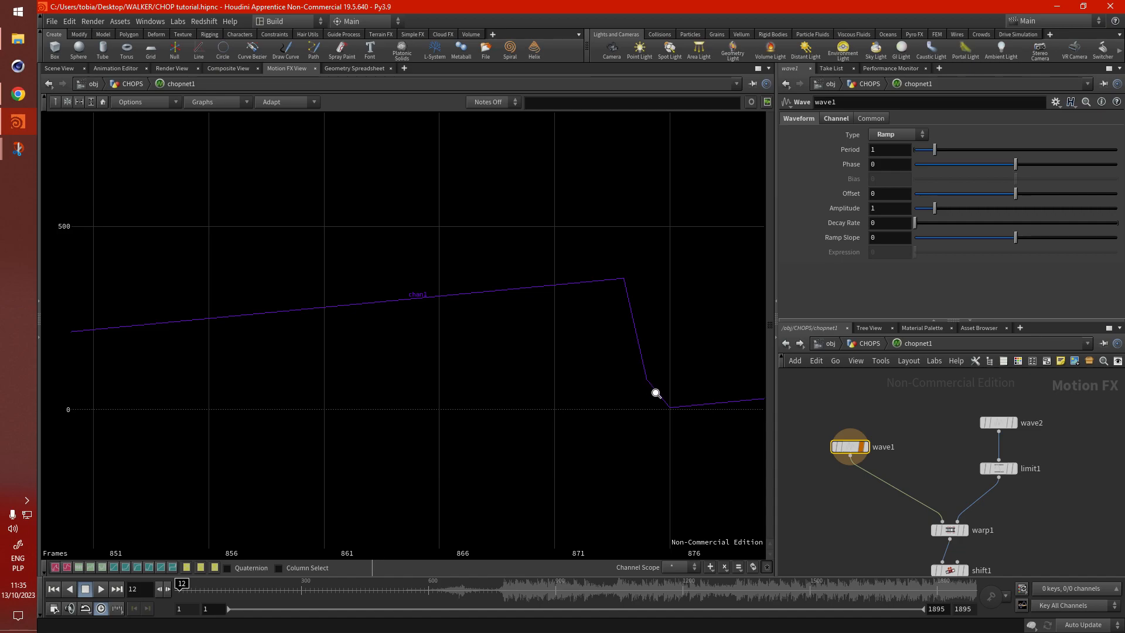
pyautogui.moveTo(674, 412); pyautogui.dragTo(232, 386, button='right')
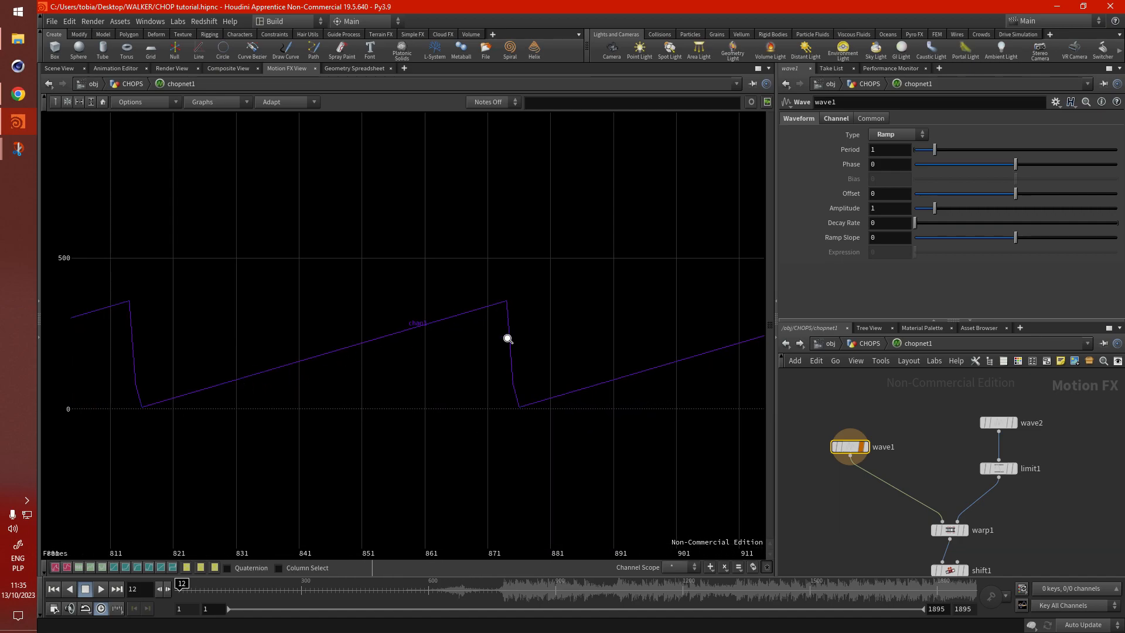
pyautogui.moveTo(567, 373); pyautogui.dragTo(527, 277, button='right')
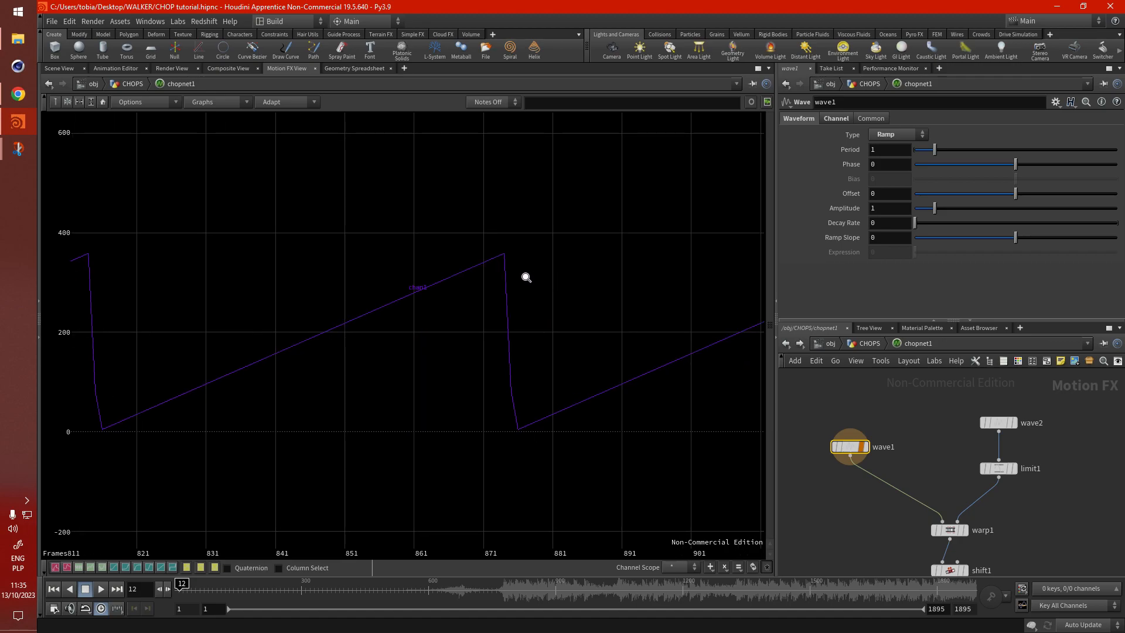
pyautogui.moveTo(413, 365); pyautogui.dragTo(595, 448, button='middle')
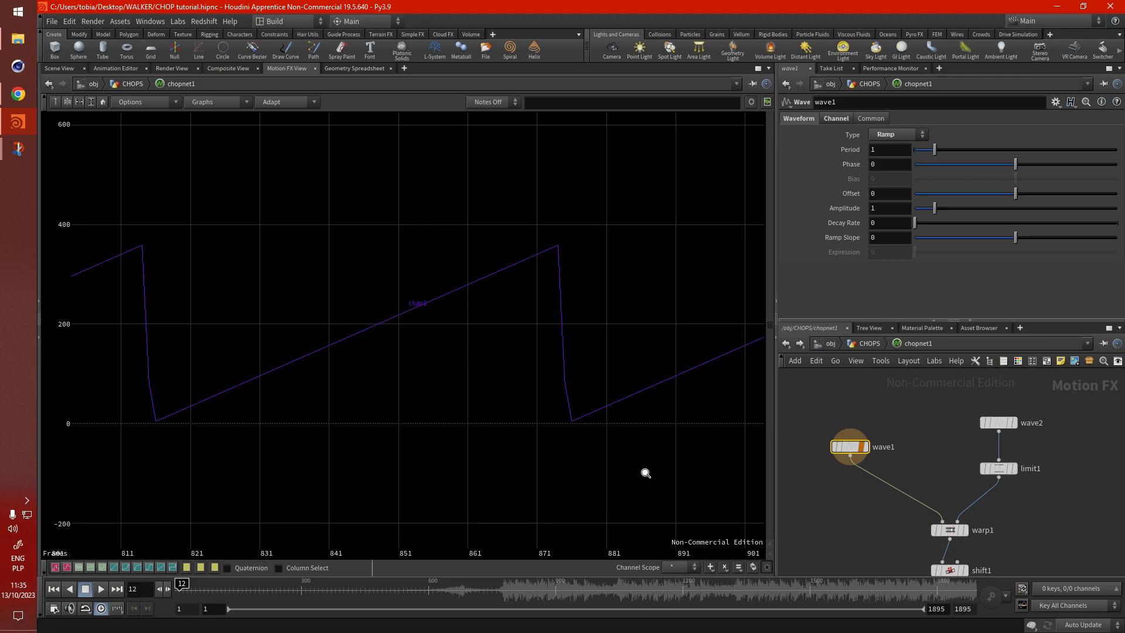
# Set wave1's channel Sample Rate to 6000 and inspect the bottom of the sawtooth's drop
pyautogui.click(836, 118)
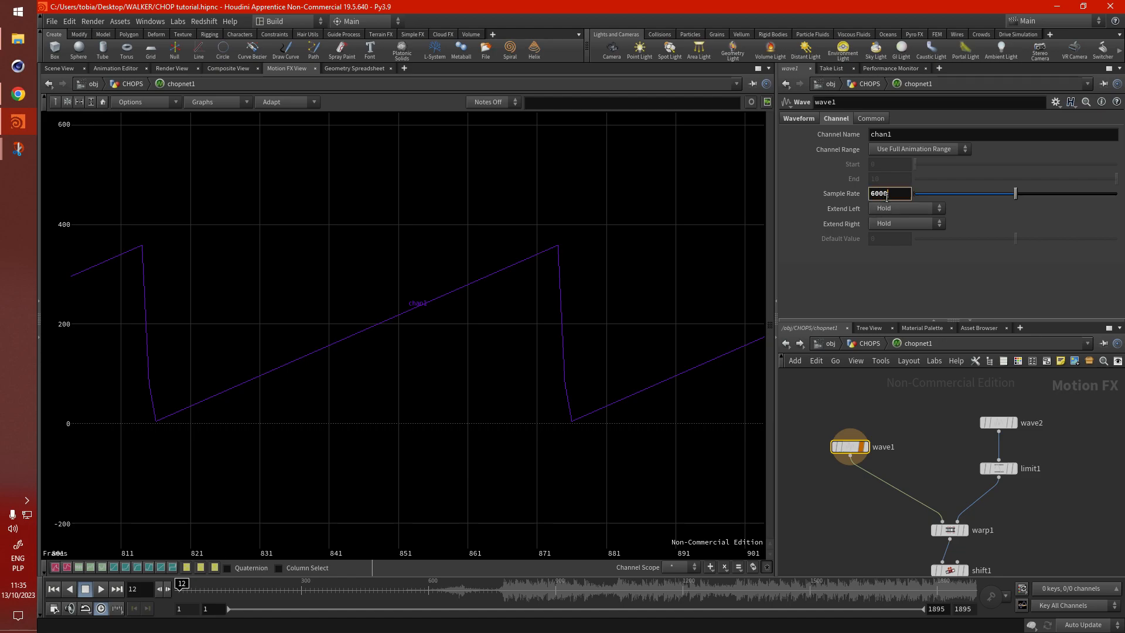
pyautogui.press('Return')
pyautogui.moveTo(499, 349); pyautogui.dragTo(743, 322, button='right')
pyautogui.moveTo(694, 349); pyautogui.dragTo(701, 256, button='right')
pyautogui.moveTo(617, 487); pyautogui.dragTo(557, 473, button='right')
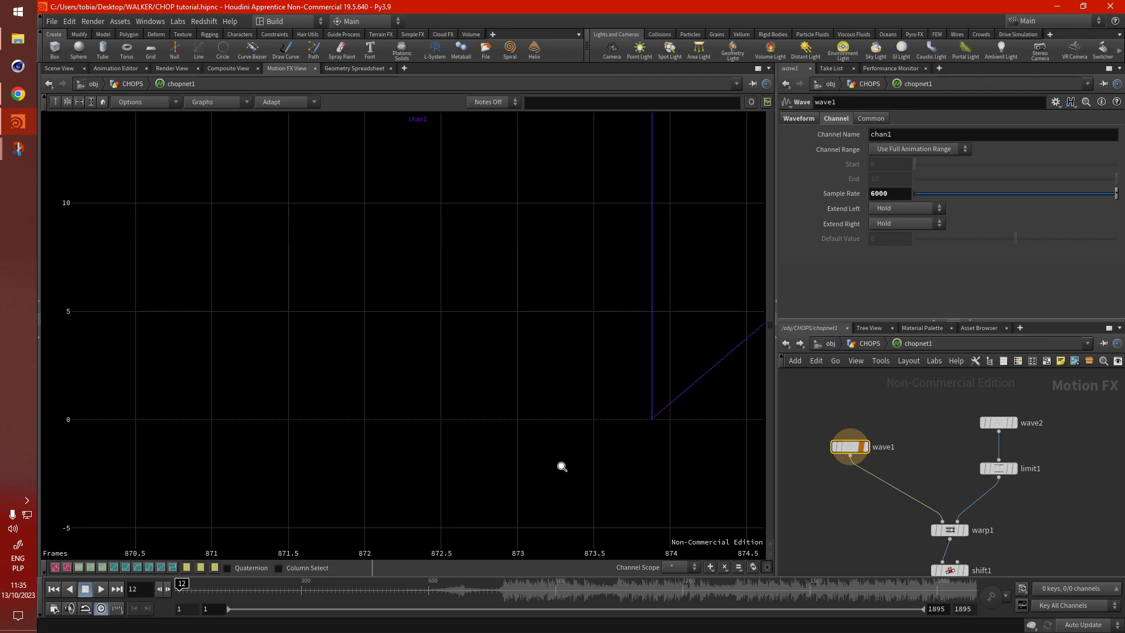
# Try a Sample Rate of 60 on wave1 to compare the sawtooth's drop, and return it to 6000
pyautogui.press('BackSpace')
pyautogui.press('BackSpace')
pyautogui.press('Return')
pyautogui.moveTo(570, 342); pyautogui.dragTo(732, 271, button='right')
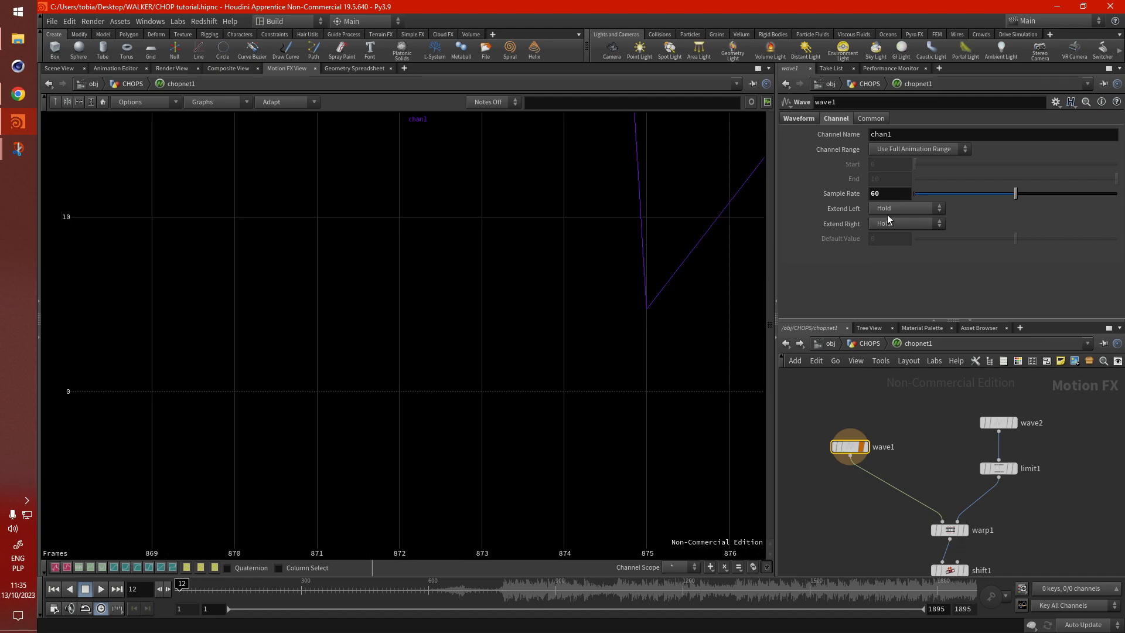
pyautogui.write('00')
pyautogui.press('Return')
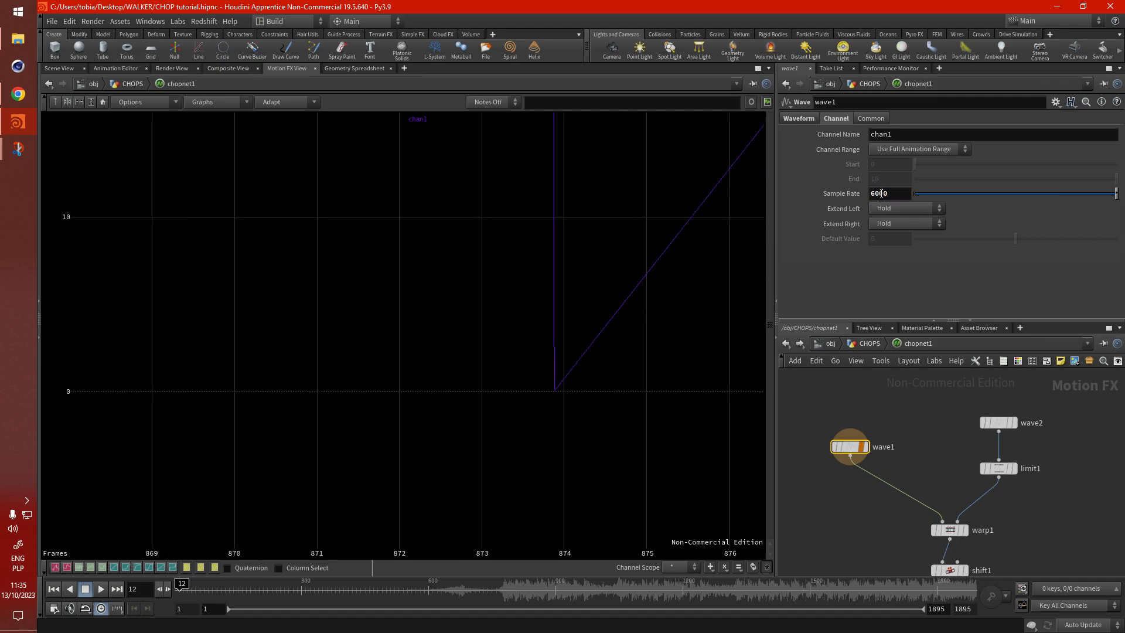
# Play back the fan's rotation in the Scene View, return to the CHOPS network level, and stop at frame 189
pyautogui.moveTo(630, 377); pyautogui.dragTo(487, 350, button='right')
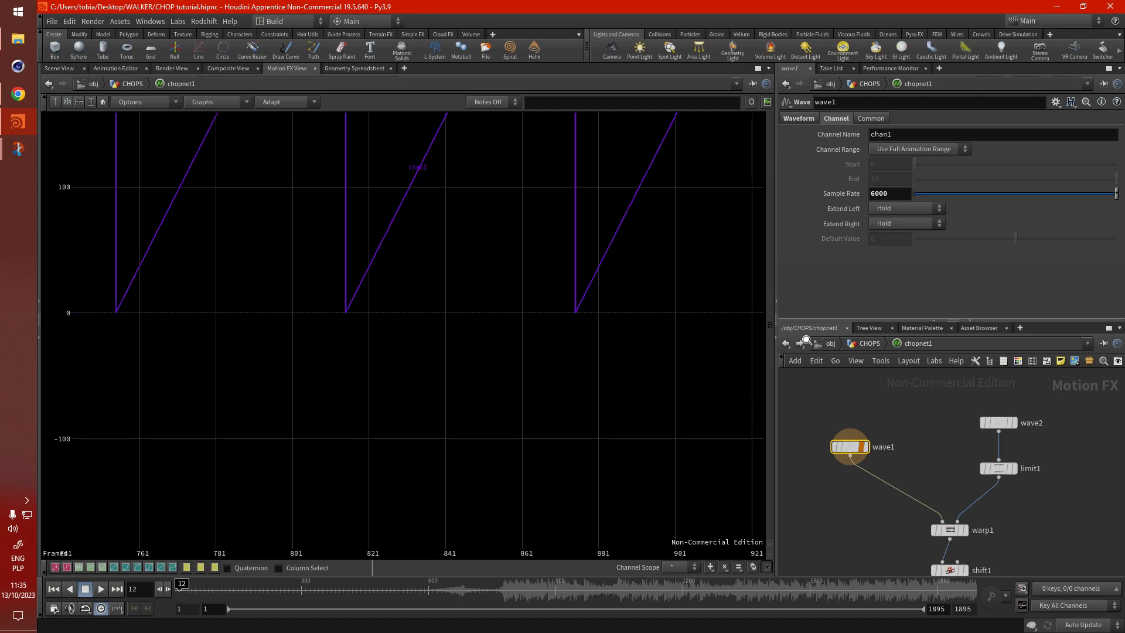
pyautogui.click(70, 69)
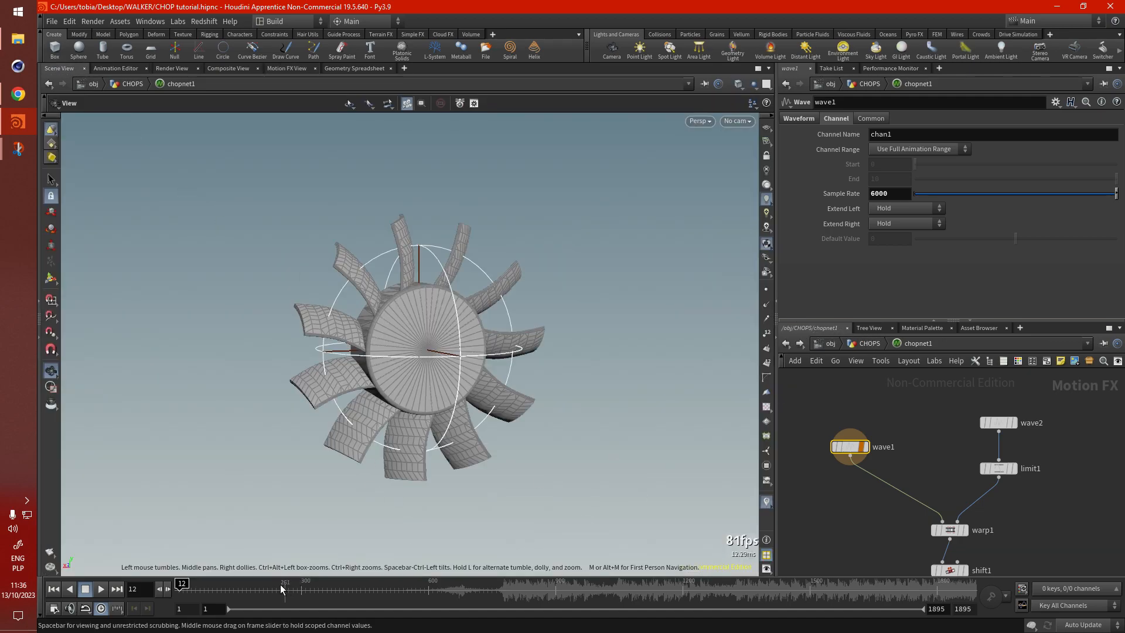
pyautogui.click(100, 588)
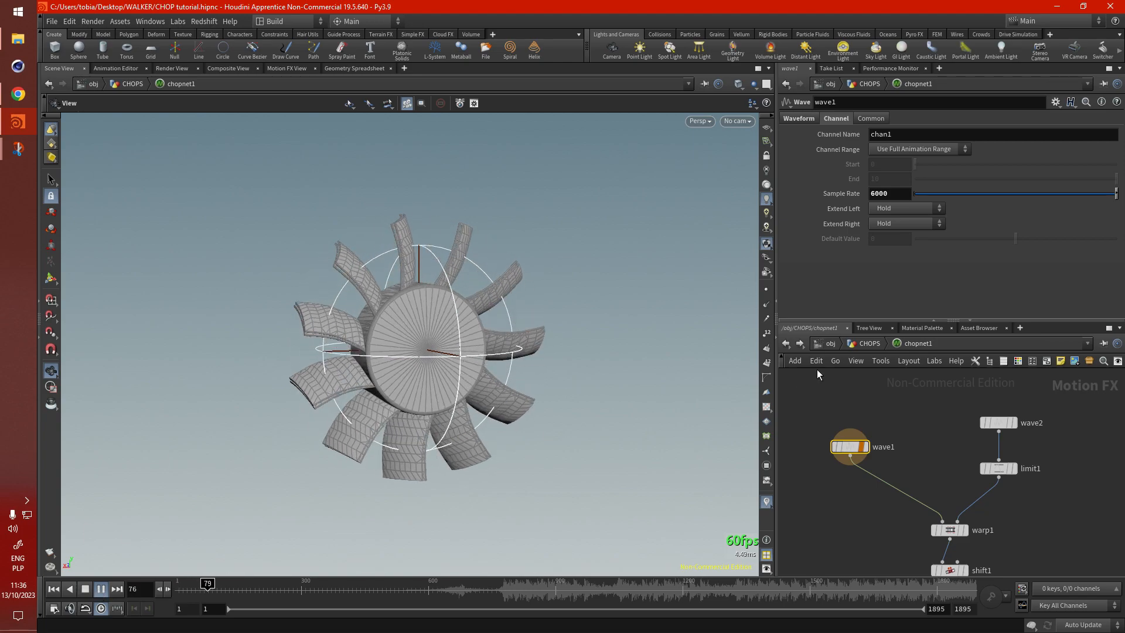
pyautogui.click(865, 343)
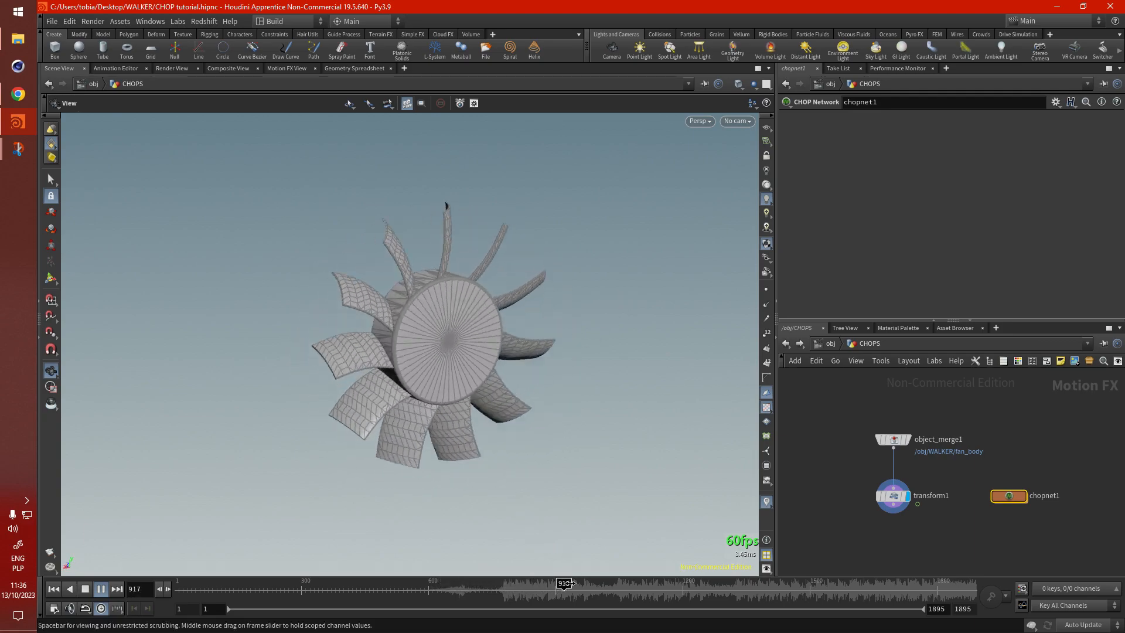
pyautogui.click(254, 588)
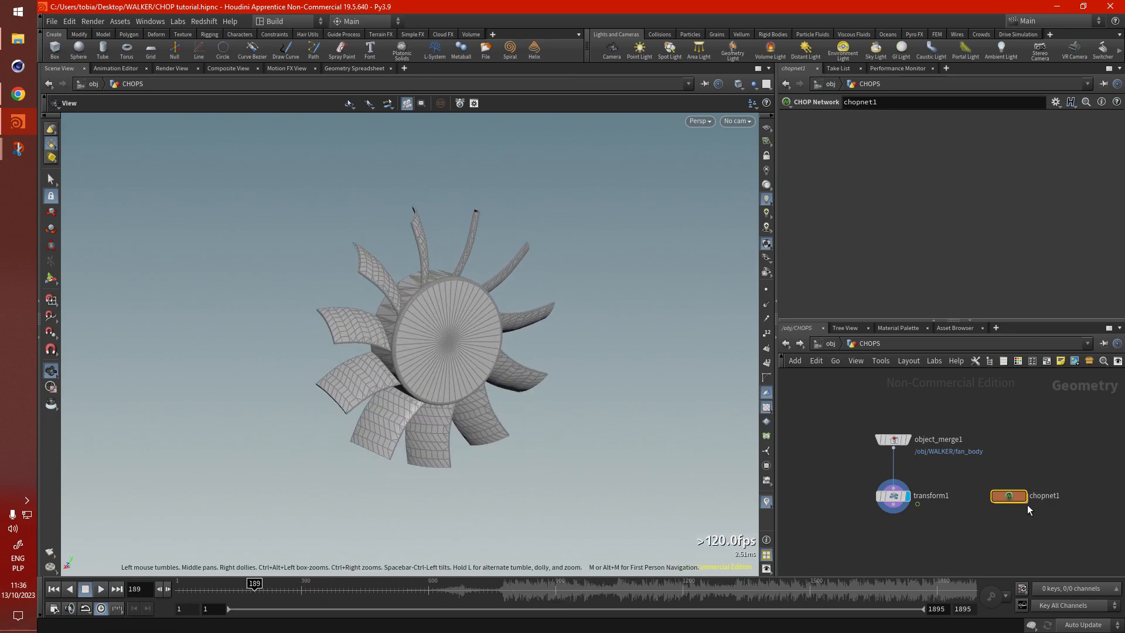
# Open the Edit Parameter Interface window for the chopnet1 node
pyautogui.scroll(2, 990, 462)
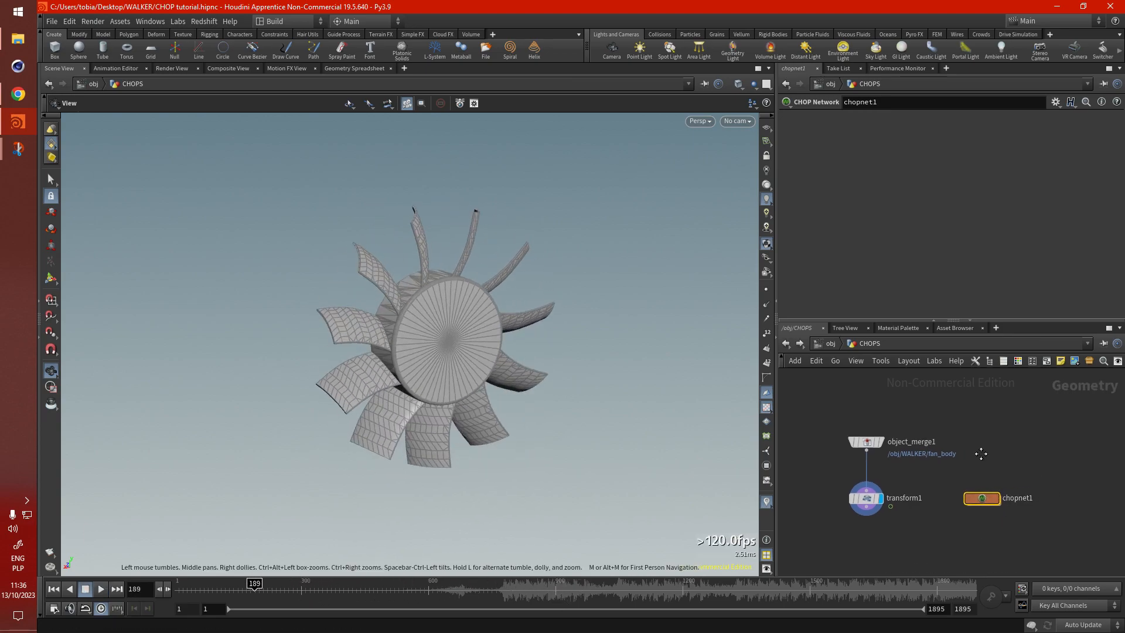
pyautogui.moveTo(983, 454)
pyautogui.mouseDown(button='right')
pyautogui.moveTo(972, 450)
pyautogui.moveTo(990, 468)
pyautogui.mouseUp(button='right')
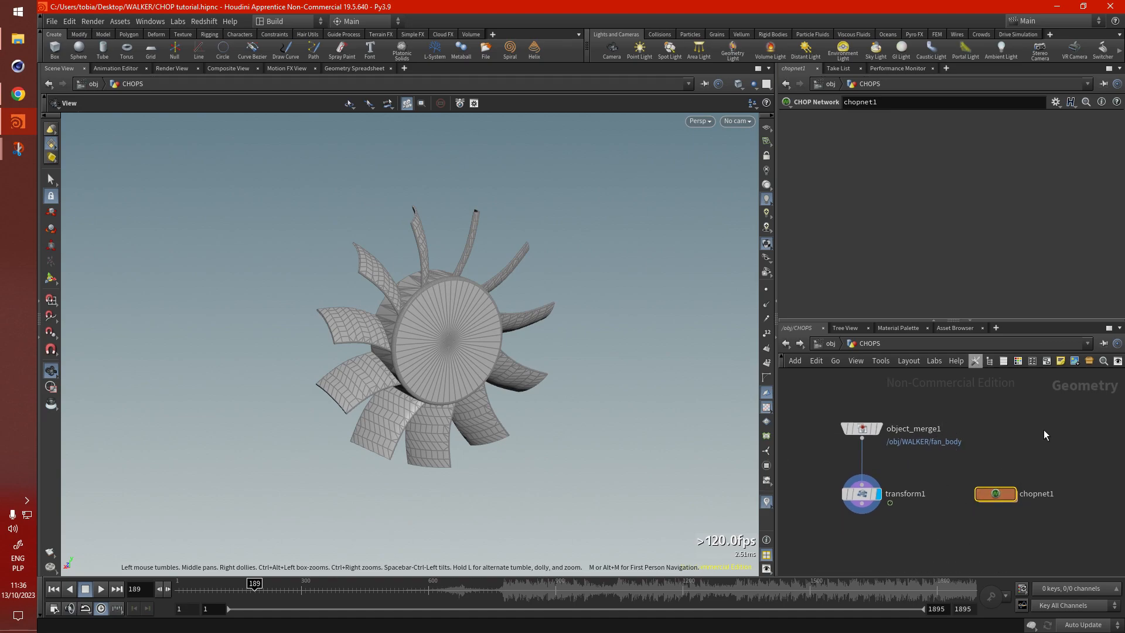
pyautogui.scroll(-2, 1031, 427)
pyautogui.scroll(-2, 1023, 424)
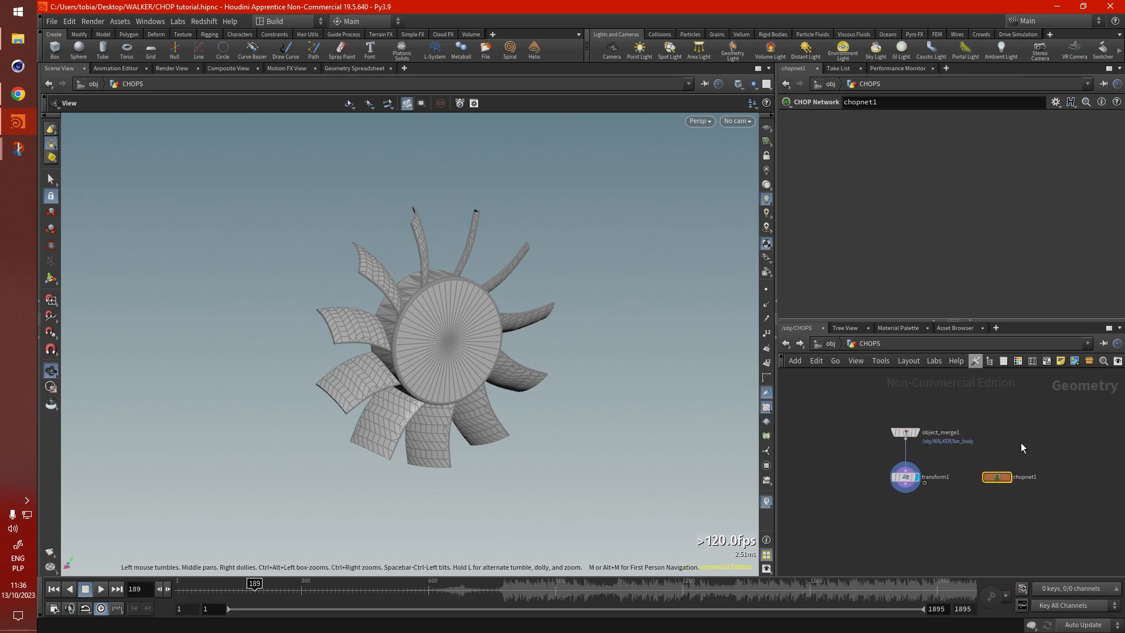
pyautogui.scroll(1, 1020, 442)
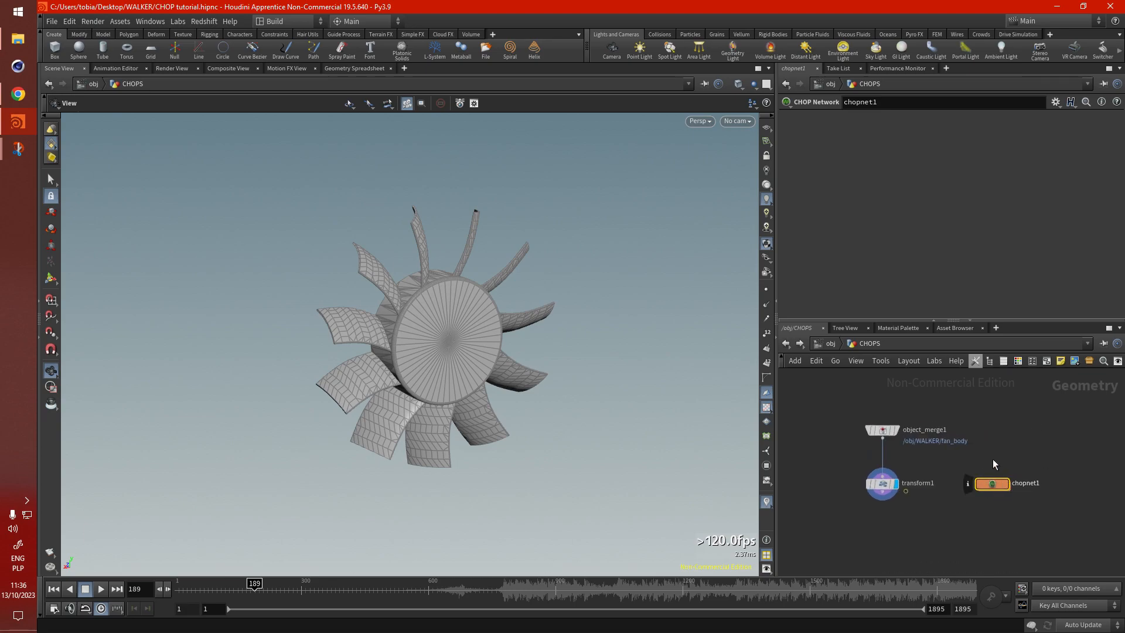
pyautogui.click(1055, 103)
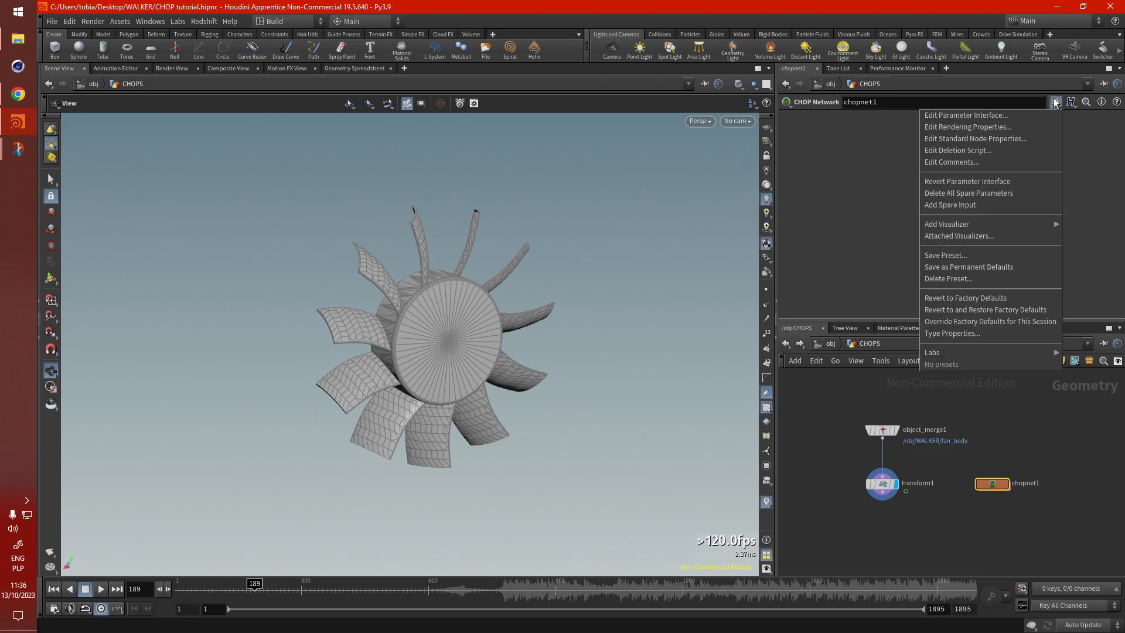
pyautogui.click(963, 116)
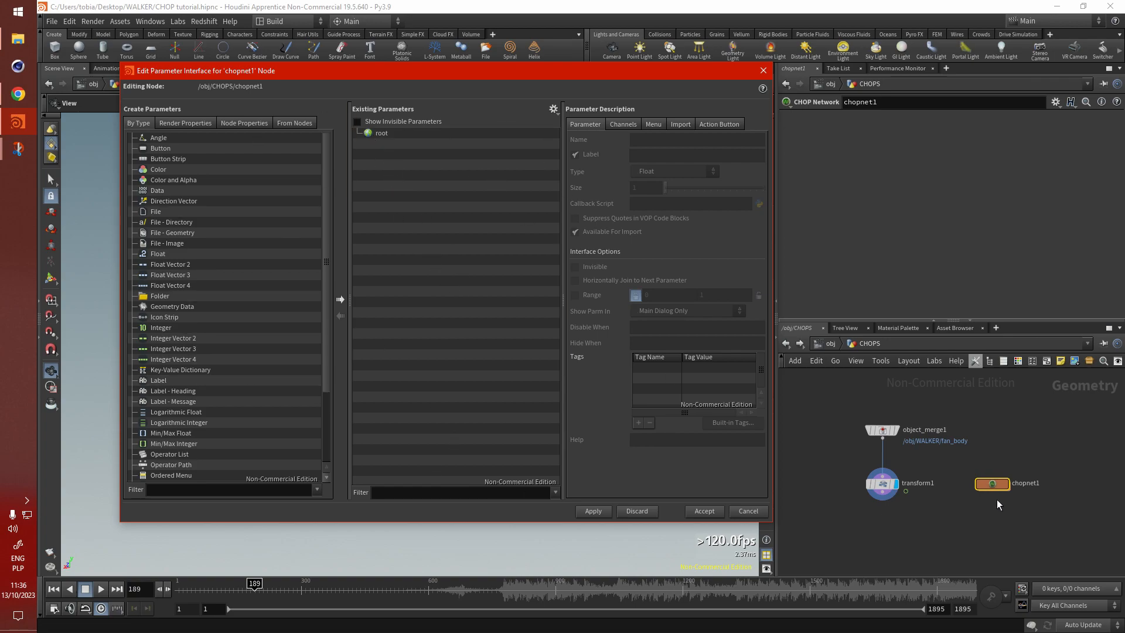
# Enter chopnet1 with its parameter interface editor still open and show wave1's Waveform parameters beside it
pyautogui.doubleClick(996, 483)
pyautogui.moveTo(583, 87); pyautogui.dragTo(568, 111)
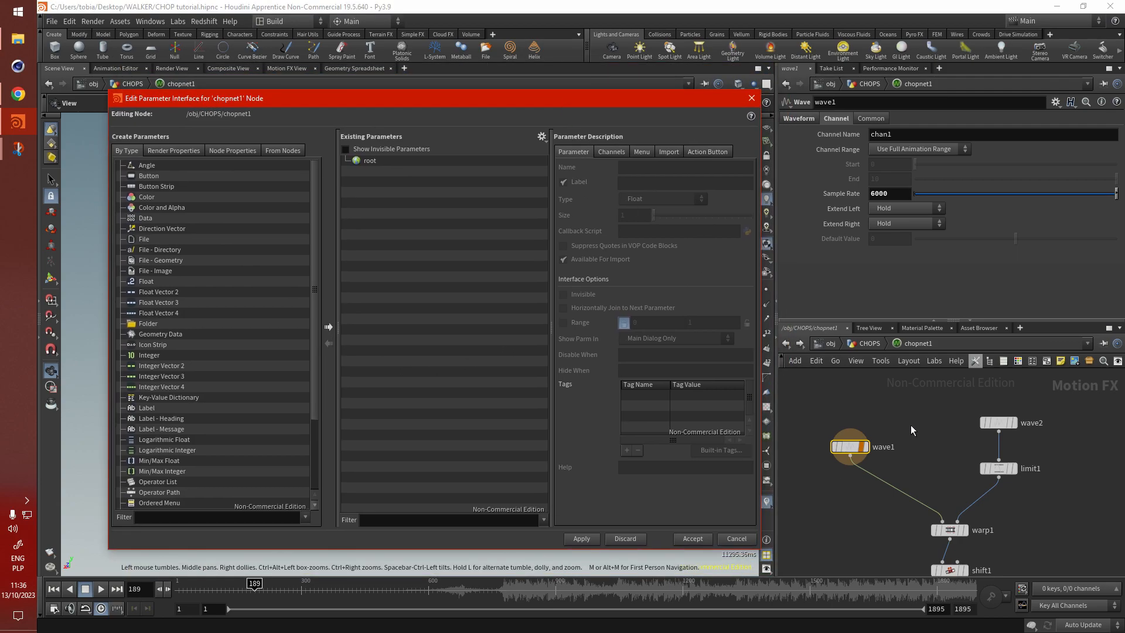
pyautogui.moveTo(911, 427); pyautogui.dragTo(923, 422, button='middle')
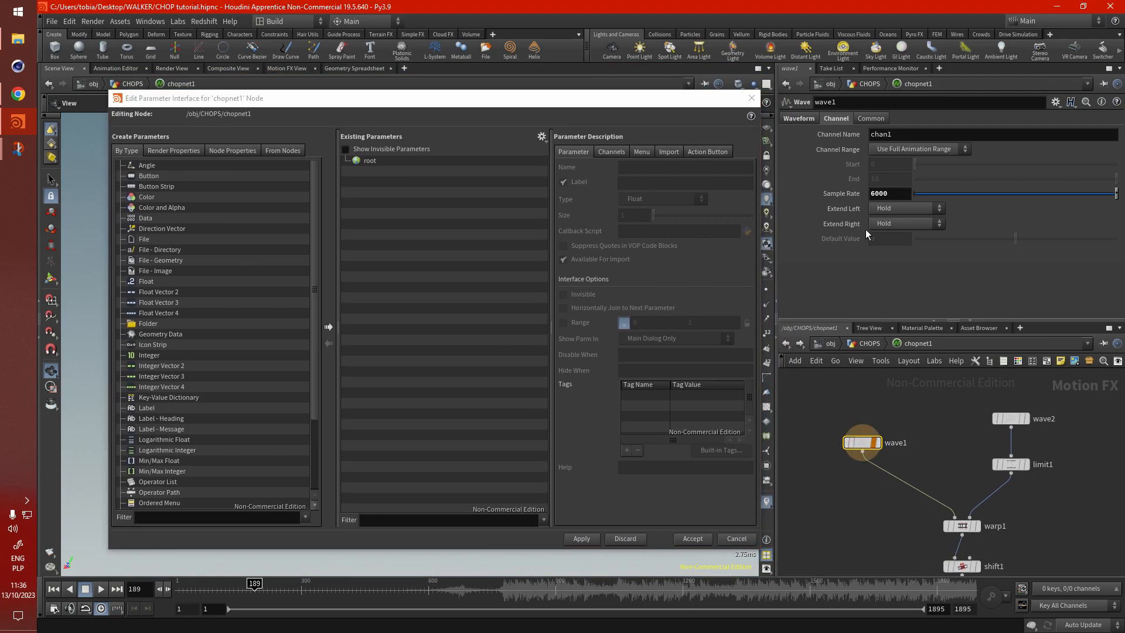
pyautogui.click(788, 119)
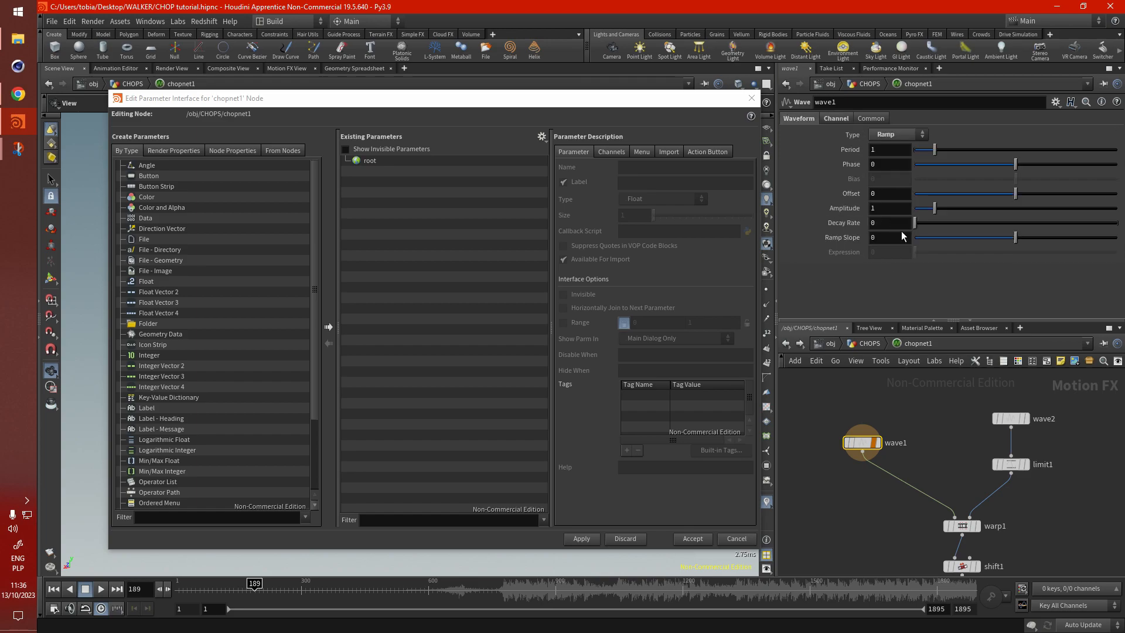
pyautogui.moveTo(939, 430); pyautogui.dragTo(941, 432, button='middle')
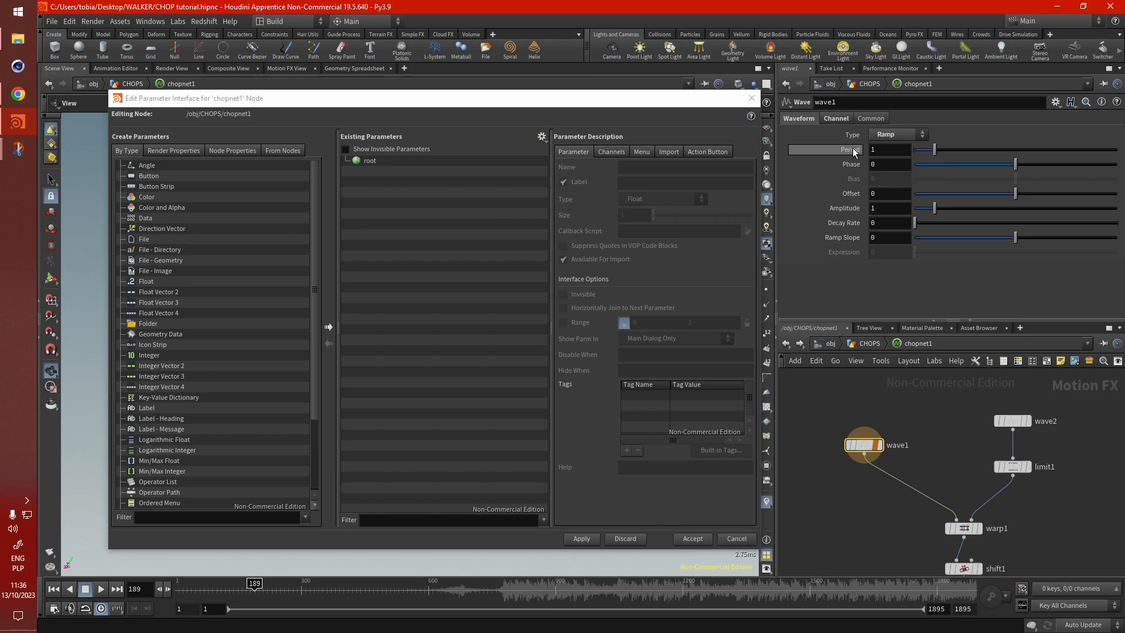
# Add wave1's Period parameter to chopnet1's interface under root and label it RPM
pyautogui.moveTo(854, 152); pyautogui.dragTo(480, 243)
pyautogui.moveTo(364, 168); pyautogui.dragTo(366, 161)
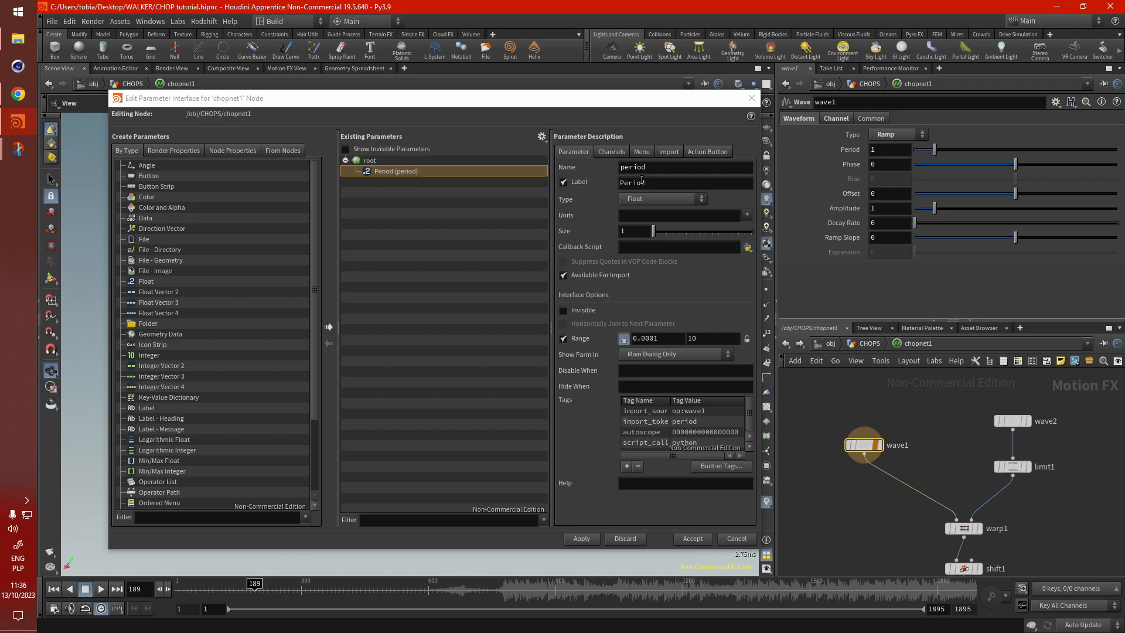
pyautogui.doubleClick(660, 186)
pyautogui.write('RPM')
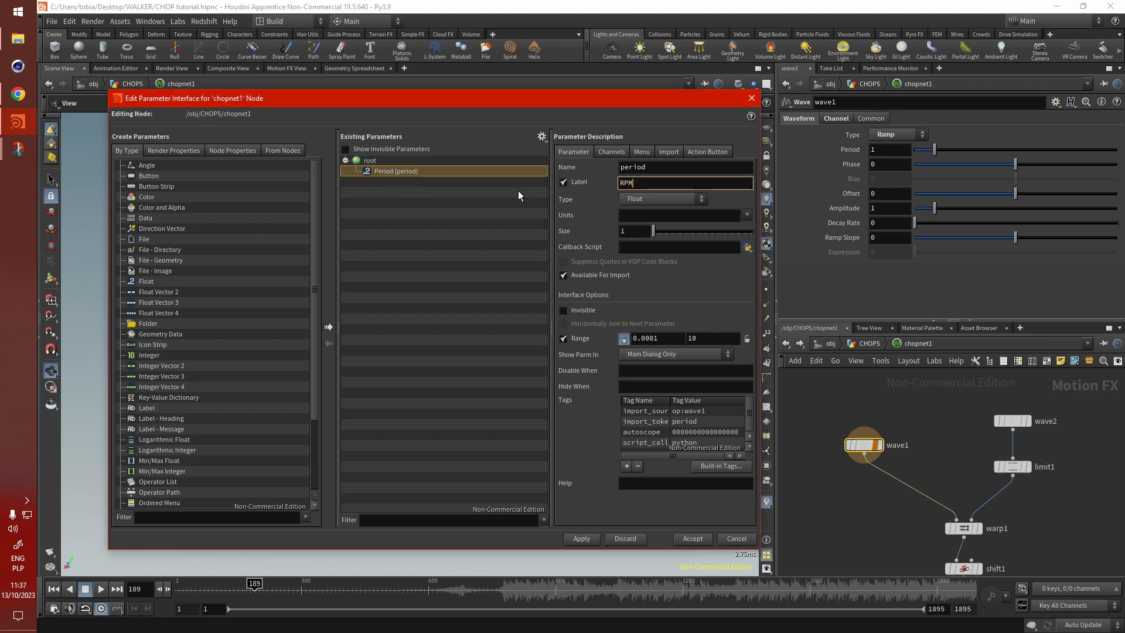
pyautogui.press('Return')
pyautogui.click(940, 420)
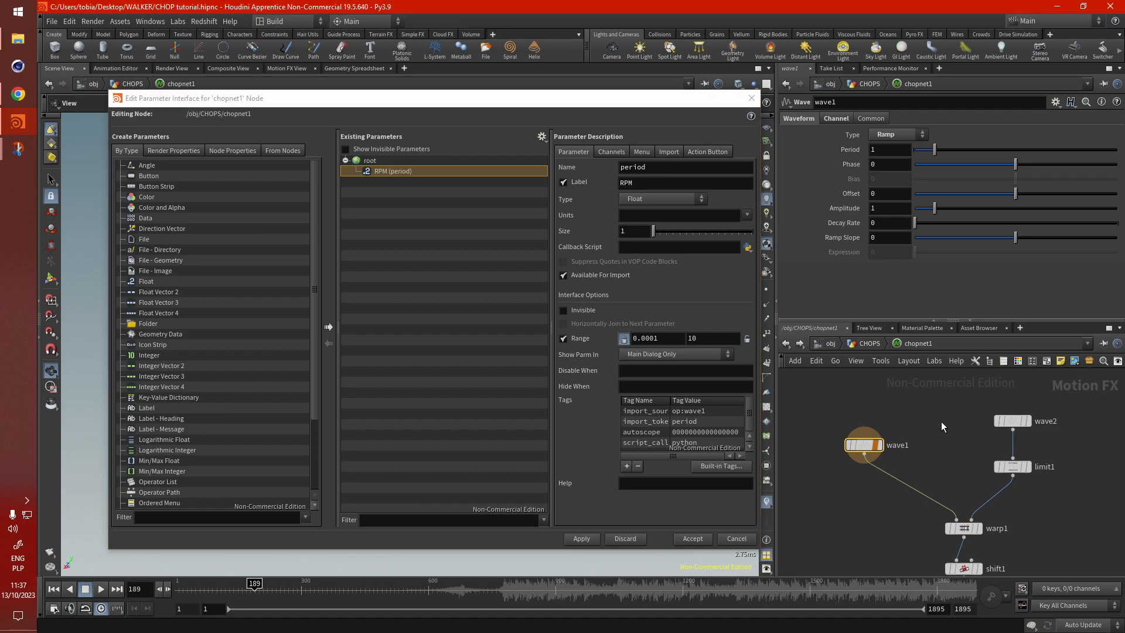
# Add wave2's Ramp Slope to chopnet1's interface with the label Ramp, accept the interface, and return to the CHOPS level
pyautogui.click(1014, 420)
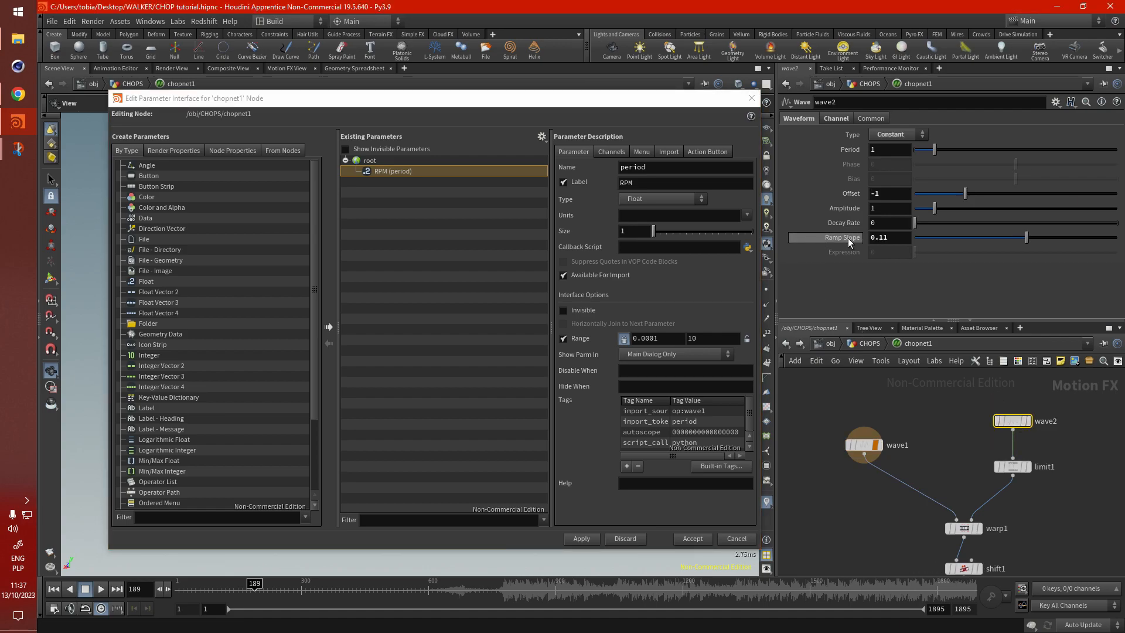
pyautogui.moveTo(850, 242); pyautogui.dragTo(375, 177)
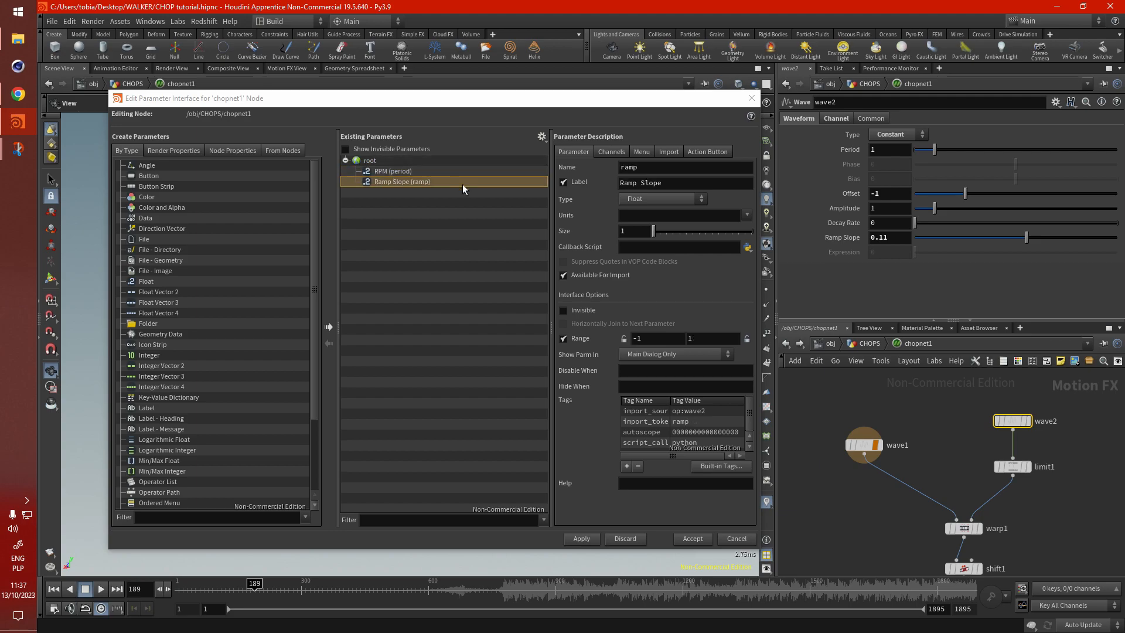
pyautogui.click(669, 184)
pyautogui.write('Ramp')
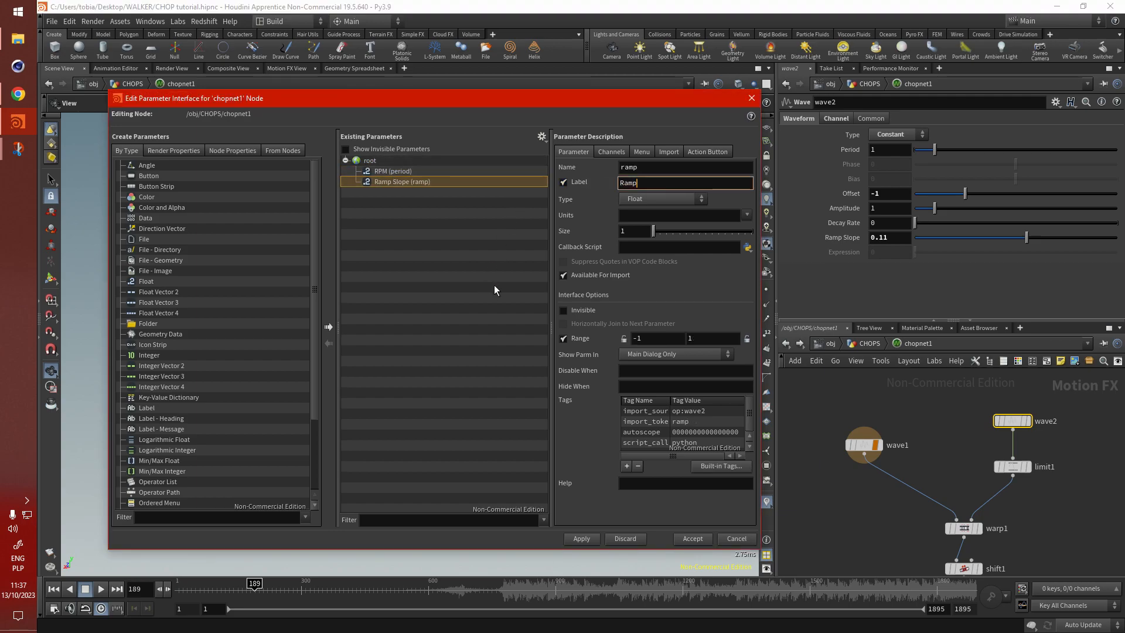
pyautogui.press('Return')
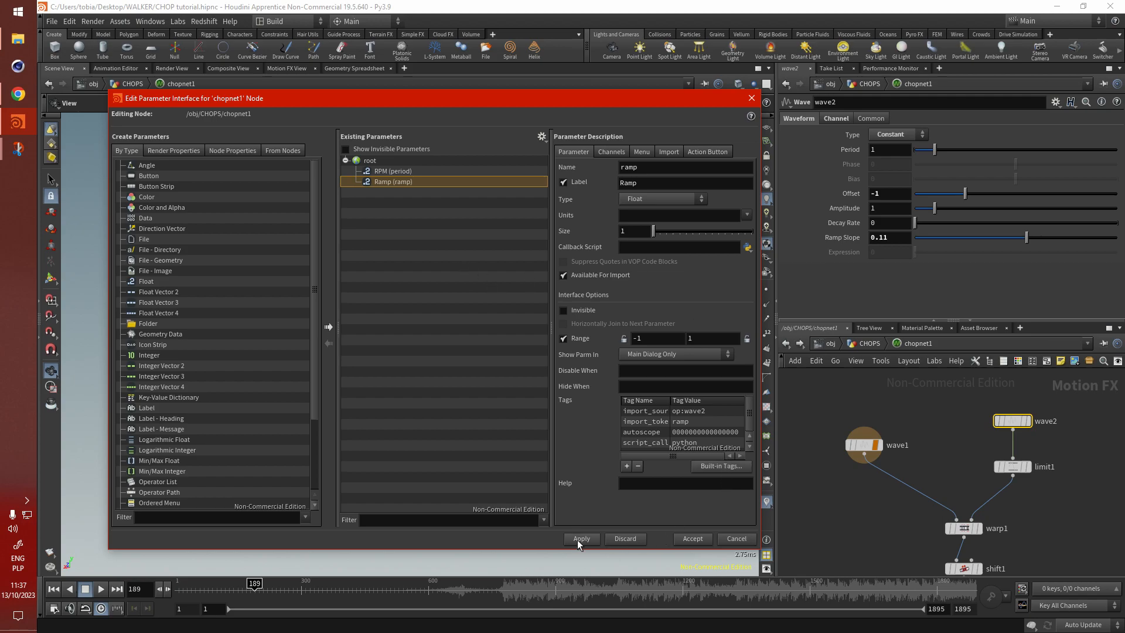
pyautogui.click(690, 539)
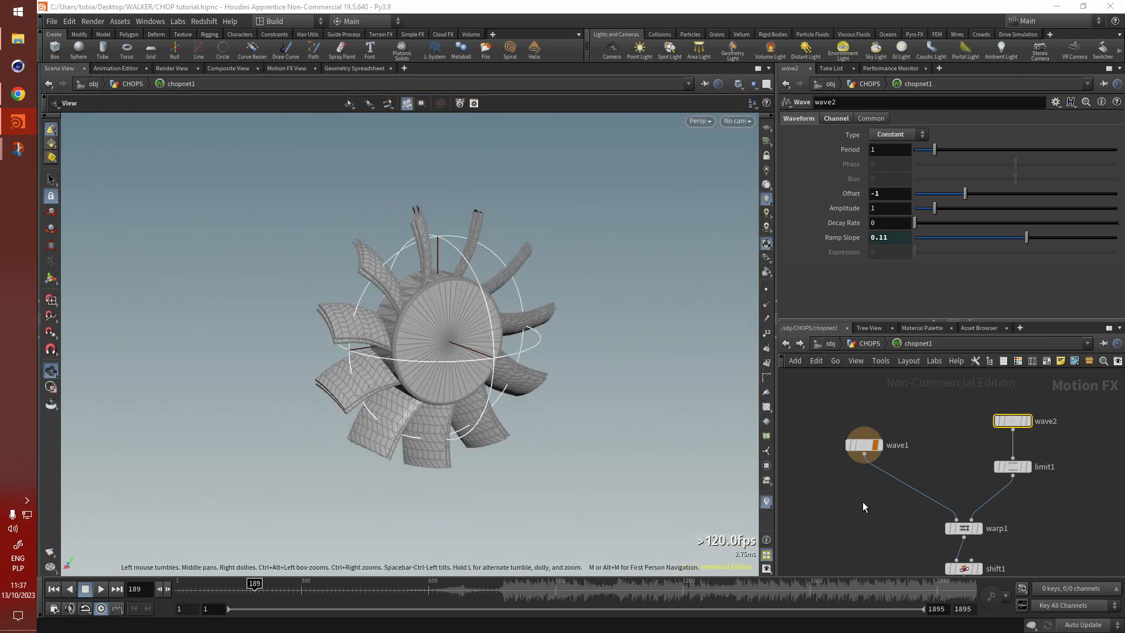
pyautogui.click(868, 344)
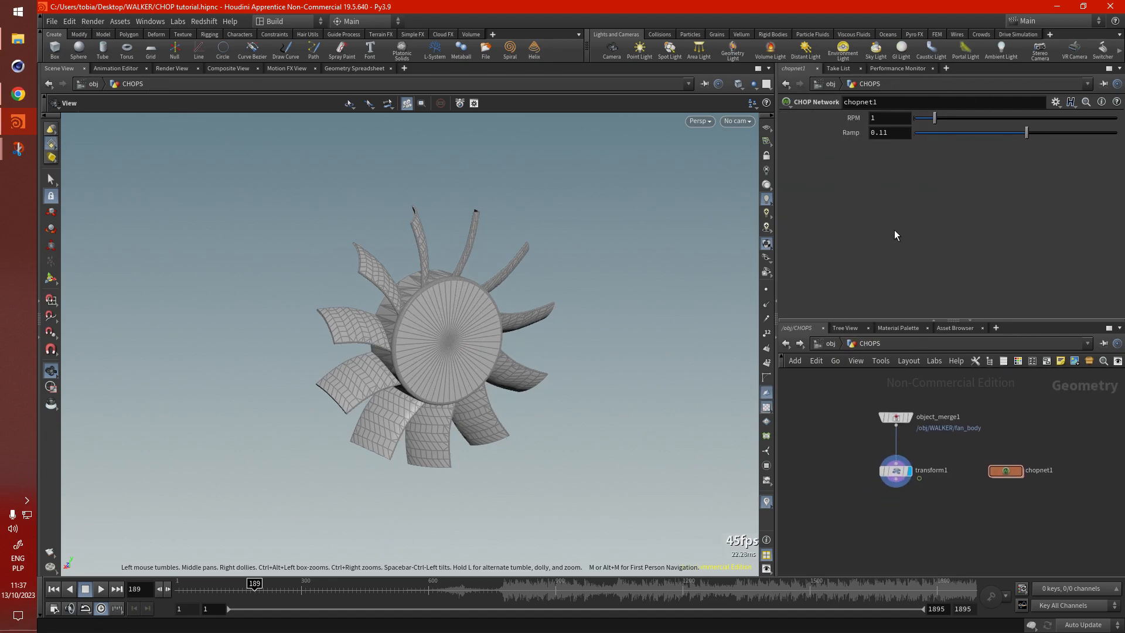
pyautogui.moveTo(998, 431); pyautogui.dragTo(985, 438, button='middle')
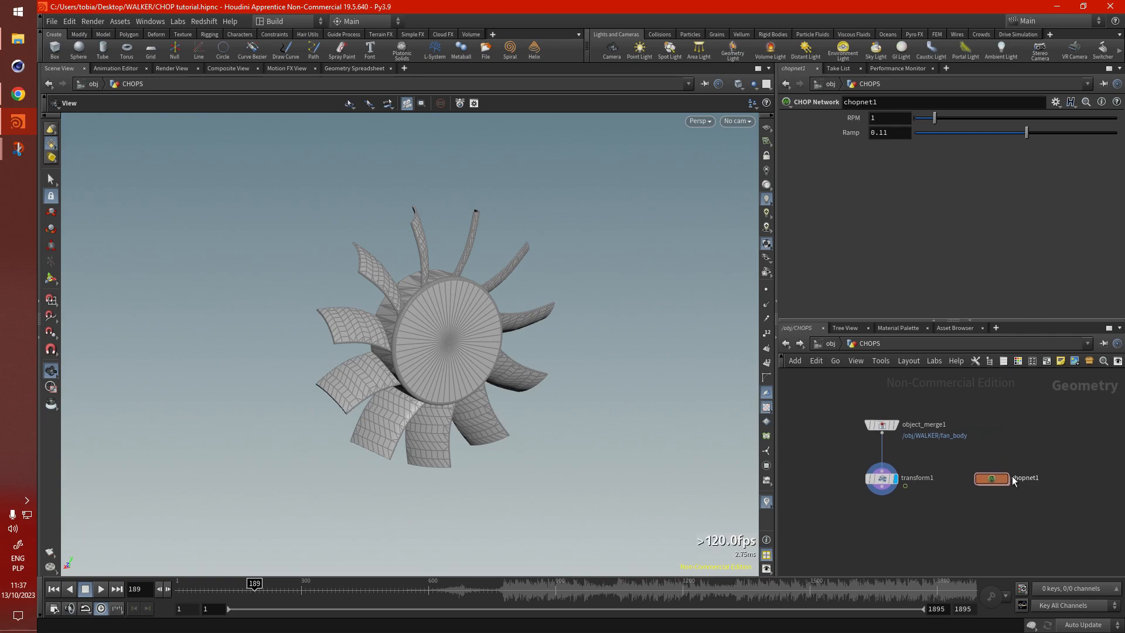
# Try RPM values of 2 and 4 on chopnet1, playing the fan animation from frame 1 for each
pyautogui.moveTo(220, 591); pyautogui.dragTo(177, 589)
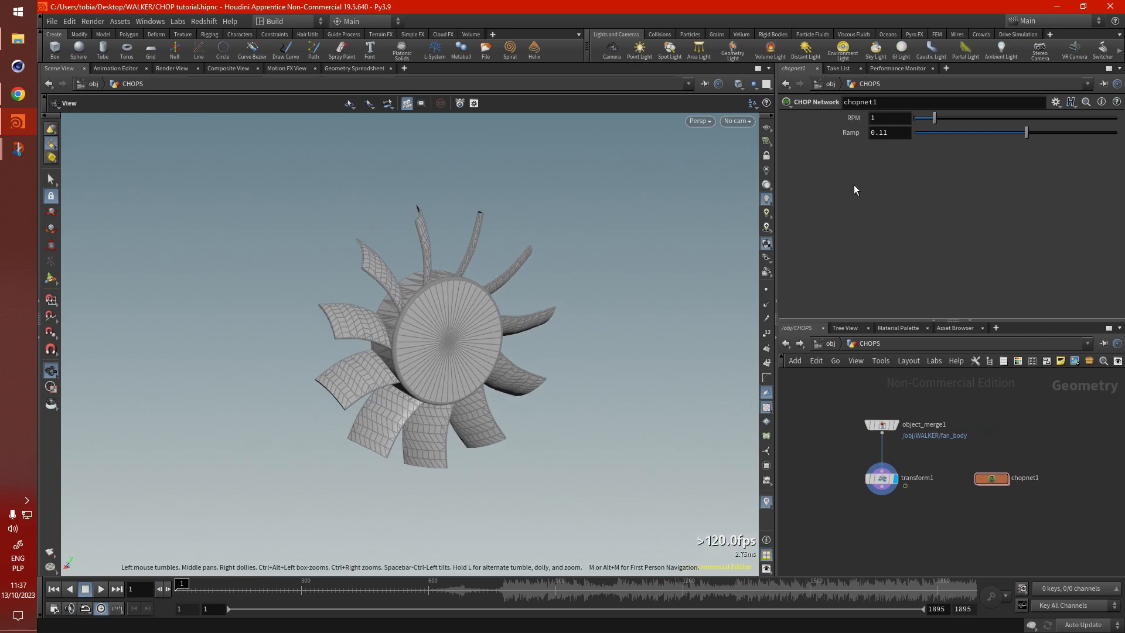
pyautogui.write('2')
pyautogui.press('Return')
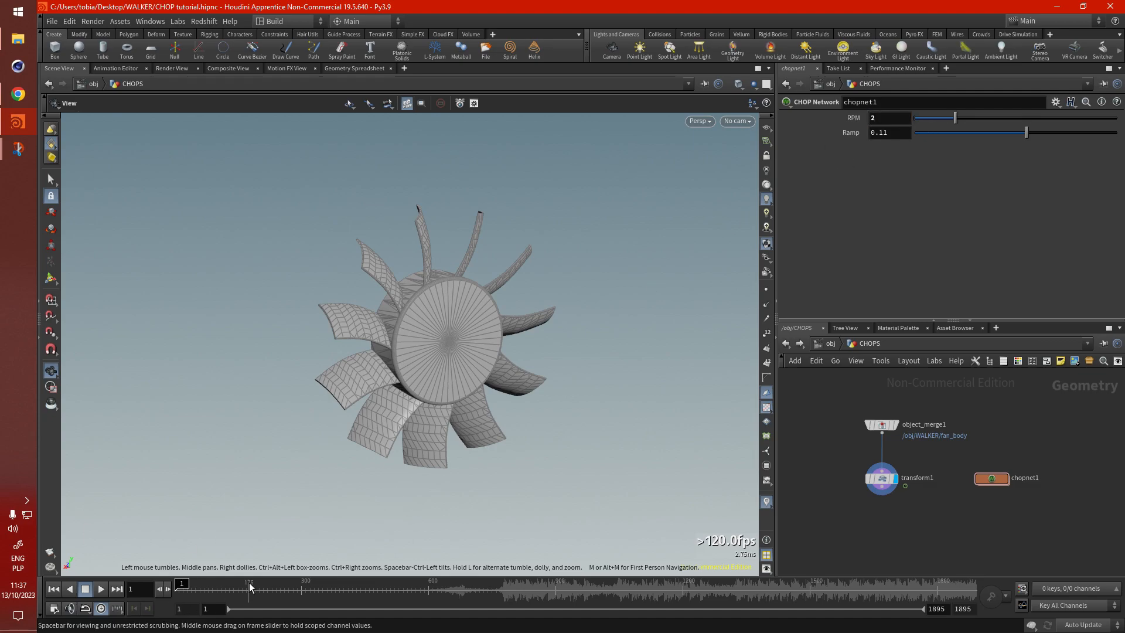
pyautogui.click(101, 589)
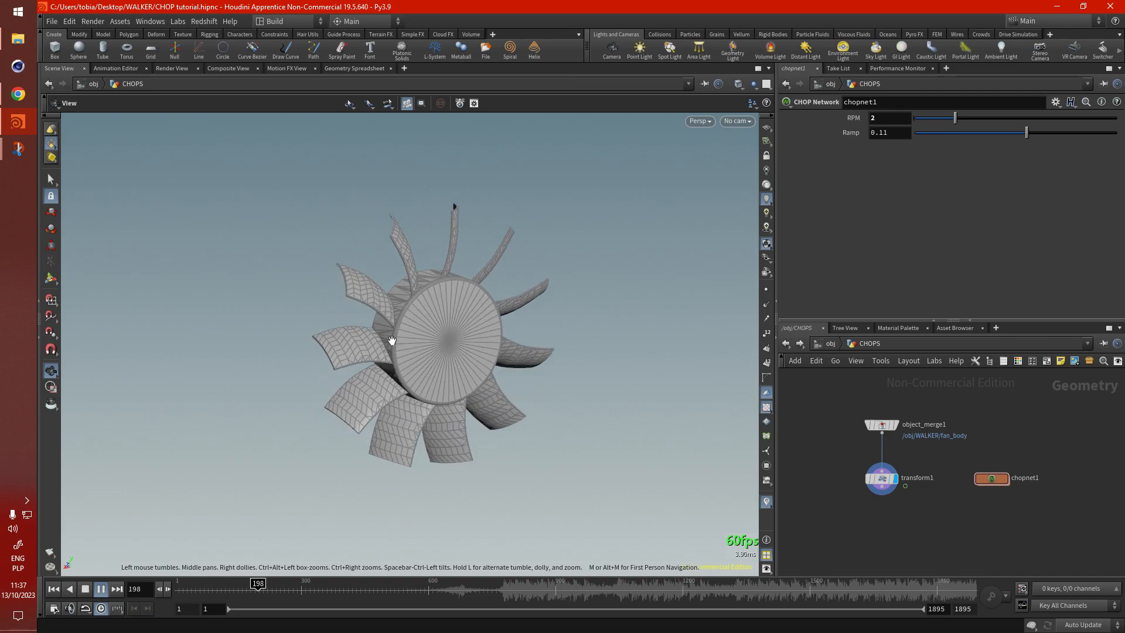
pyautogui.hotkey('ctrl', 'Up')
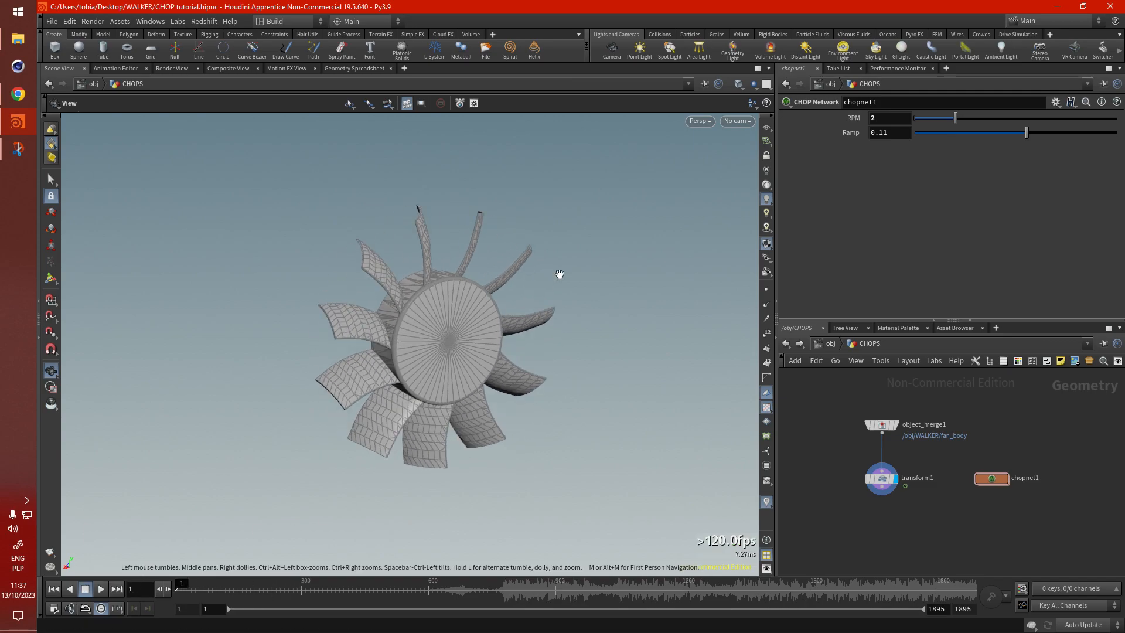
pyautogui.doubleClick(876, 117)
pyautogui.write('4')
pyautogui.press('Return')
pyautogui.click(101, 589)
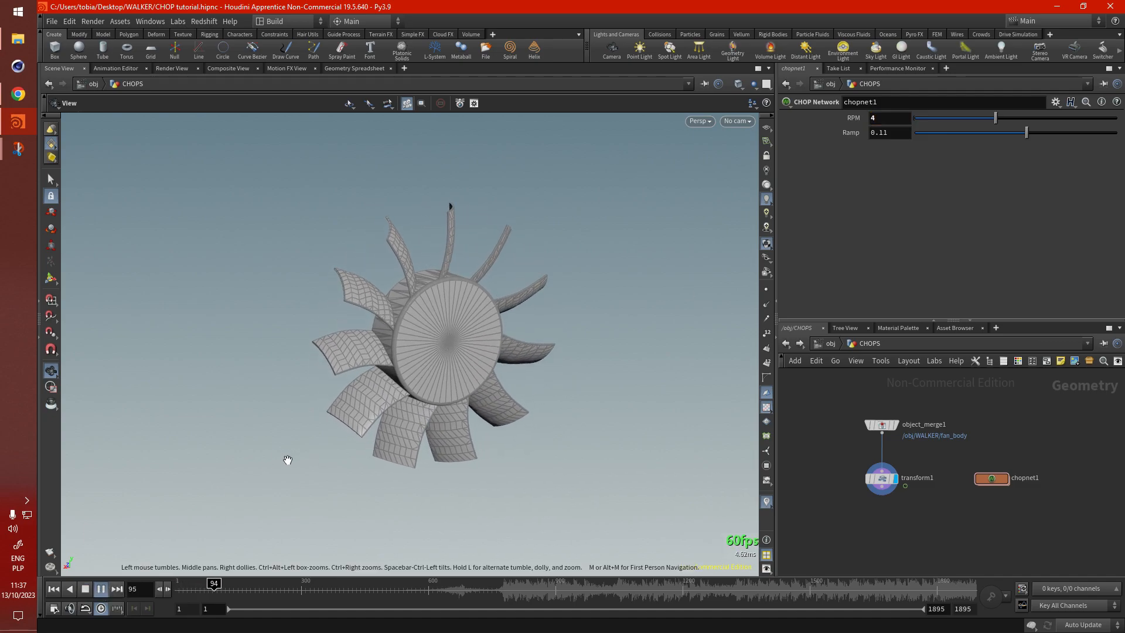
# Set chopnet1's RPM to 0.32 and Ramp to 0.6, and play the fan animation from frame 1
pyautogui.moveTo(925, 118)
pyautogui.mouseDown()
pyautogui.moveTo(935, 120)
pyautogui.moveTo(922, 118)
pyautogui.mouseUp()
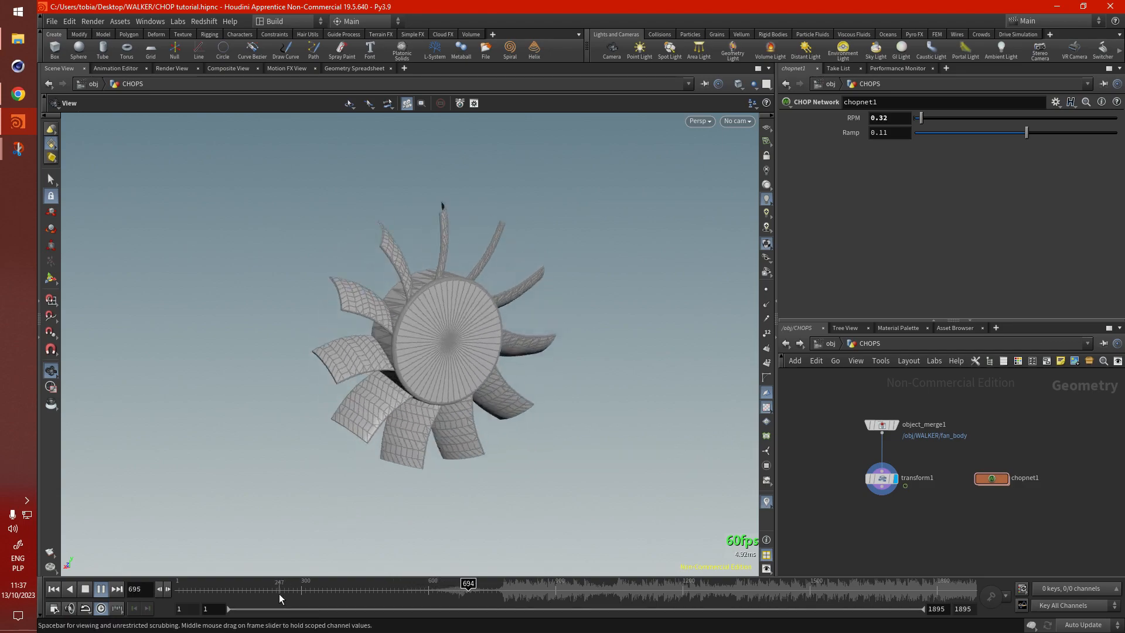
pyautogui.hotkey('ctrl', 'Up')
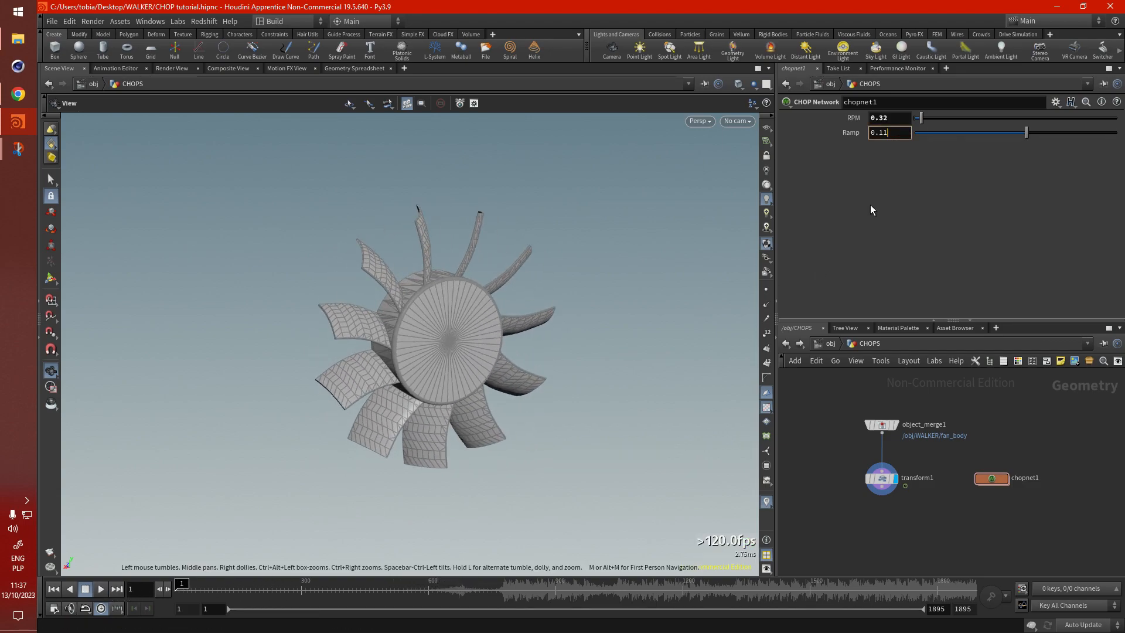
pyautogui.press('BackSpace')
pyautogui.press('BackSpace')
pyautogui.write('65')
pyautogui.press('BackSpace')
pyautogui.press('Return')
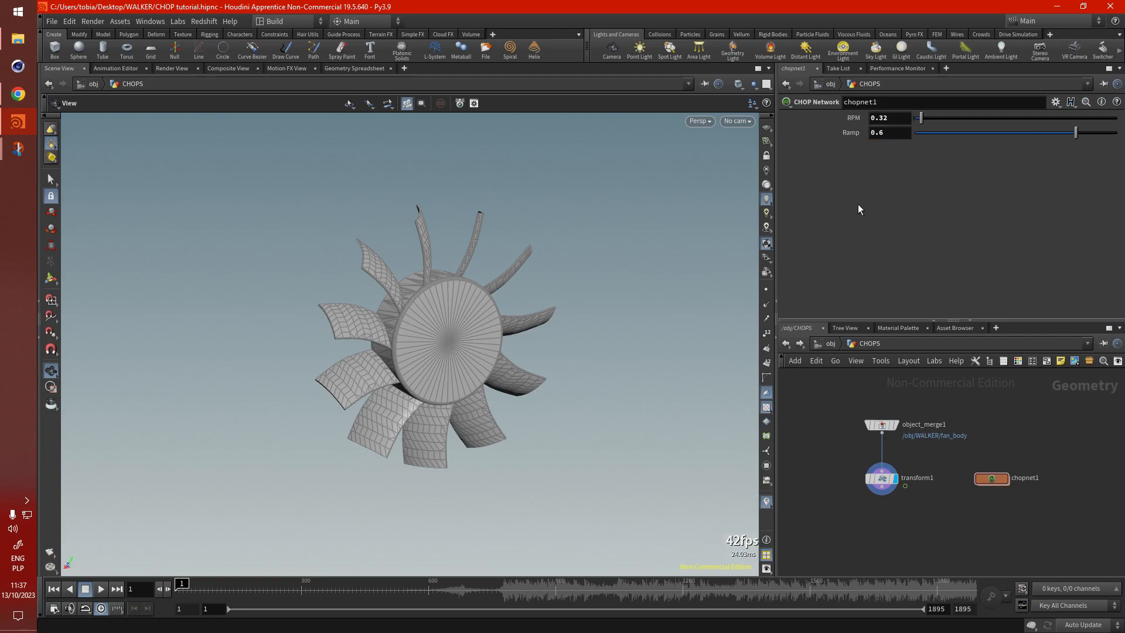
pyautogui.click(97, 589)
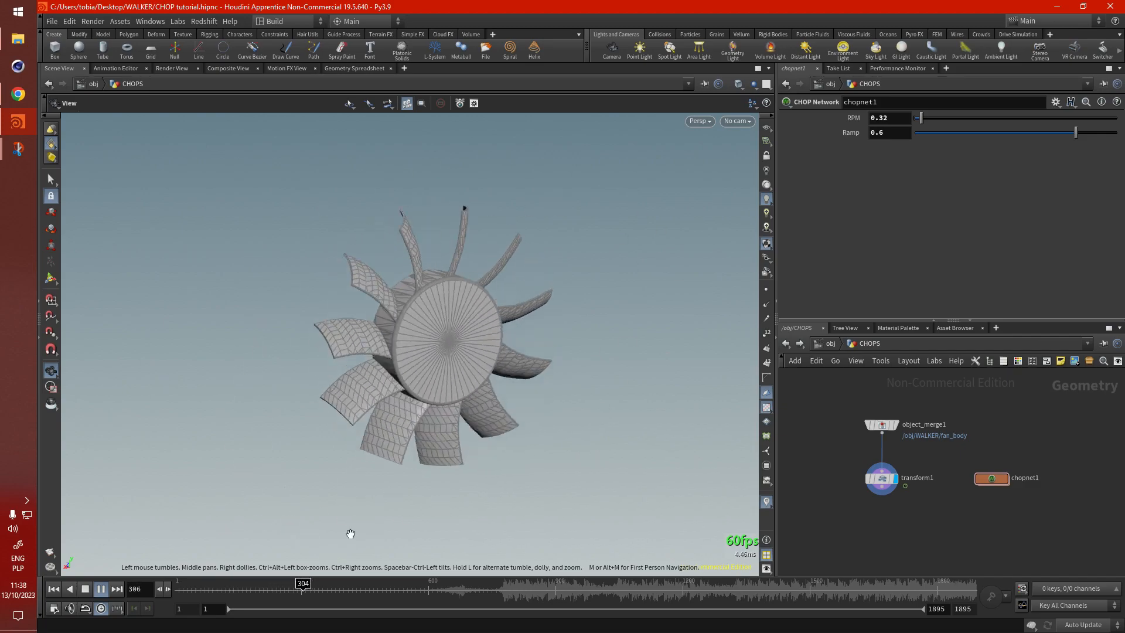
pyautogui.hotkey('ctrl', 'Up')
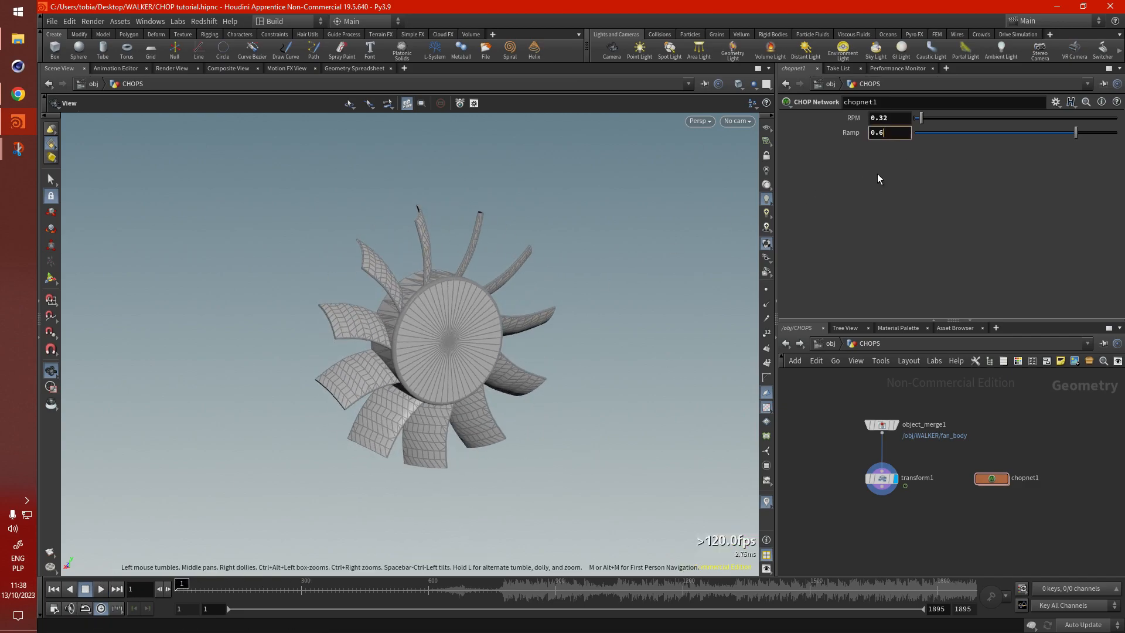
# Set chopnet1's Ramp to 0.01 and play the fan animation, viewing the fan from the front and at an angle
pyautogui.press('BackSpace')
pyautogui.write('01')
pyautogui.press('Return')
pyautogui.click(101, 589)
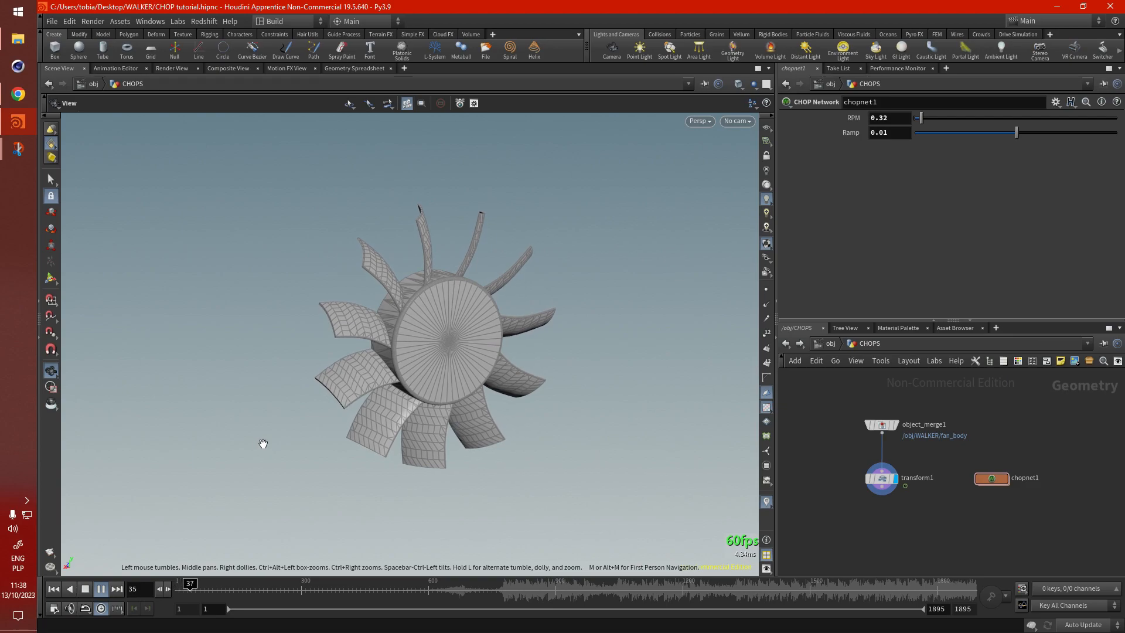
pyautogui.moveTo(254, 454); pyautogui.dragTo(394, 301)
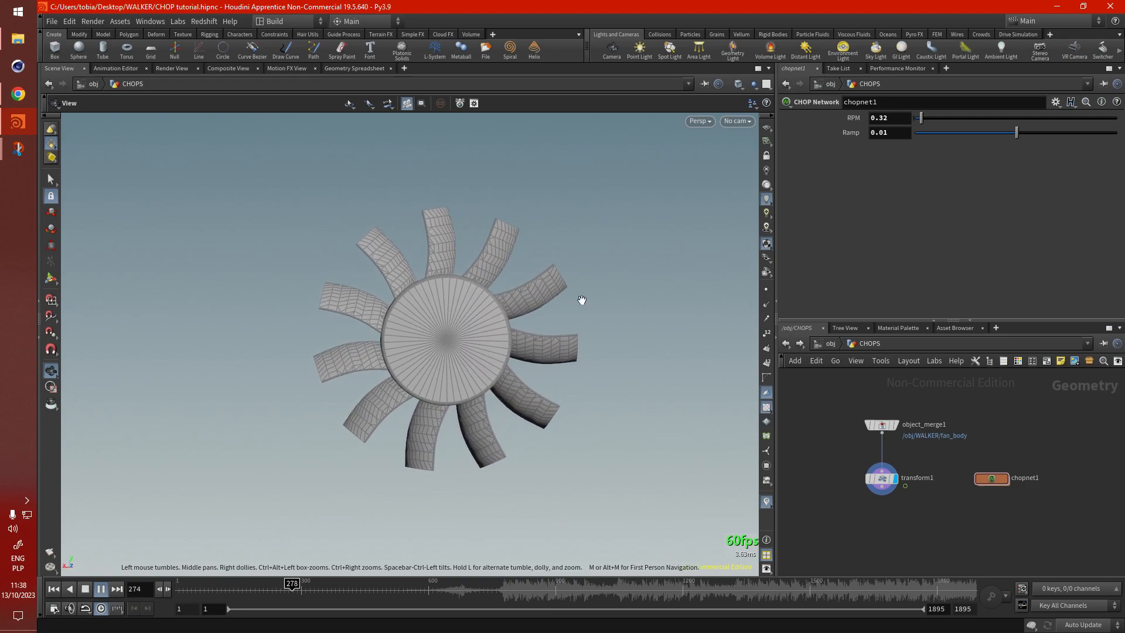
pyautogui.moveTo(394, 330); pyautogui.dragTo(449, 340)
# Check limit1's clamp settings inside chopnet1 during playback, and stop the animation at frame 651 back at the CHOPS level
pyautogui.doubleClick(999, 477)
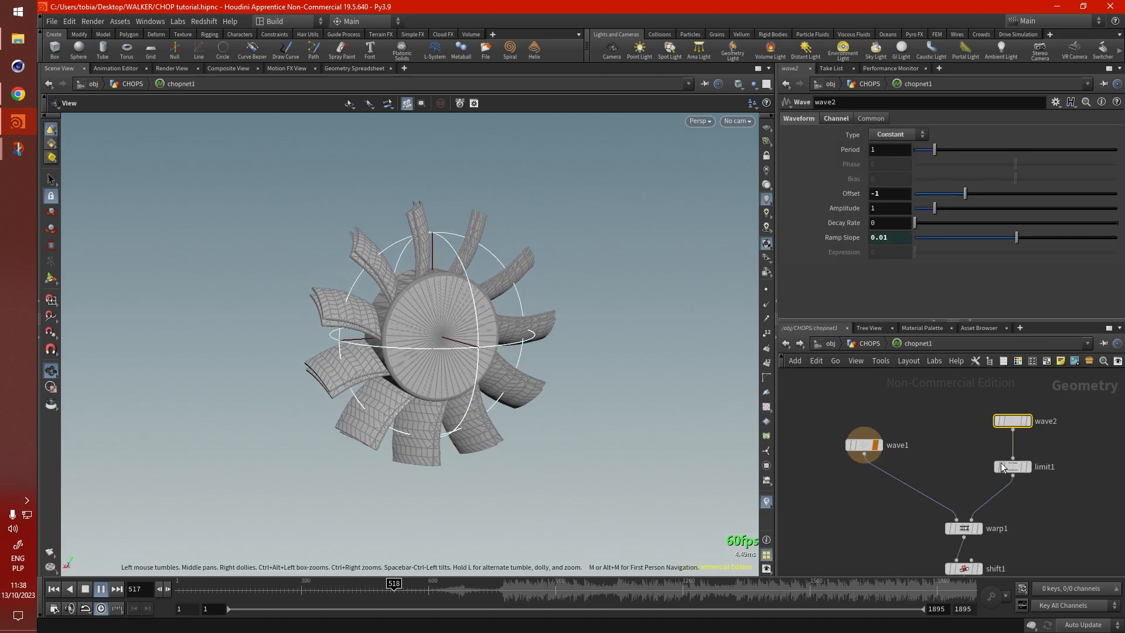
pyautogui.moveTo(1000, 467); pyautogui.dragTo(970, 460, button='middle')
pyautogui.click(982, 463)
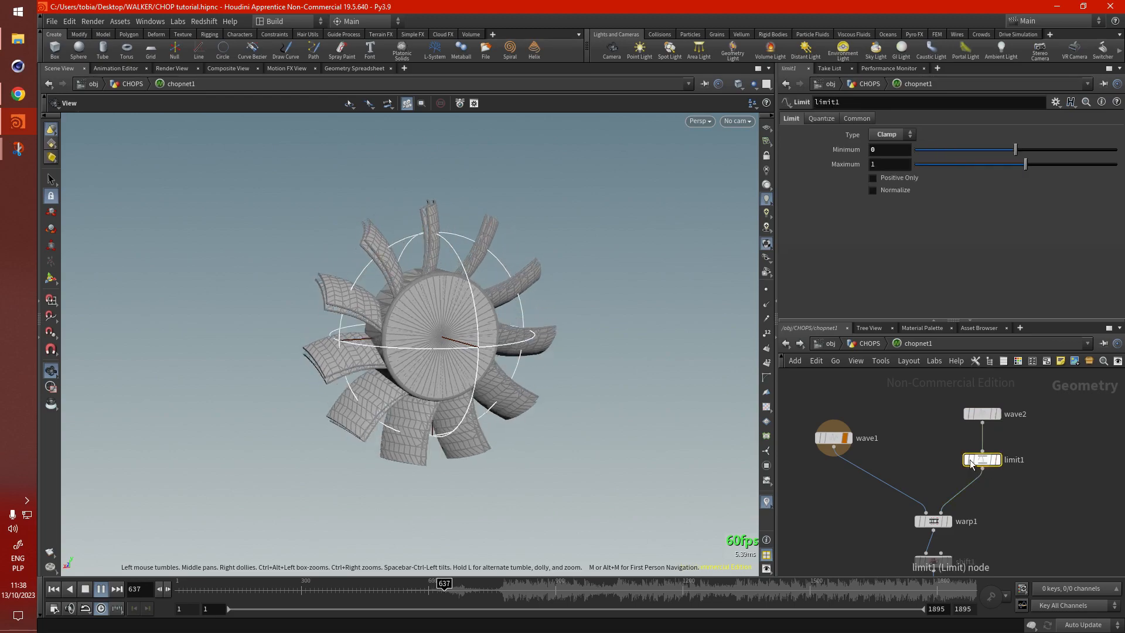
pyautogui.click(916, 418)
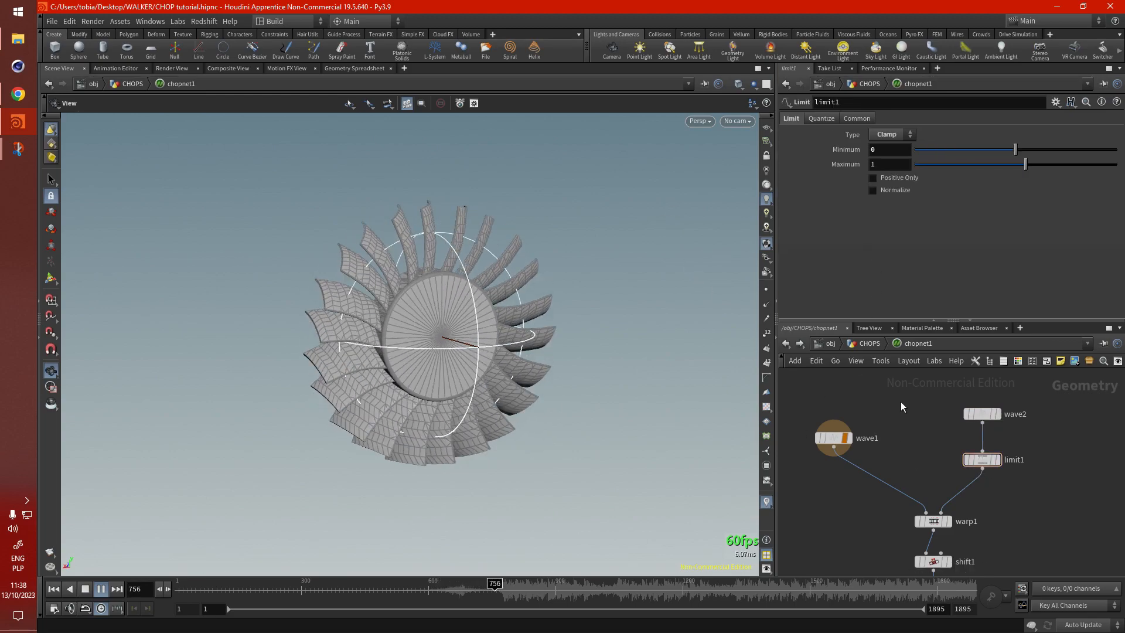
pyautogui.press('u')
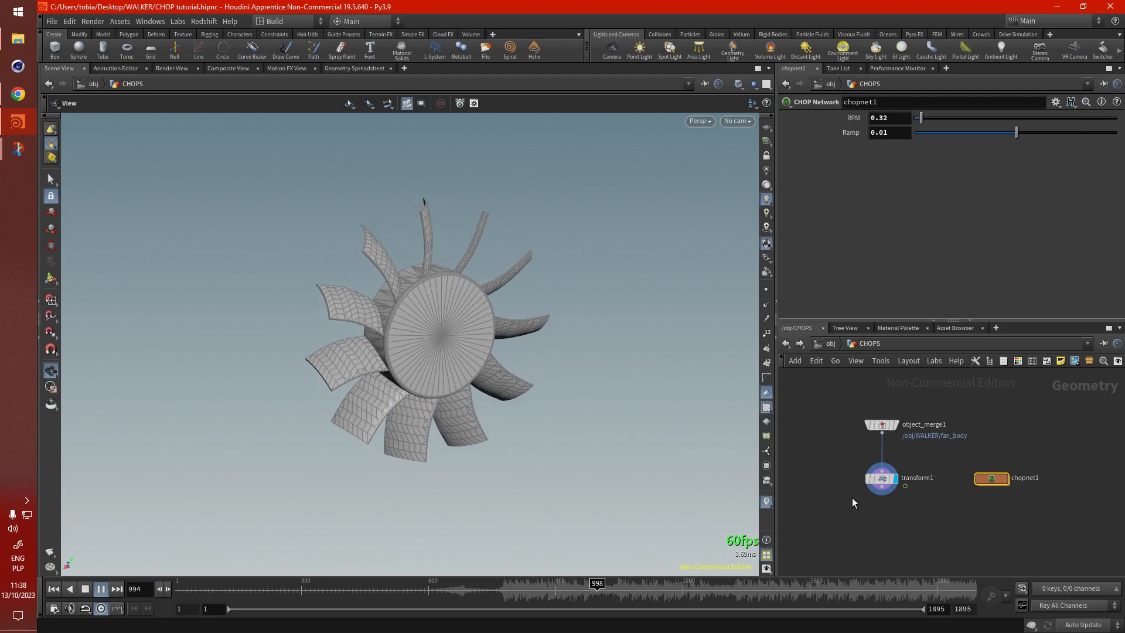
pyautogui.moveTo(838, 470); pyautogui.dragTo(844, 477, button='middle')
pyautogui.click(451, 586)
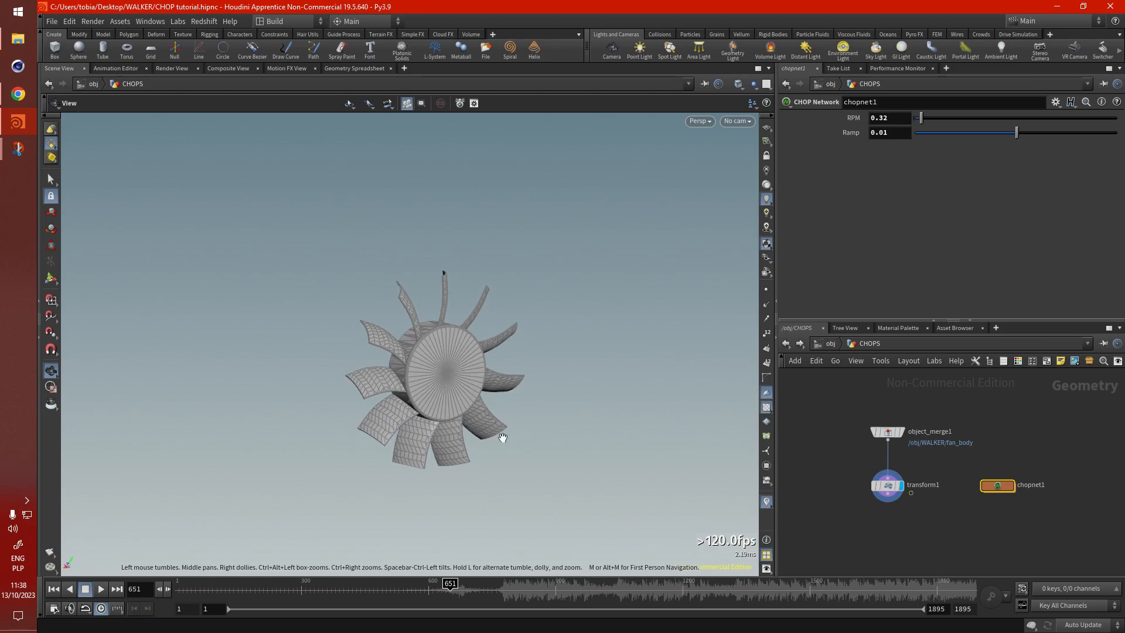
# Review the wave, limit, warp, shift and math node chain inside chopnet1 and return to the CHOPS level
pyautogui.click(842, 462)
pyautogui.scroll(1, 937, 464)
pyautogui.doubleClick(1019, 485)
pyautogui.scroll(-3, 898, 454)
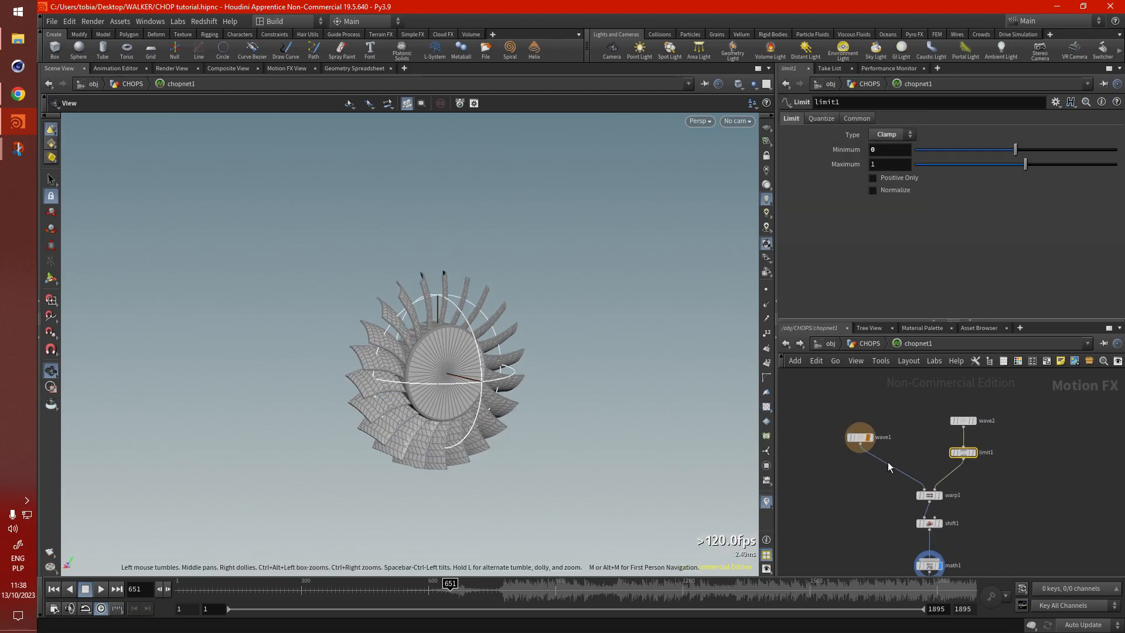
pyautogui.moveTo(861, 489); pyautogui.dragTo(871, 474, button='middle')
pyautogui.moveTo(870, 474); pyautogui.dragTo(867, 481, button='right')
pyautogui.moveTo(867, 473); pyautogui.dragTo(877, 472, button='middle')
pyautogui.moveTo(877, 472); pyautogui.dragTo(875, 361, button='right')
pyautogui.click(868, 344)
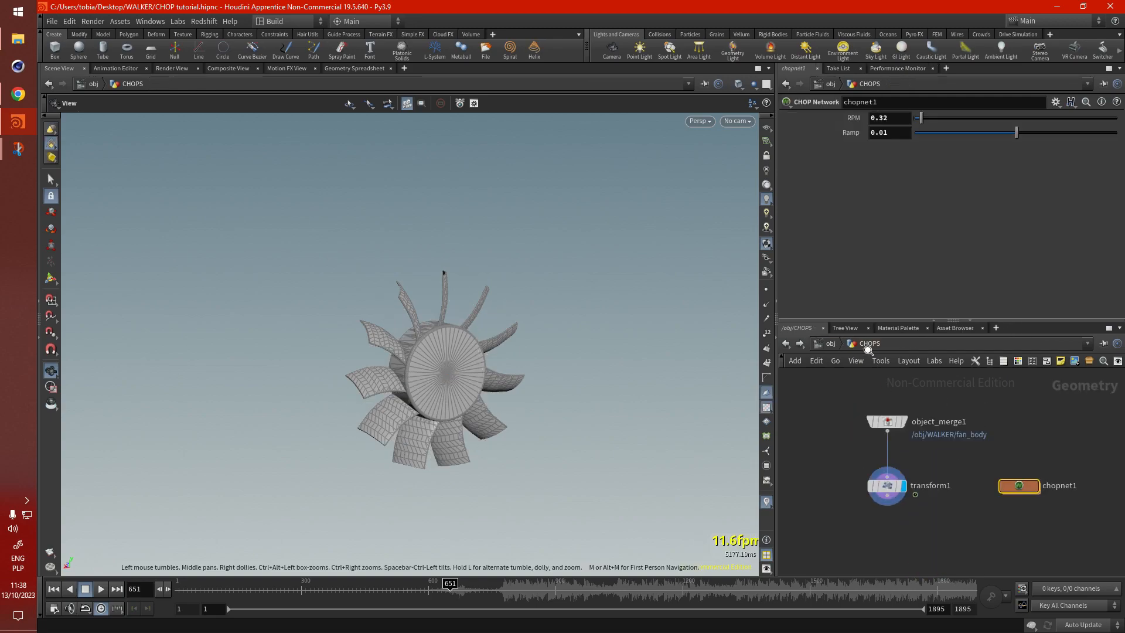
pyautogui.click(826, 456)
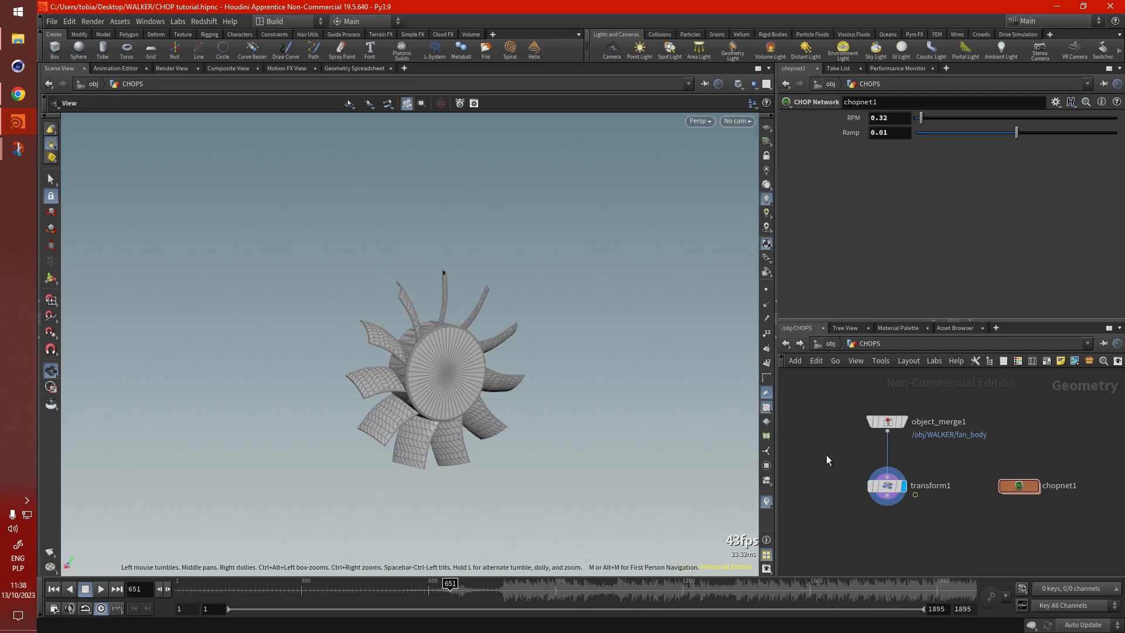